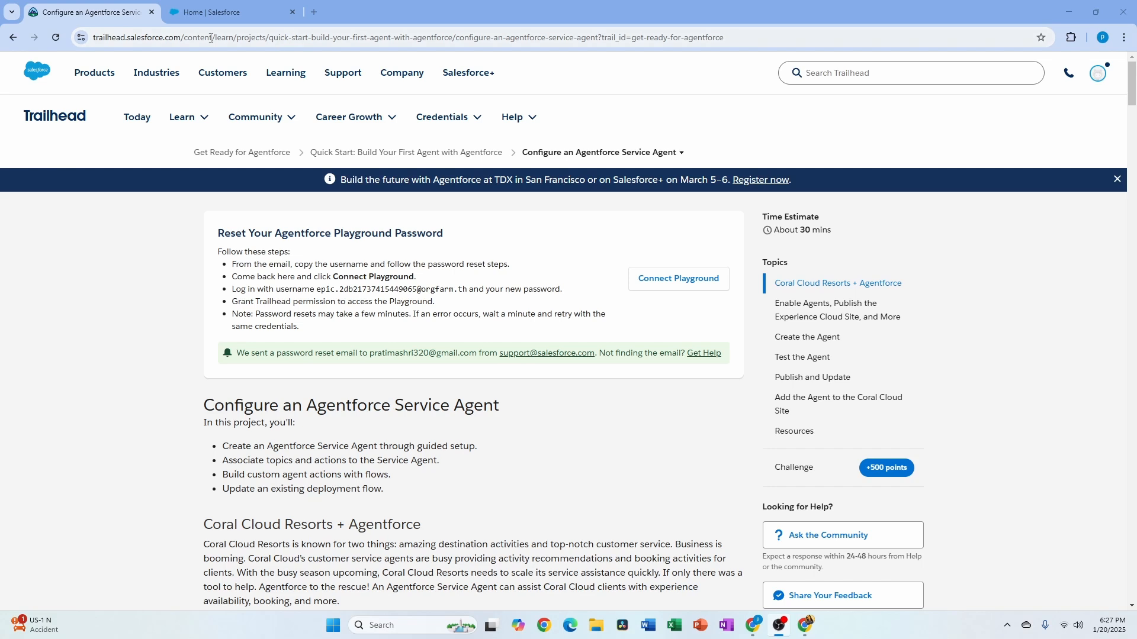
Close the Trailhead tab and turn on Einstein on the Einstein Setup page in Salesforce Setup.
{"action": "key", "text": "ctrl+w"}
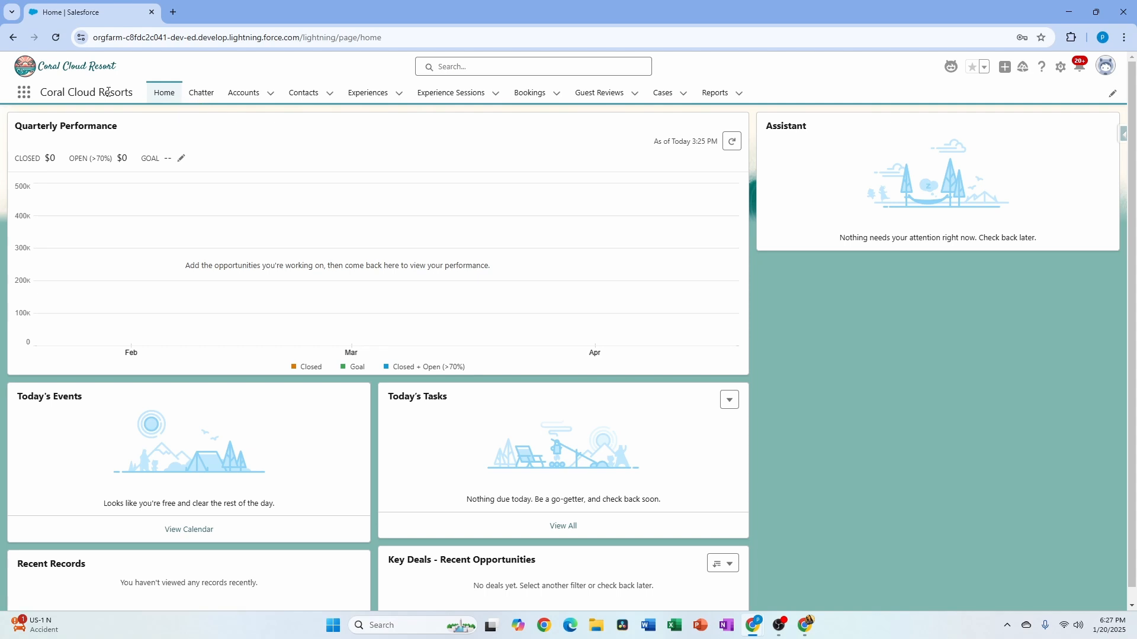
{"action": "left_click", "coordinate": [1061, 74]}
{"action": "left_click", "coordinate": [995, 116]}
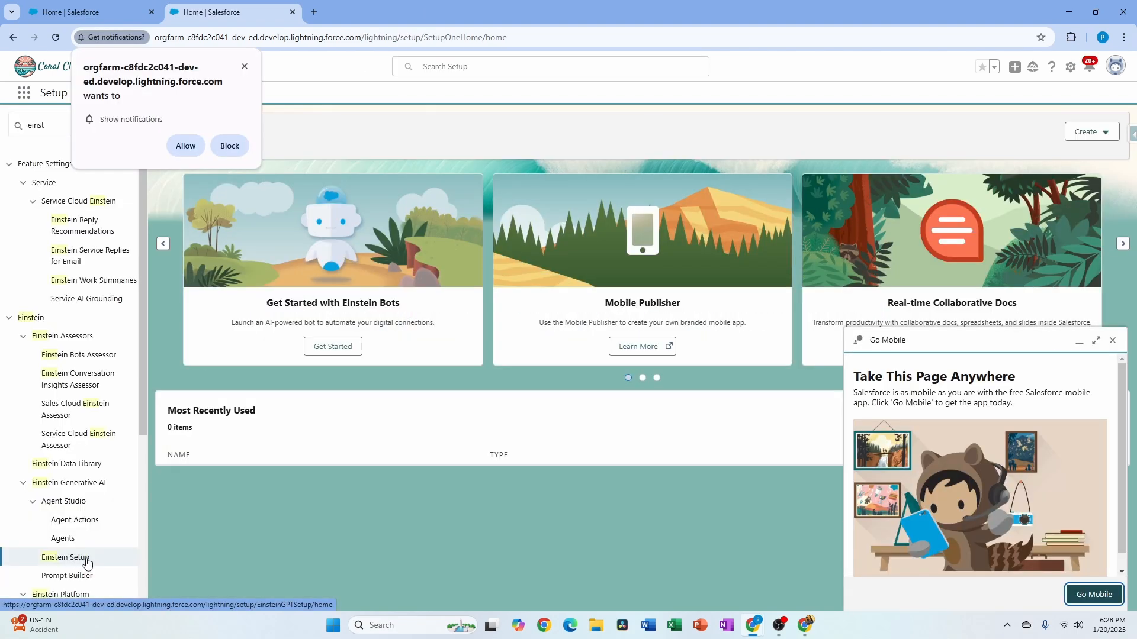
{"action": "left_click", "coordinate": [71, 559]}
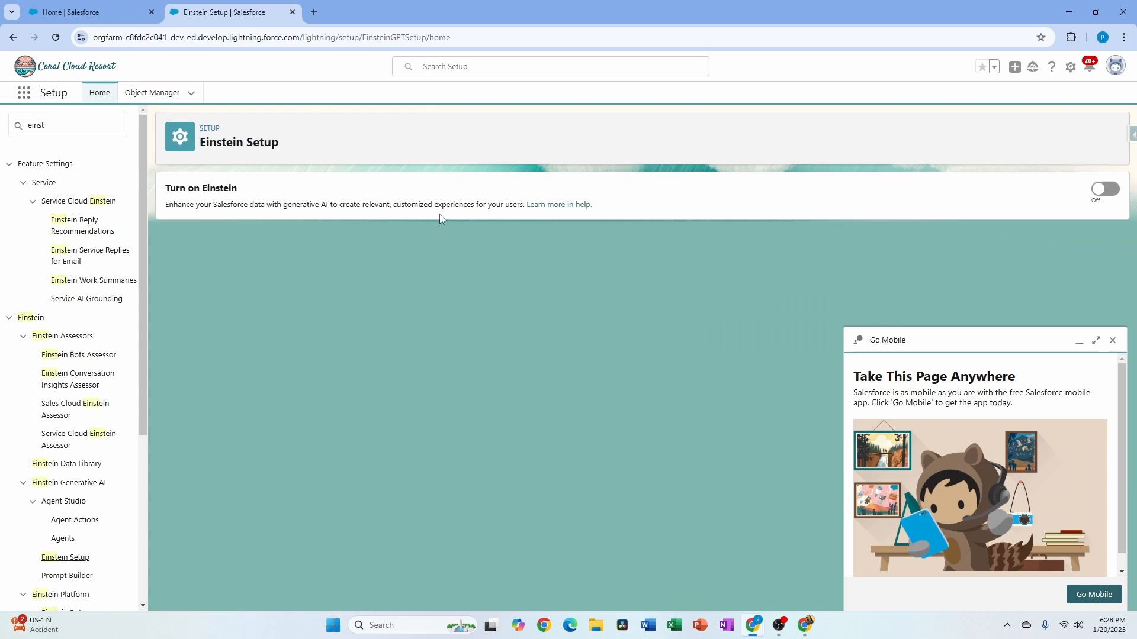
{"action": "left_click", "coordinate": [1104, 189]}
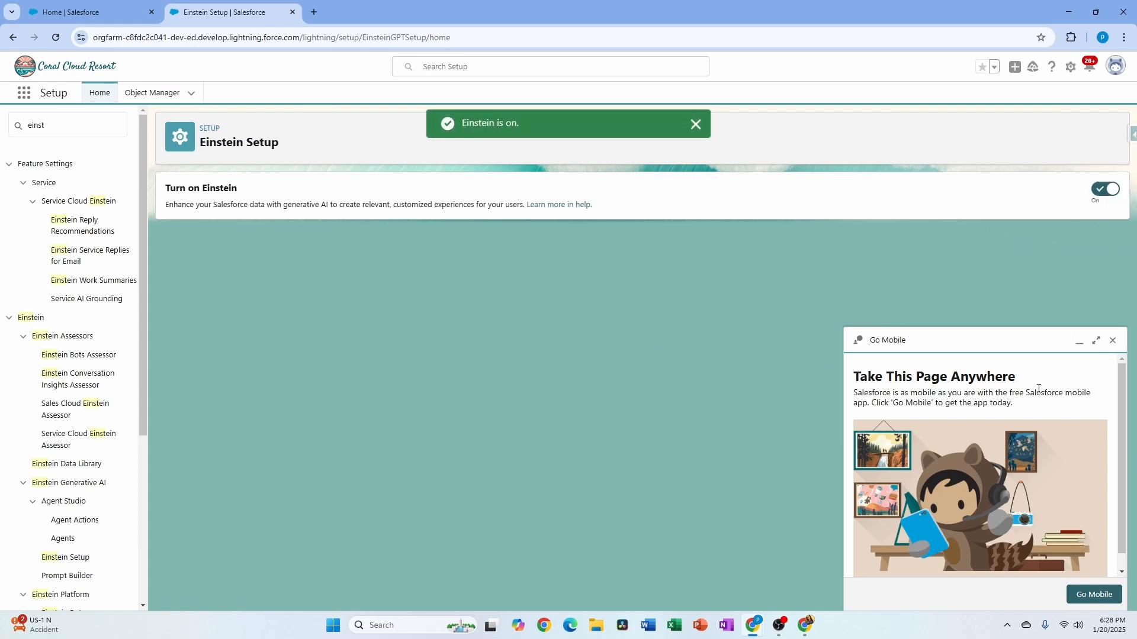
{"action": "left_click", "coordinate": [1113, 340]}
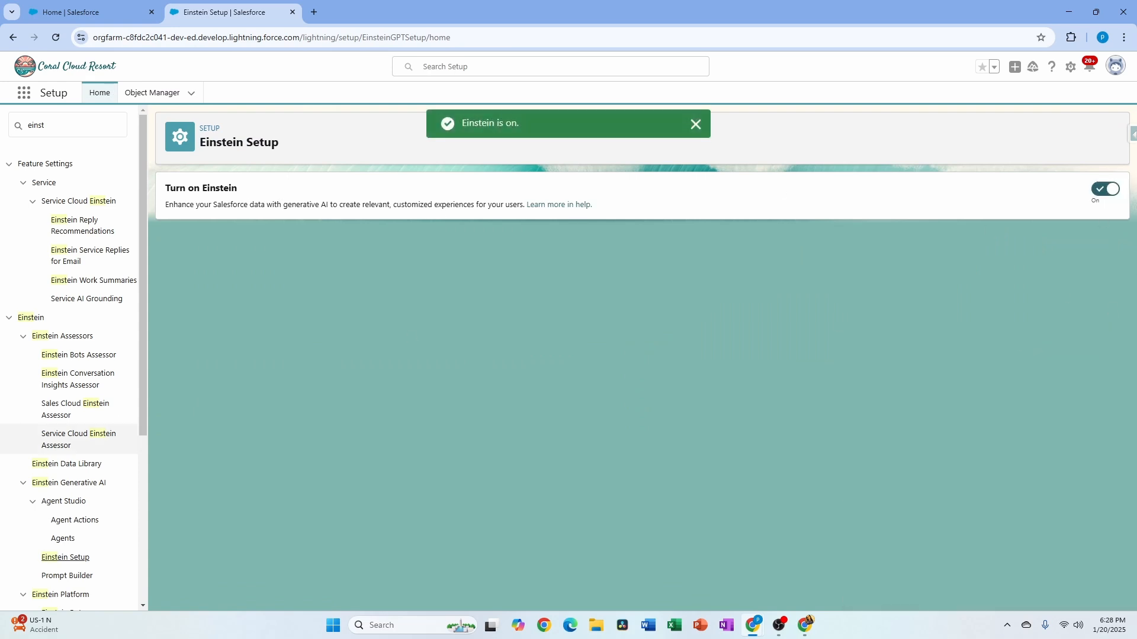
Find the Agents page in Setup by searching for "agent" and turn on Agentforce.
{"action": "double_click", "coordinate": [51, 128]}
{"action": "type", "text": "agent"}
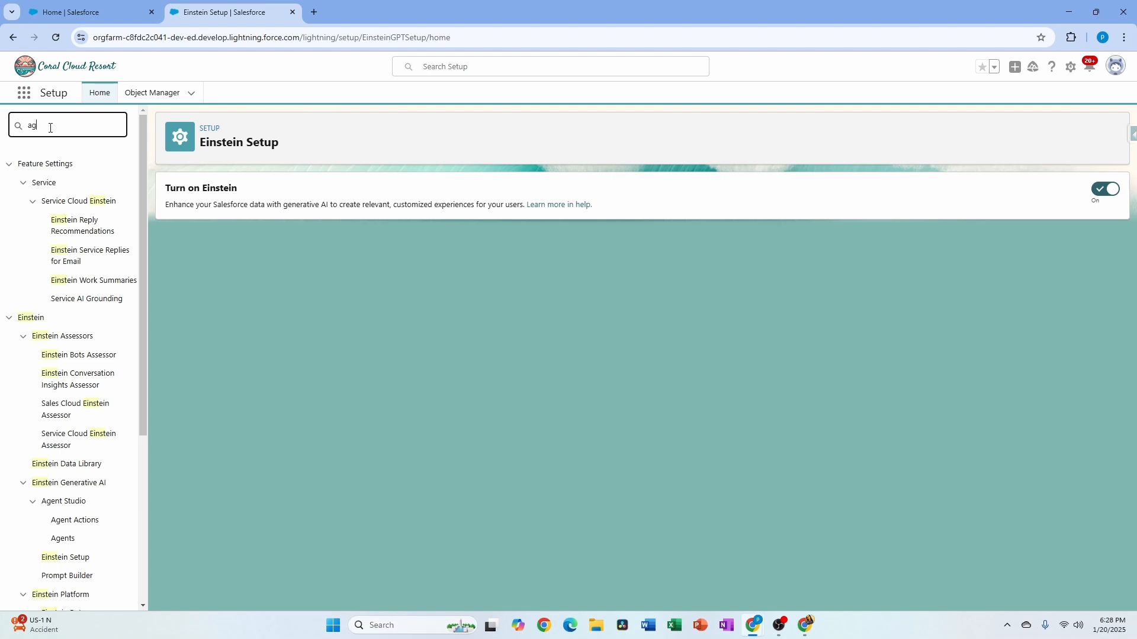
{"action": "left_click", "coordinate": [65, 239]}
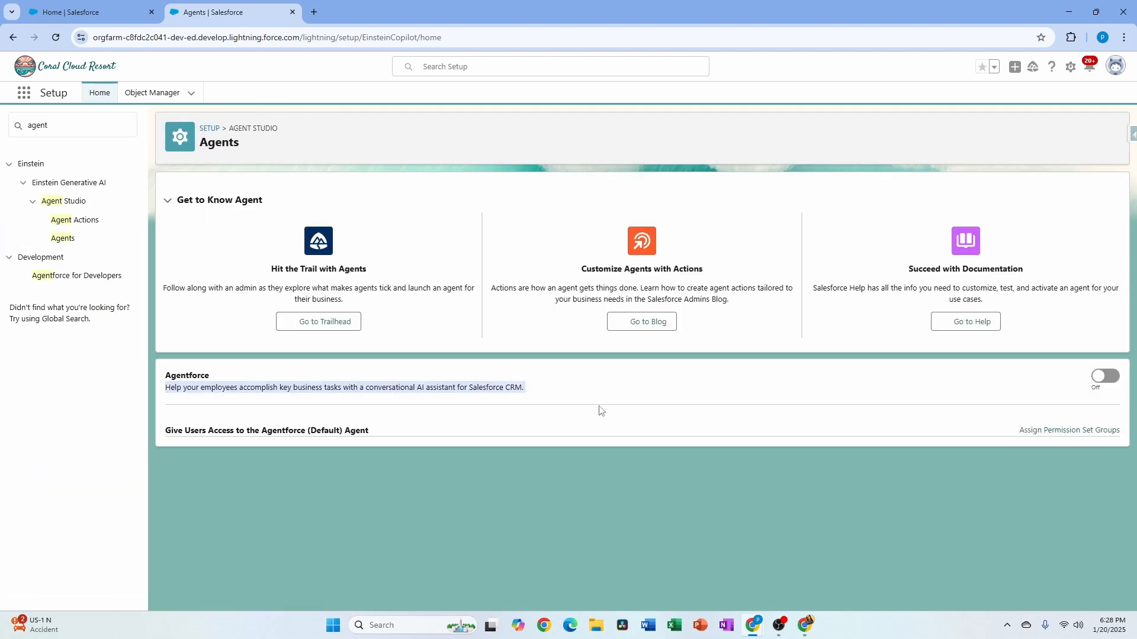
{"action": "left_click", "coordinate": [1105, 377]}
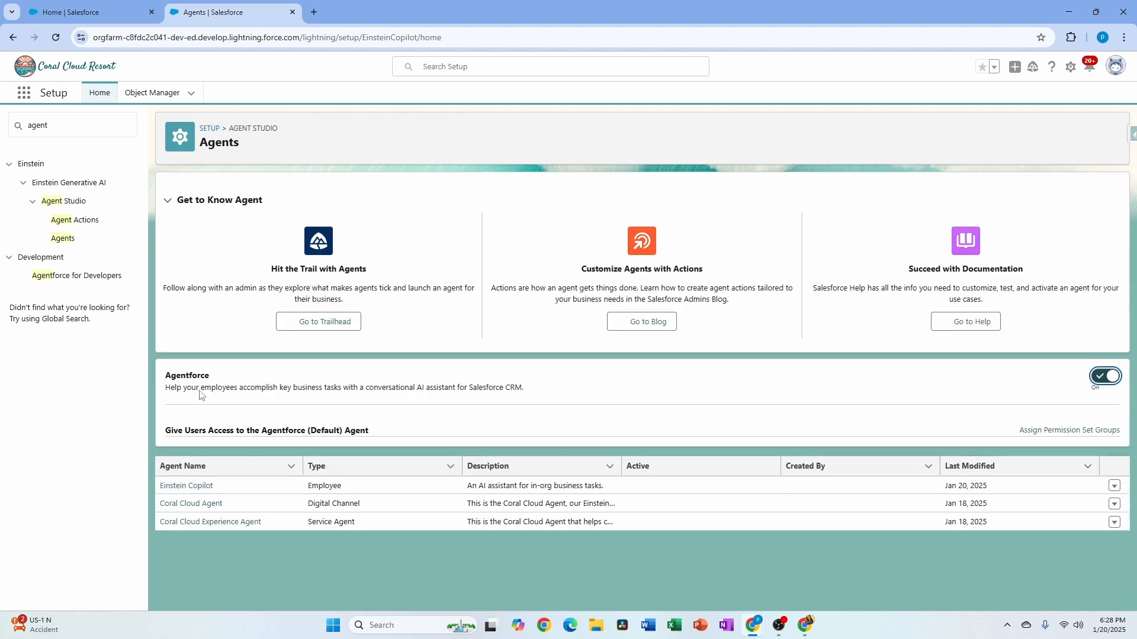
{"action": "left_click_drag", "start_coordinate": [161, 381], "coordinate": [507, 406]}
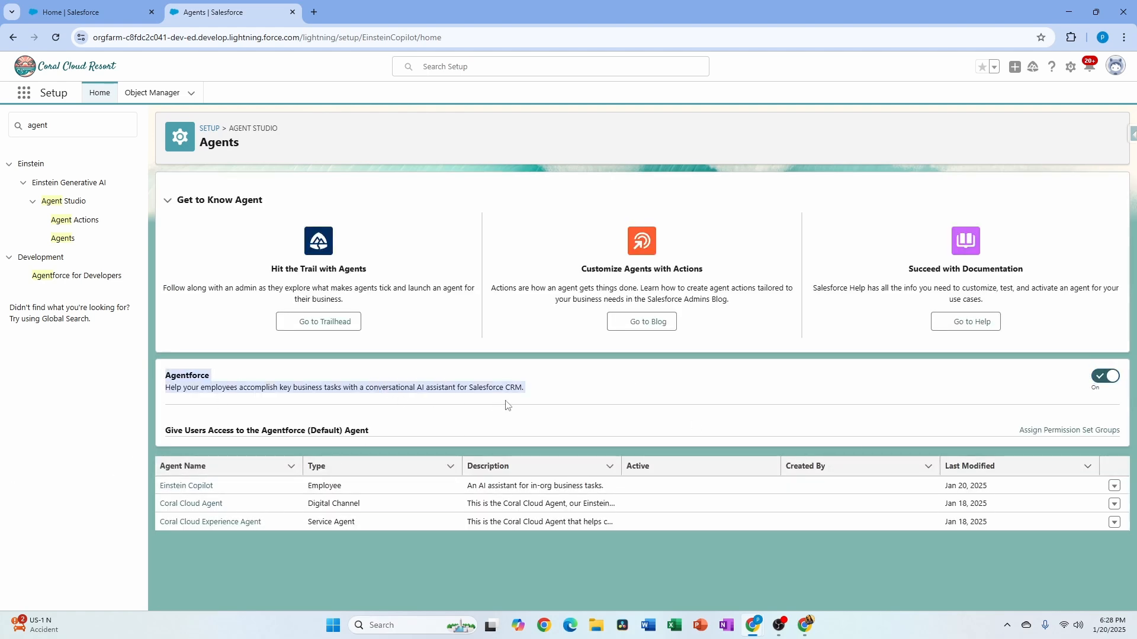
{"action": "double_click", "coordinate": [182, 376]}
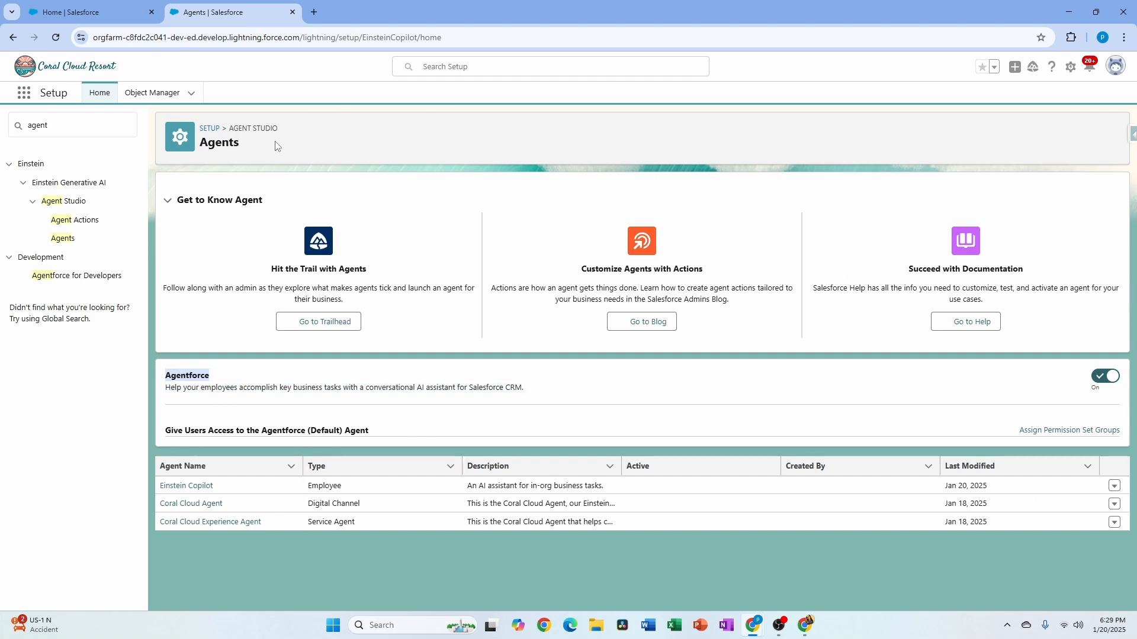
Open the coral-cloud site from All Sites in Experience Builder and publish it.
{"action": "double_click", "coordinate": [71, 129]}
{"action": "type", "text": "expe"}
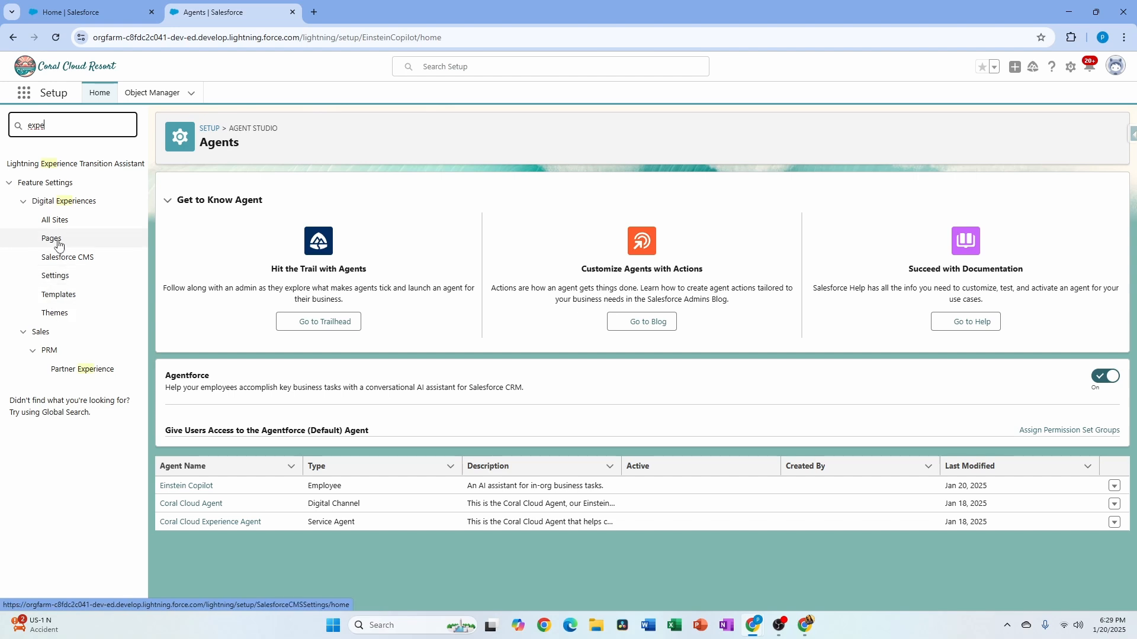
{"action": "left_click", "coordinate": [54, 220]}
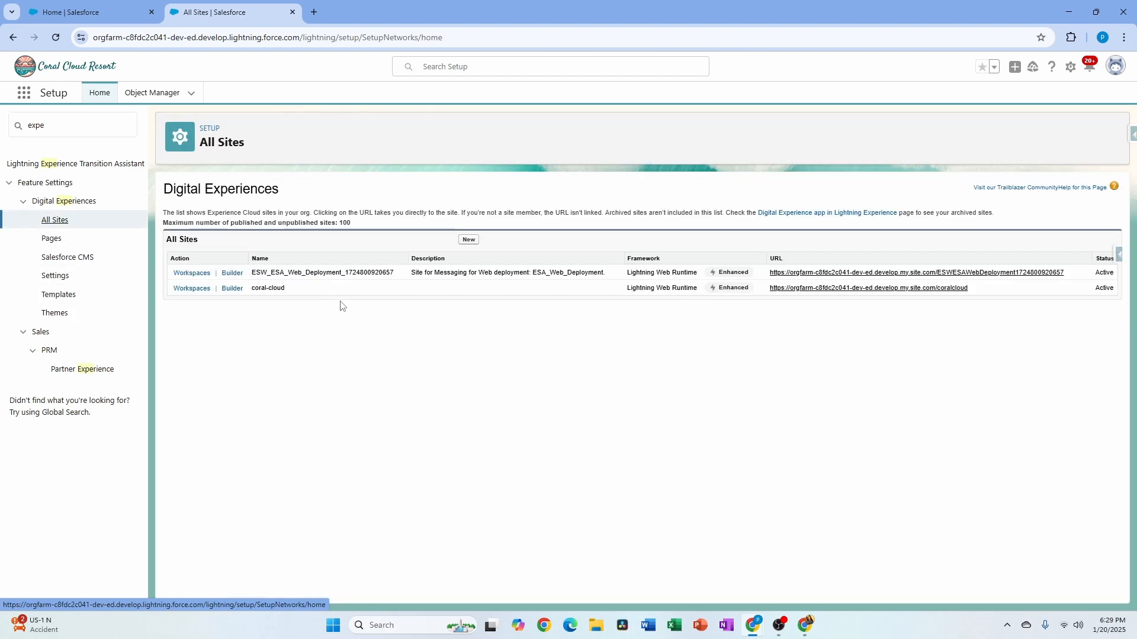
{"action": "left_click", "coordinate": [230, 290]}
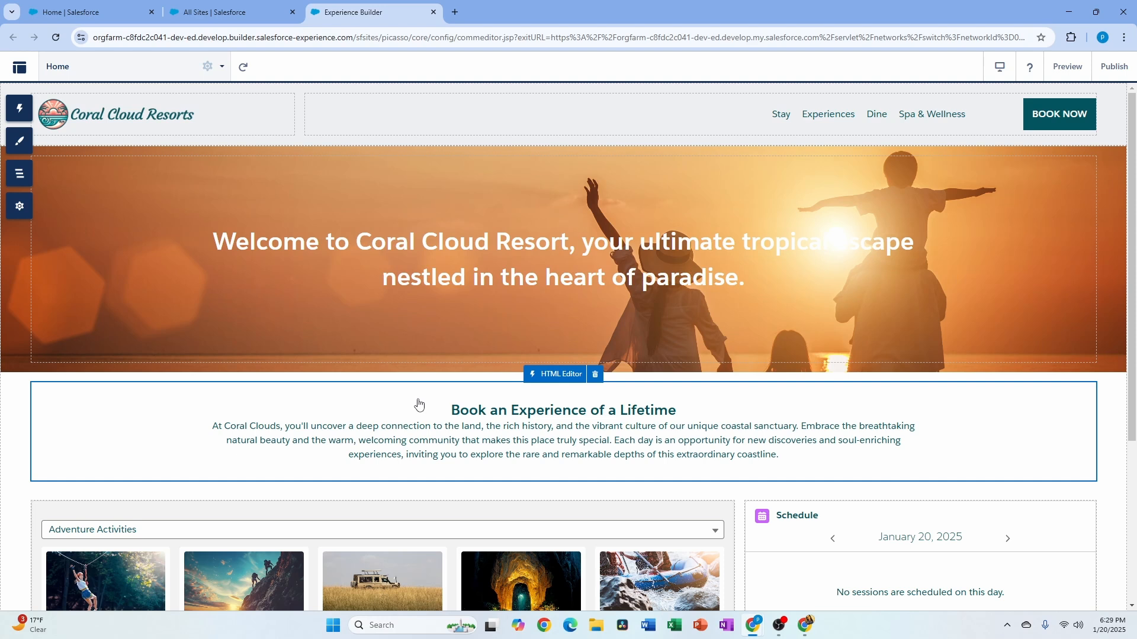
{"action": "left_click", "coordinate": [1113, 66]}
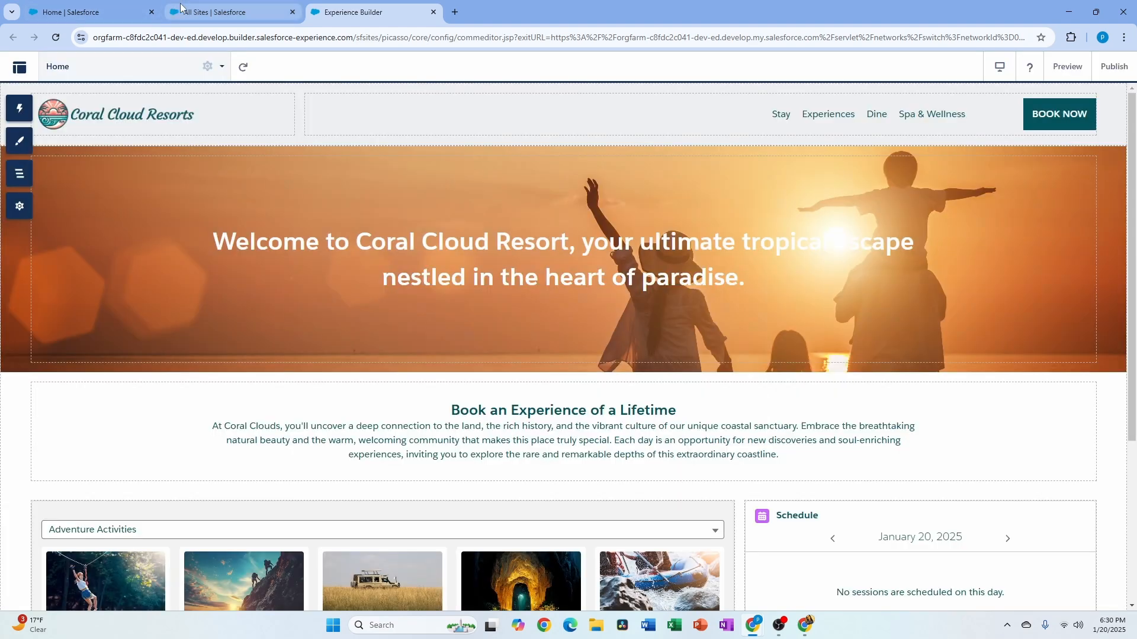
Return to Salesforce Setup and open the Permission Sets list.
{"action": "left_click", "coordinate": [180, 7]}
{"action": "double_click", "coordinate": [95, 132]}
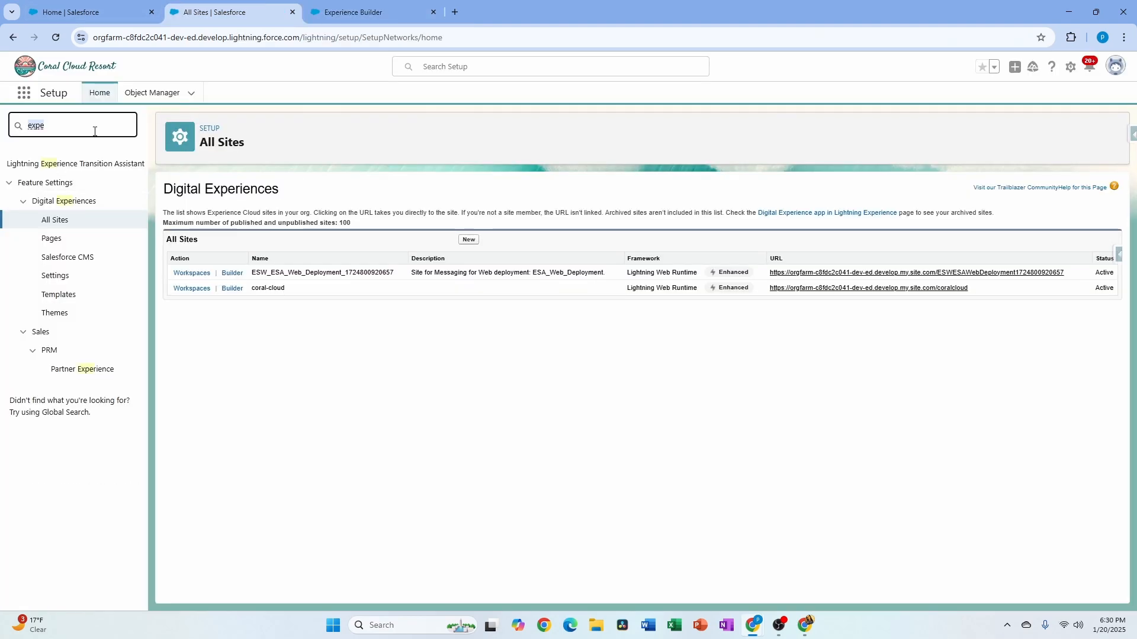
{"action": "type", "text": "permi"}
{"action": "left_click", "coordinate": [75, 205]}
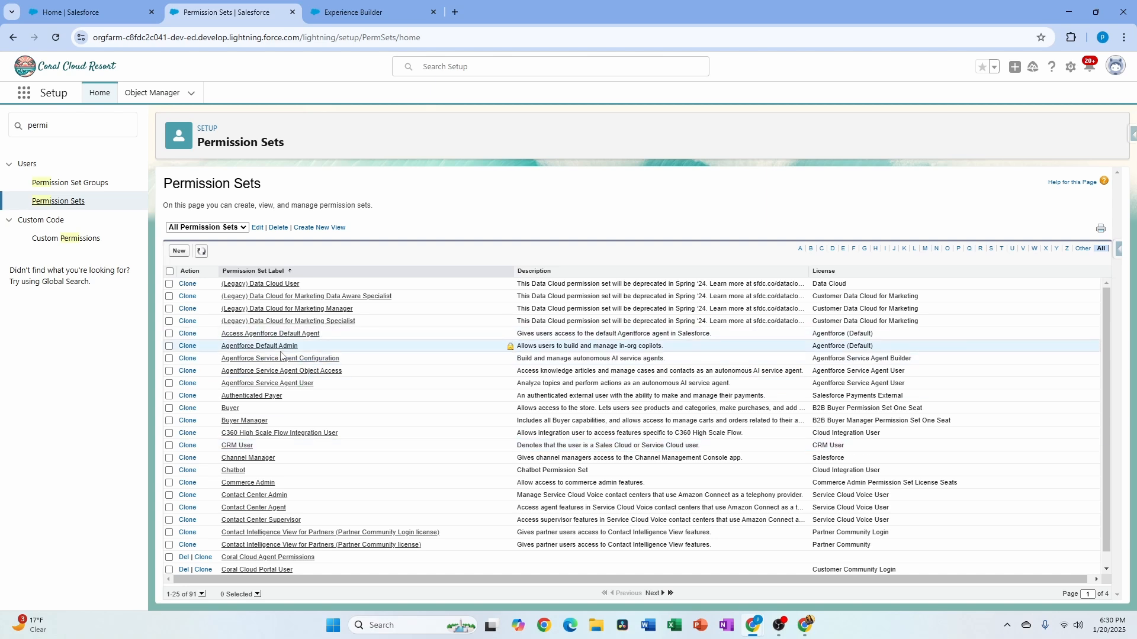
Search Setup for "einste" and open the EinsteinServiceAgent User record.
{"action": "left_click", "coordinate": [483, 72]}
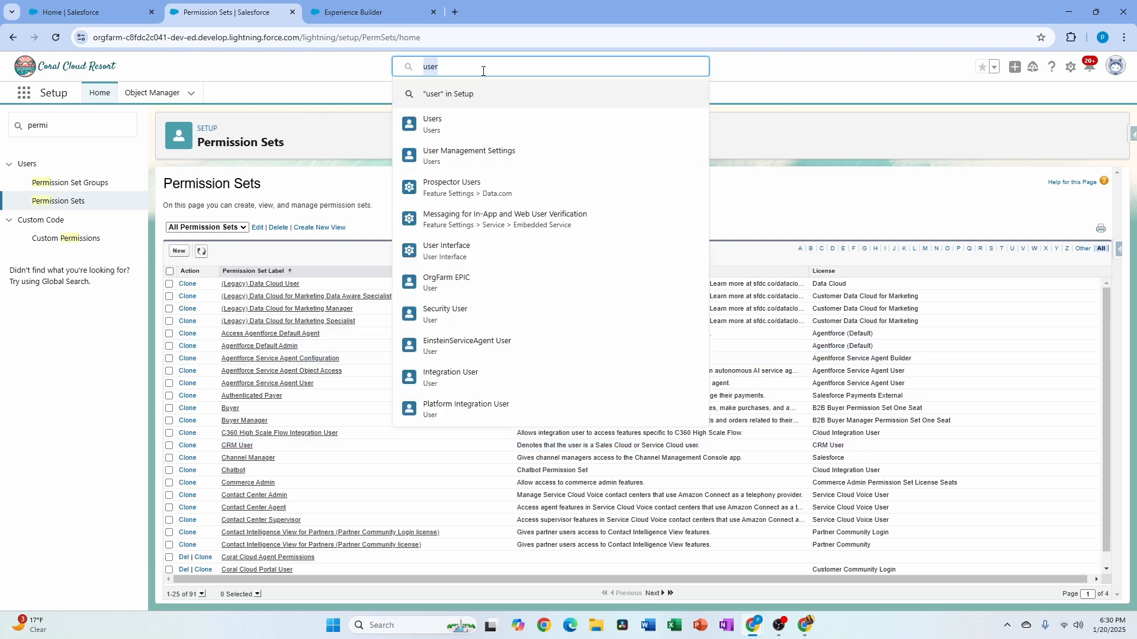
{"action": "type", "text": "ein"}
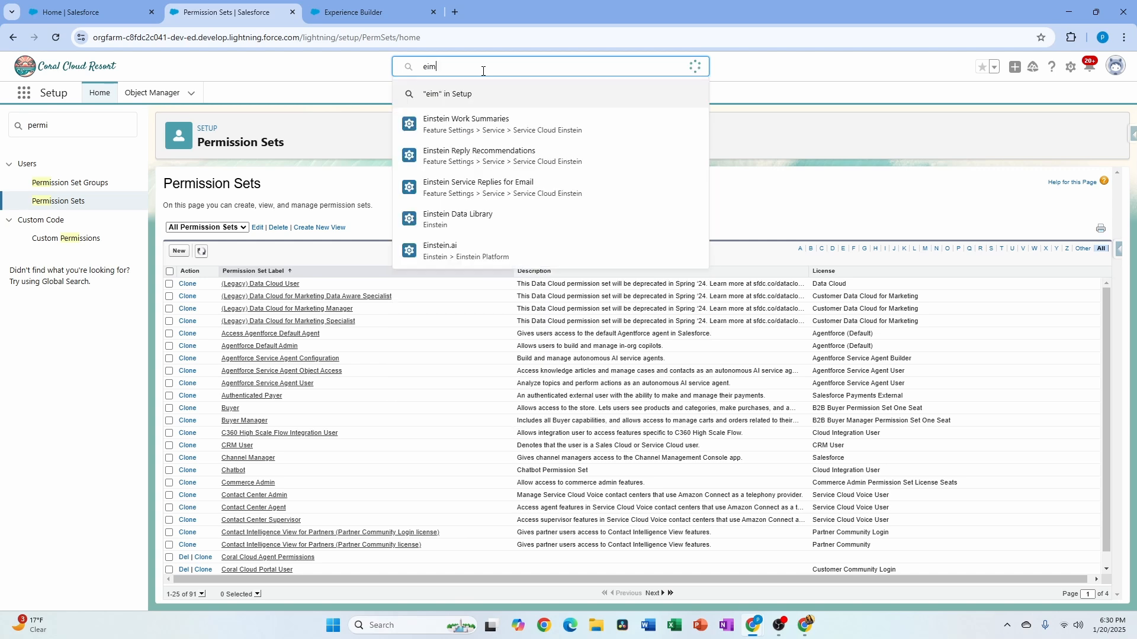
{"action": "key", "text": "BackSpace"}
{"action": "left_click", "coordinate": [489, 283]}
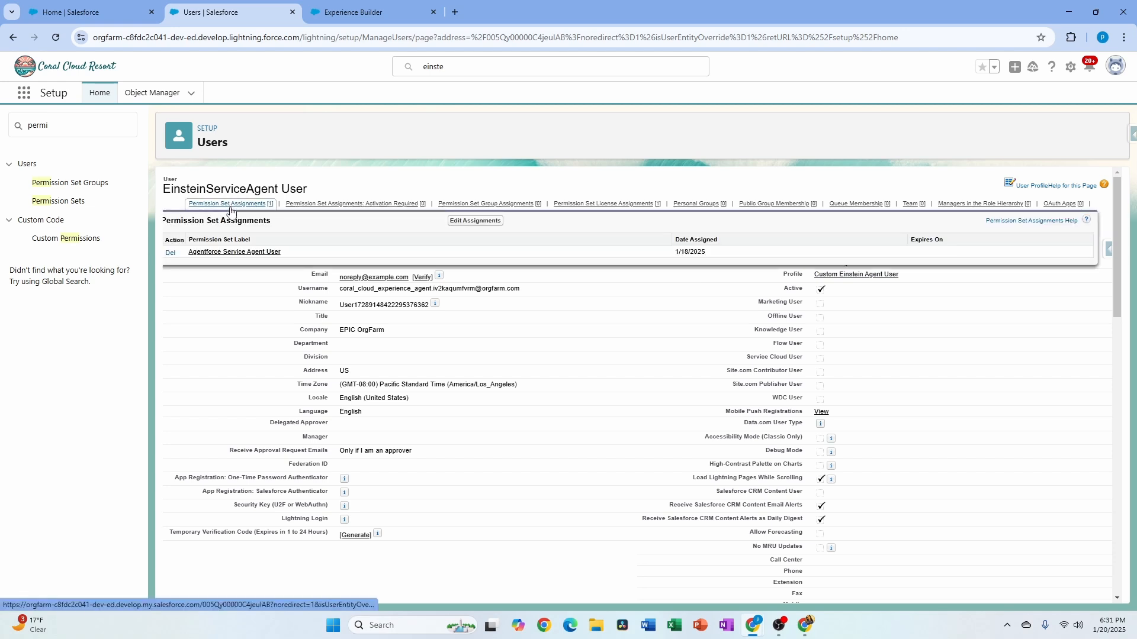
Assign the Service Agent Permissions permission set to the EinsteinServiceAgent User and save the assignment.
{"action": "mouse_move", "coordinate": [254, 208]}
{"action": "left_click", "coordinate": [261, 208]}
{"action": "left_click", "coordinate": [464, 178]}
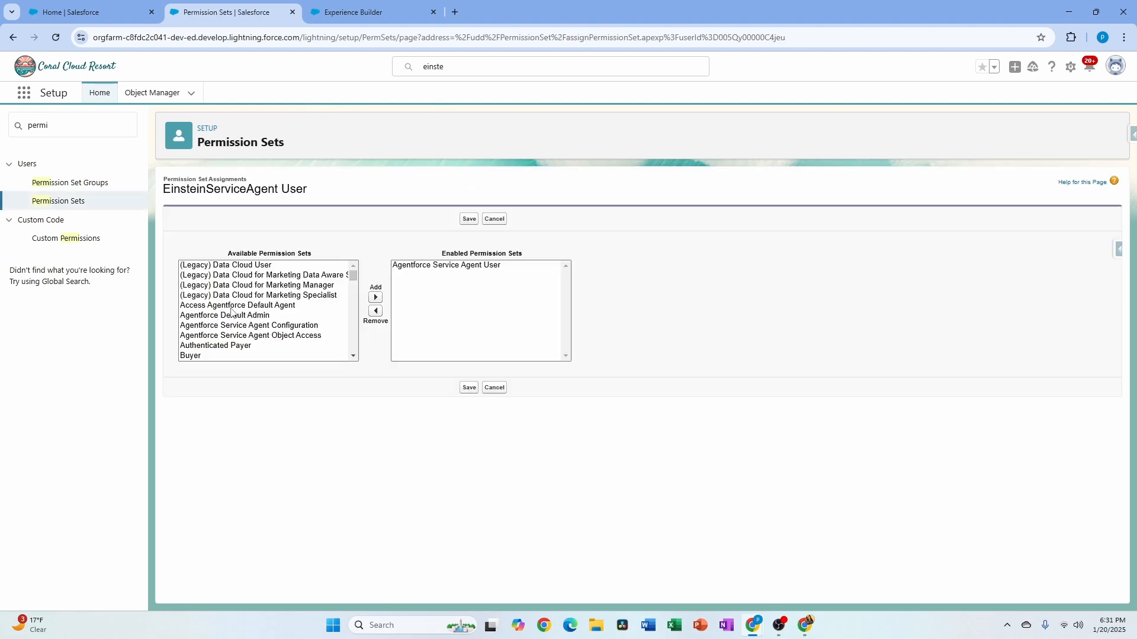
{"action": "left_click_drag", "start_coordinate": [354, 278], "coordinate": [354, 339]}
{"action": "left_click", "coordinate": [304, 330]}
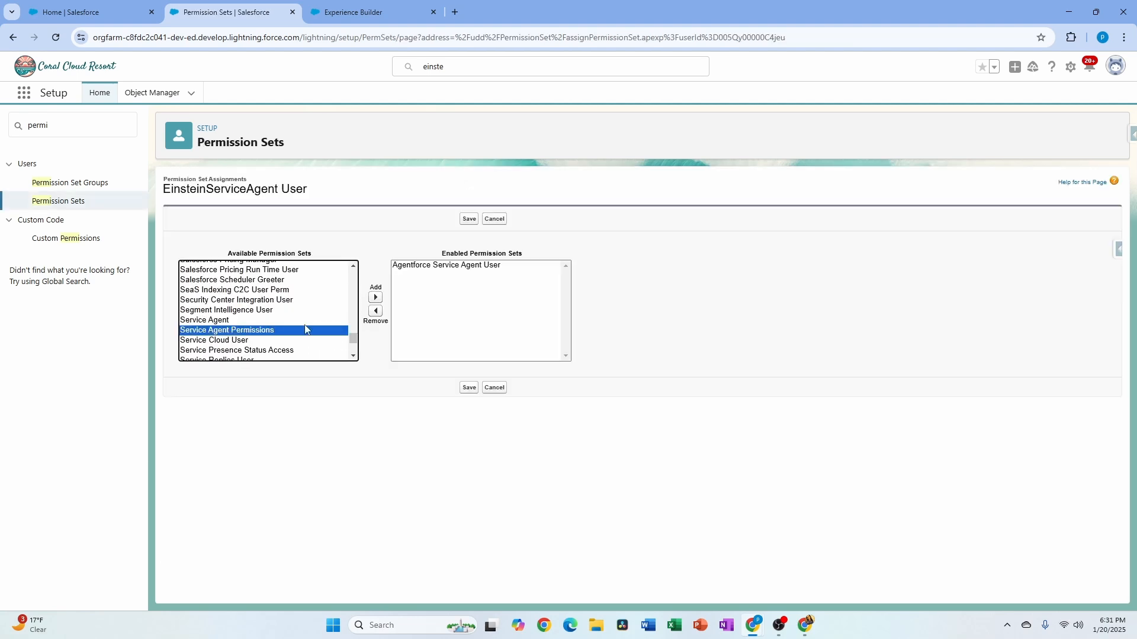
{"action": "left_click", "coordinate": [376, 298]}
{"action": "left_click", "coordinate": [473, 386]}
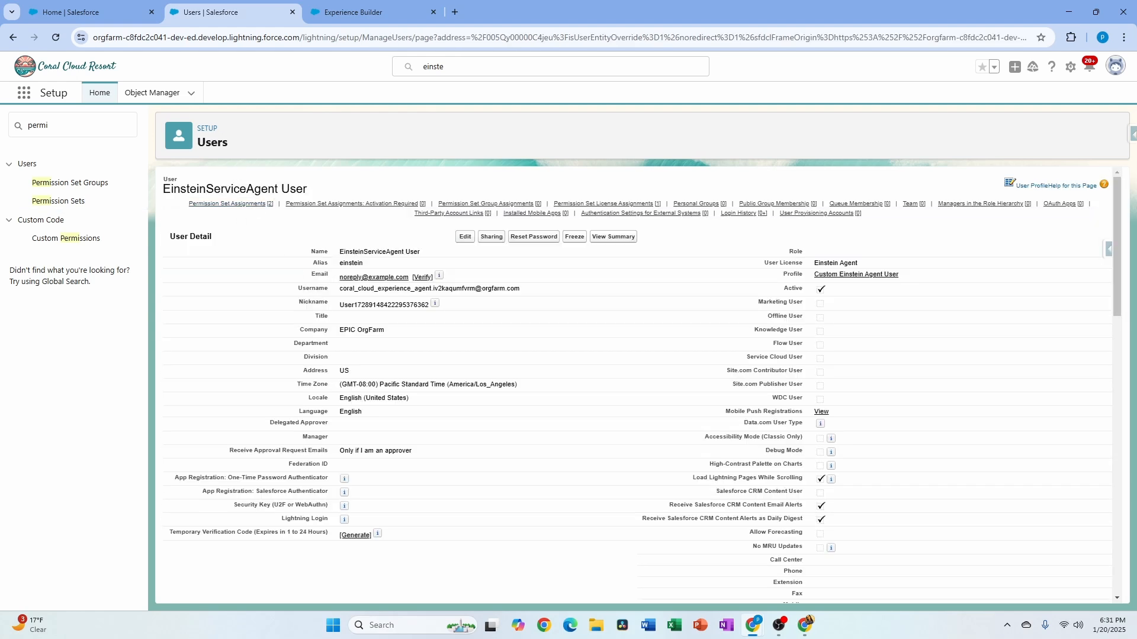
Start a new agent from the Agents page in Setup, choose the Agentforce Service Agent type and continue to the topics review.
{"action": "left_click", "coordinate": [100, 133]}
{"action": "type", "text": "a"}
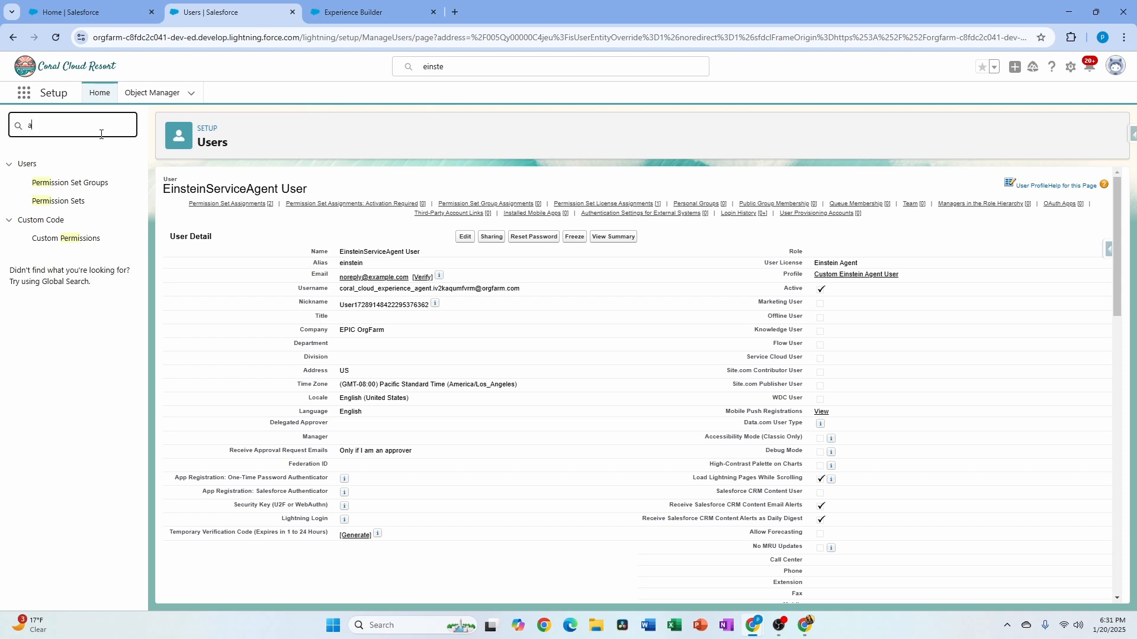
{"action": "type", "text": "gen"}
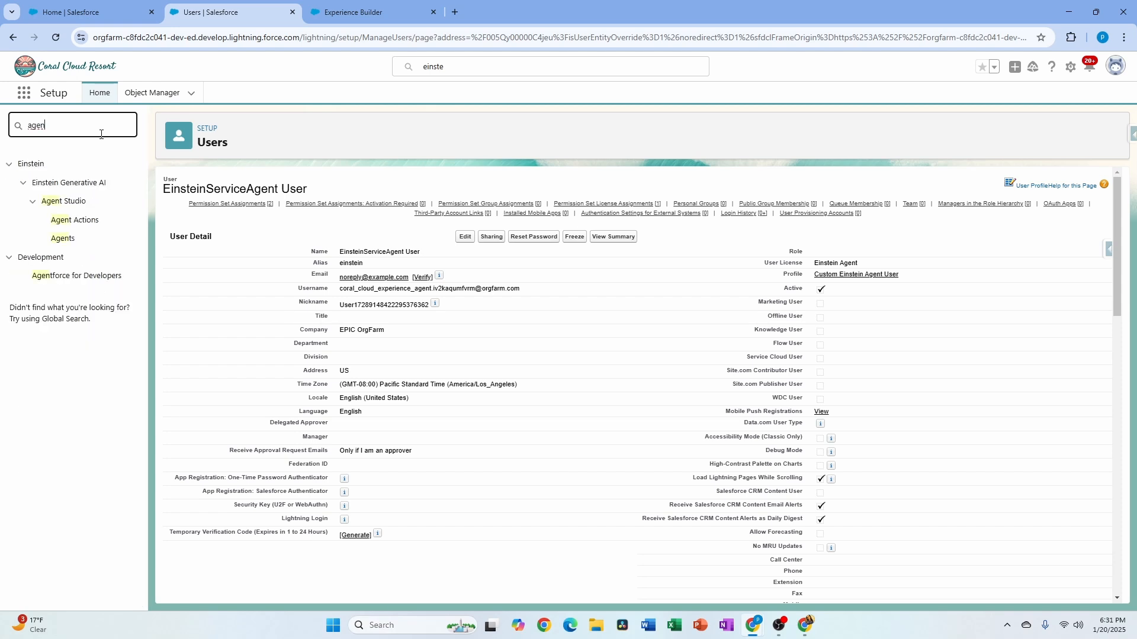
{"action": "left_click", "coordinate": [70, 243]}
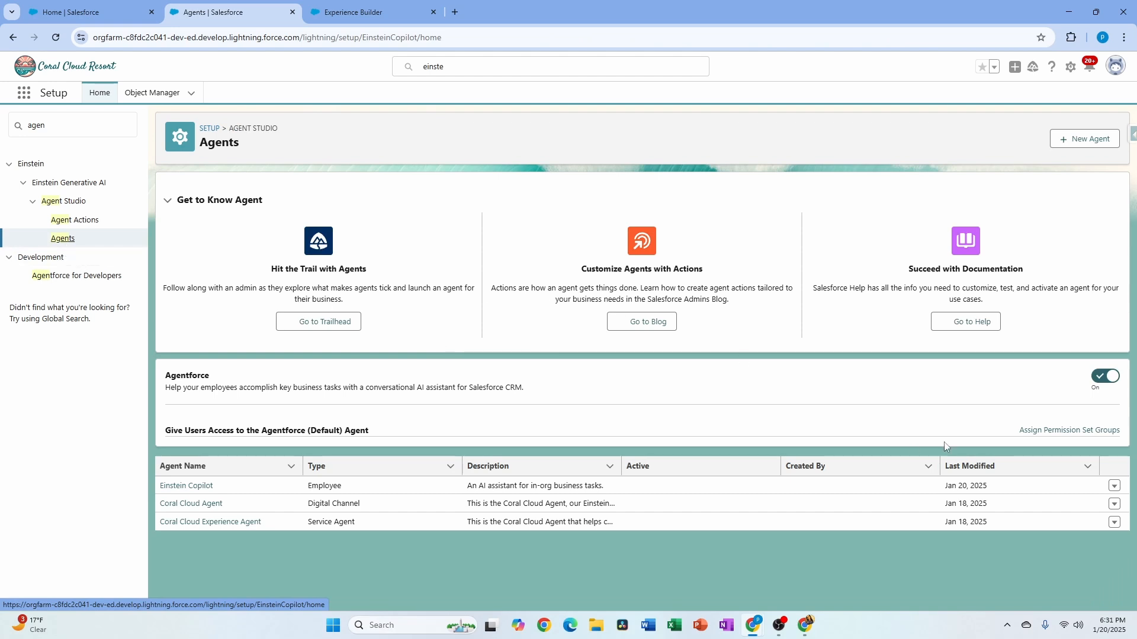
{"action": "left_click", "coordinate": [1085, 140]}
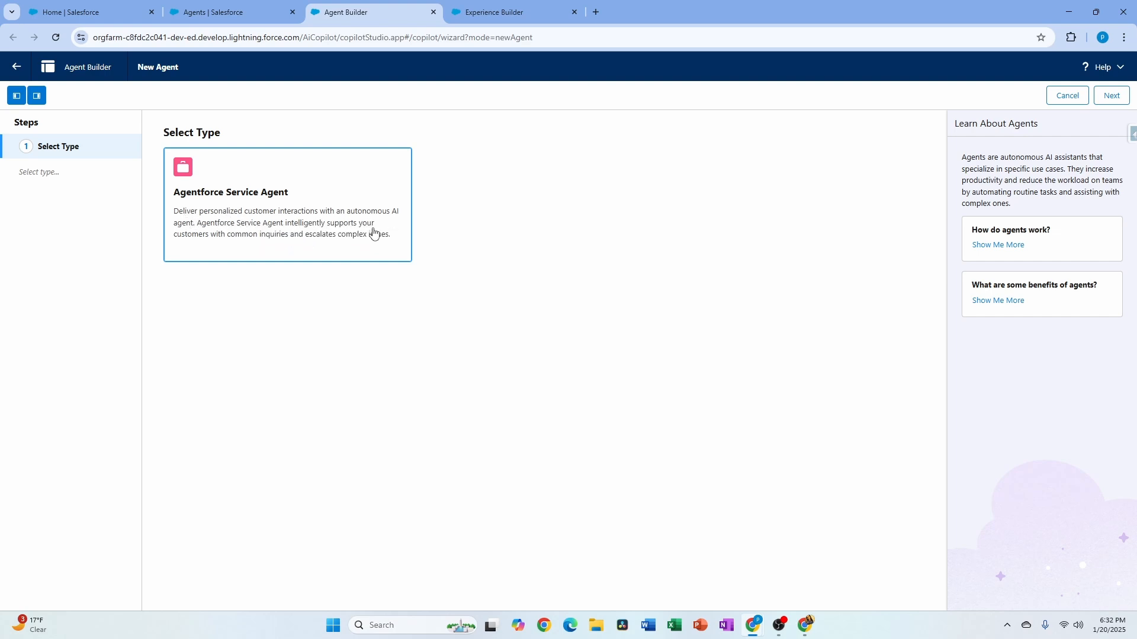
{"action": "left_click", "coordinate": [317, 253]}
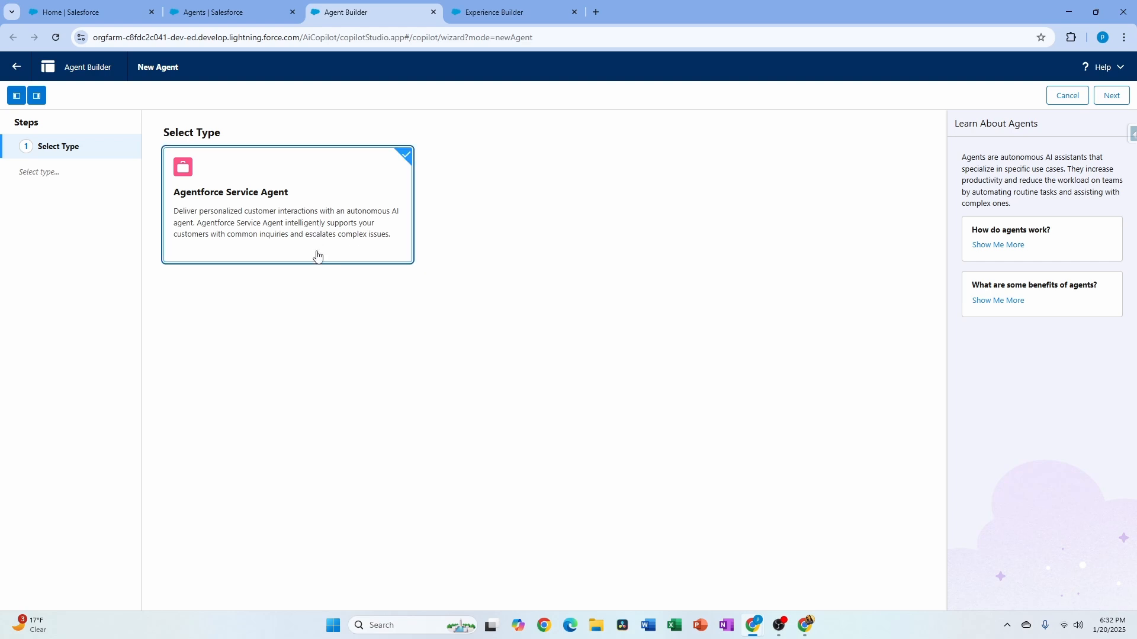
{"action": "left_click", "coordinate": [1111, 95]}
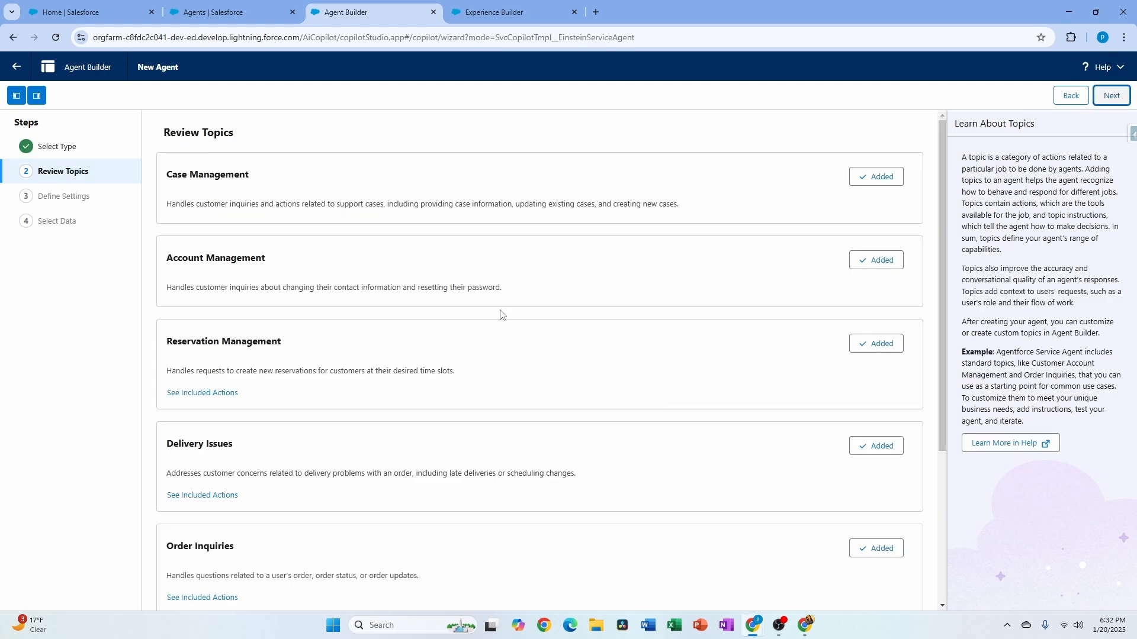
Review the suggested topics and remove Case Management, Account Management and Reservation Management from the new agent.
{"action": "scroll", "coordinate": [500, 312], "scroll_direction": "down", "scroll_amount": 2}
{"action": "scroll", "coordinate": [227, 160], "scroll_direction": "up", "scroll_amount": 2}
{"action": "scroll", "coordinate": [424, 501], "scroll_direction": "down", "scroll_amount": 3}
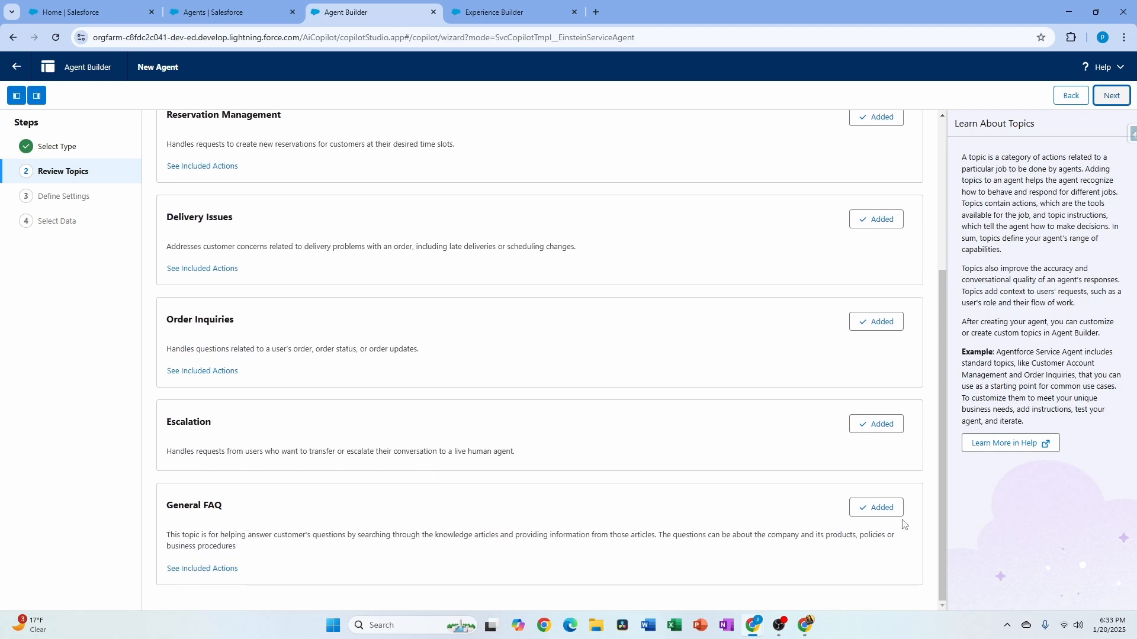
{"action": "left_click", "coordinate": [643, 355]}
{"action": "scroll", "coordinate": [711, 302], "scroll_direction": "up", "scroll_amount": 4}
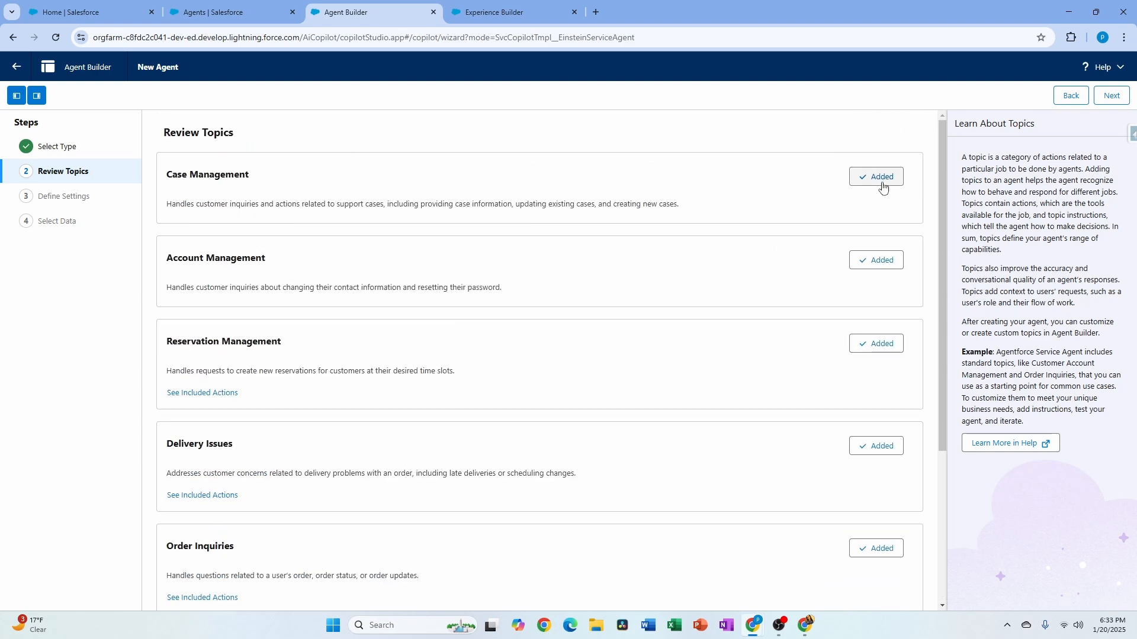
{"action": "left_click", "coordinate": [880, 261]}
{"action": "left_click", "coordinate": [874, 345]}
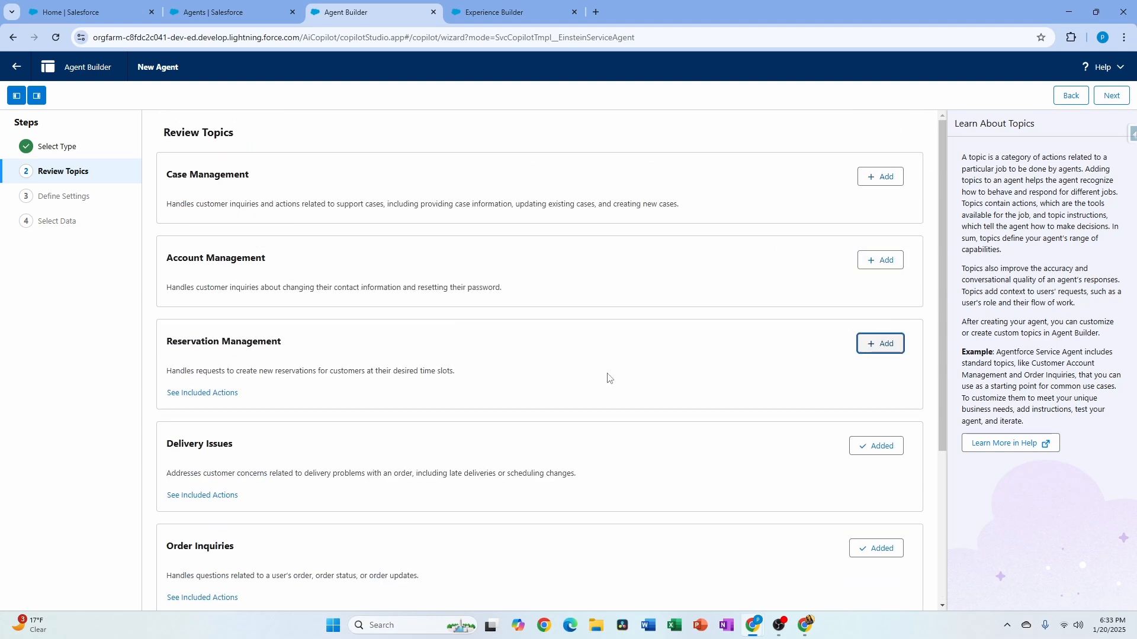
Remove the Delivery Issues, Order Inquiries and Escalation topics from the new agent and review the topic selection.
{"action": "scroll", "coordinate": [710, 379], "scroll_direction": "down", "scroll_amount": 3}
{"action": "left_click", "coordinate": [870, 269]}
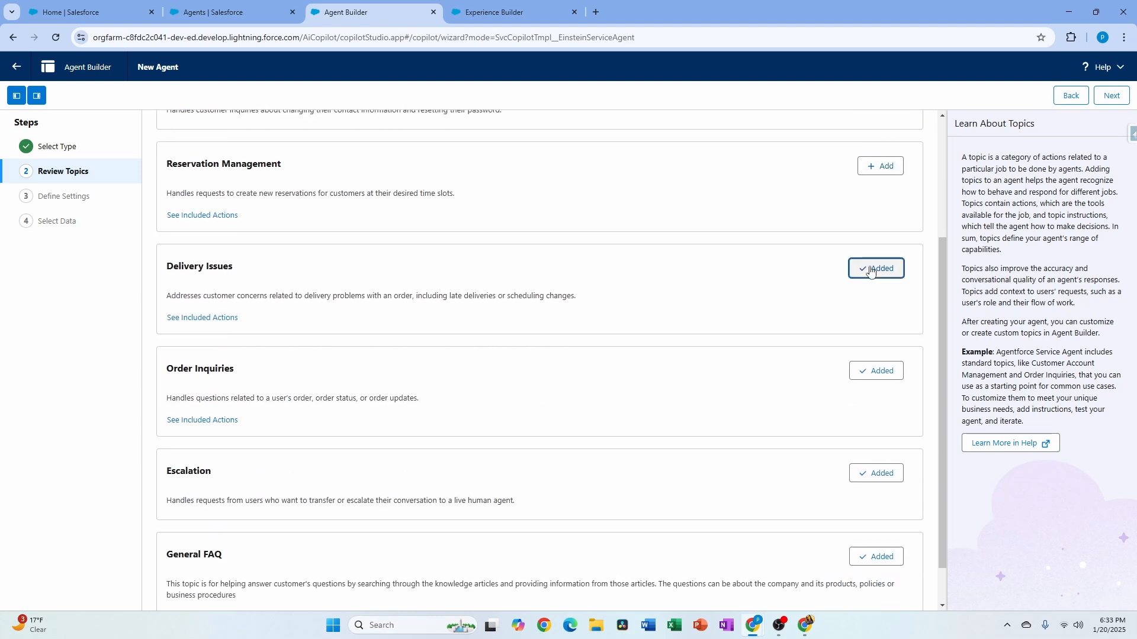
{"action": "left_click", "coordinate": [875, 371]}
{"action": "left_click", "coordinate": [881, 475]}
{"action": "scroll", "coordinate": [641, 509], "scroll_direction": "down", "scroll_amount": 1}
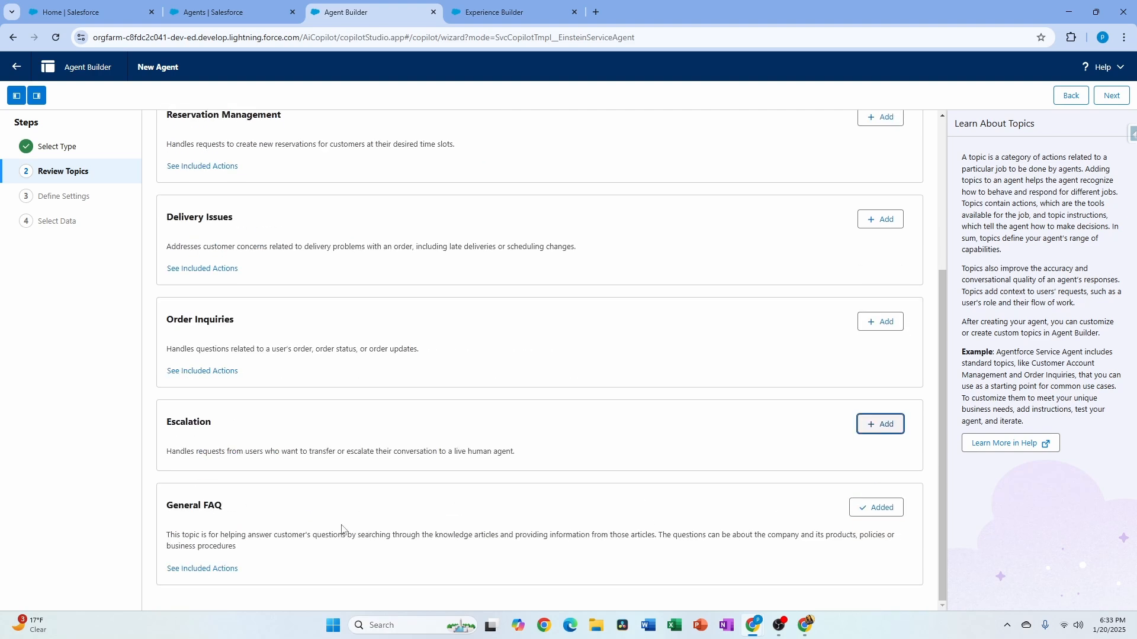
{"action": "left_click", "coordinate": [598, 540]}
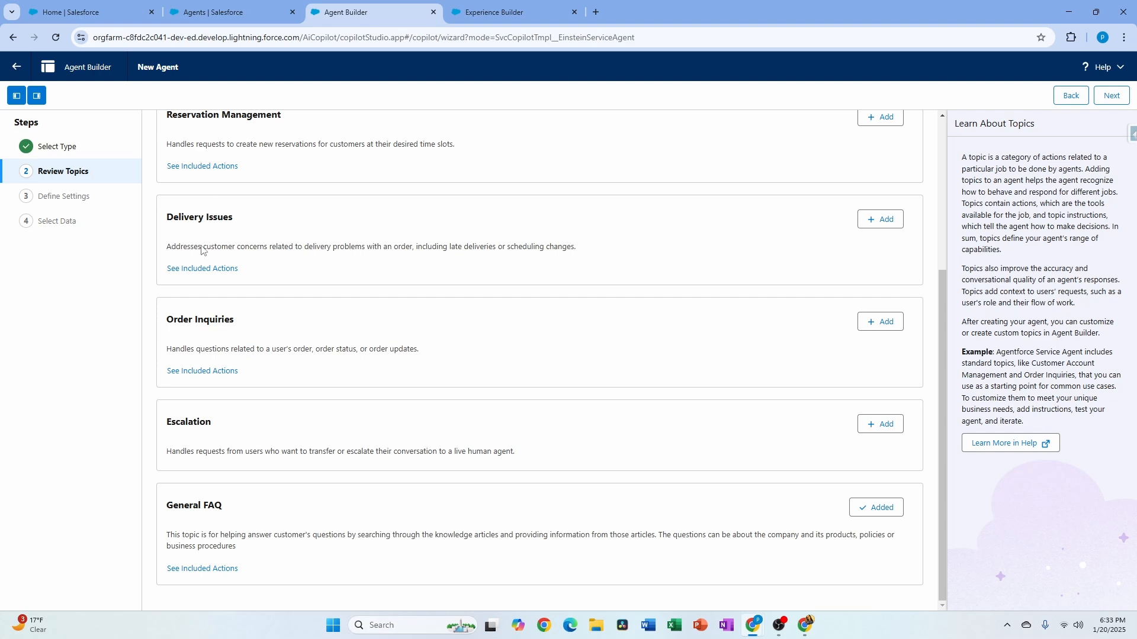
{"action": "scroll", "coordinate": [242, 346], "scroll_direction": "up", "scroll_amount": 4}
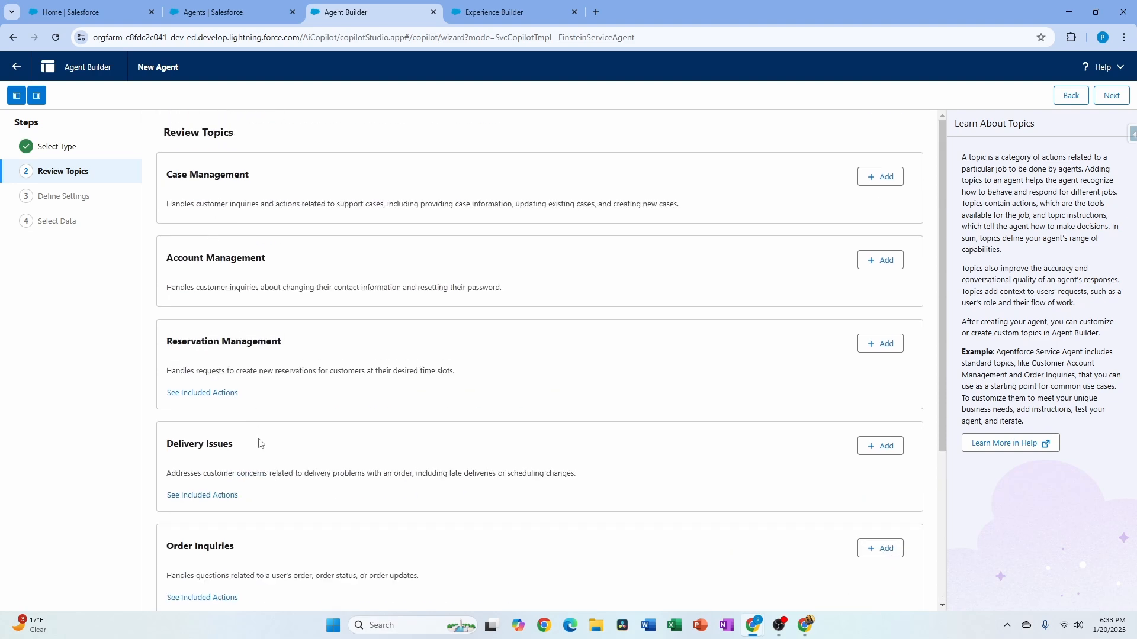
Review the actions included in the General FAQ topic and continue to the agent's settings.
{"action": "scroll", "coordinate": [256, 442], "scroll_direction": "down", "scroll_amount": 4}
{"action": "left_click", "coordinate": [219, 568]}
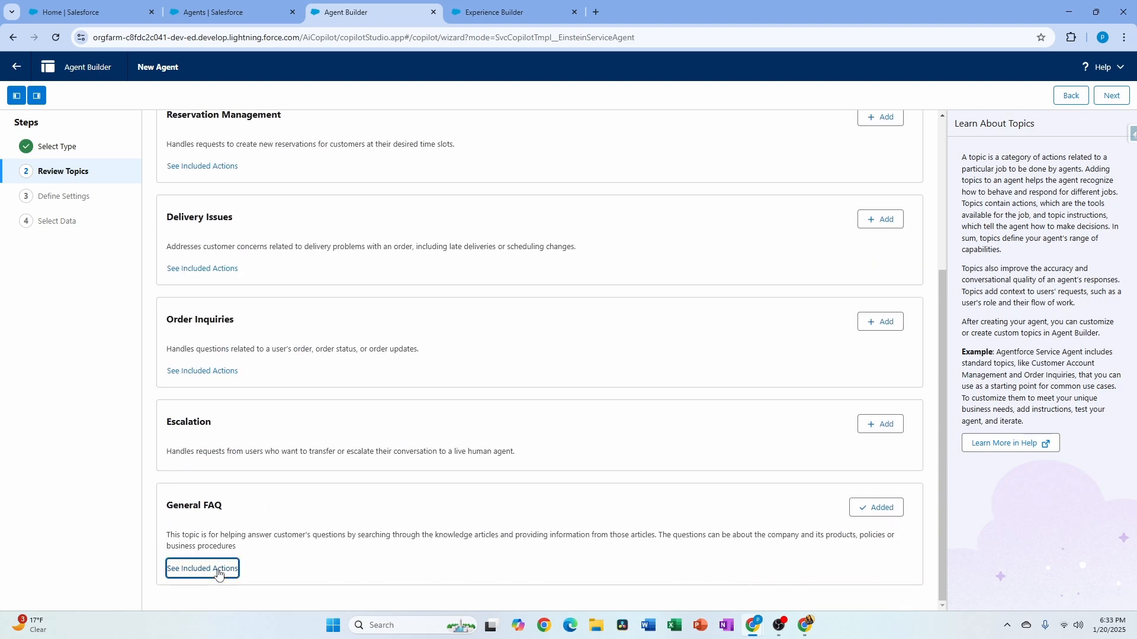
{"action": "scroll", "coordinate": [314, 570], "scroll_direction": "down", "scroll_amount": 1}
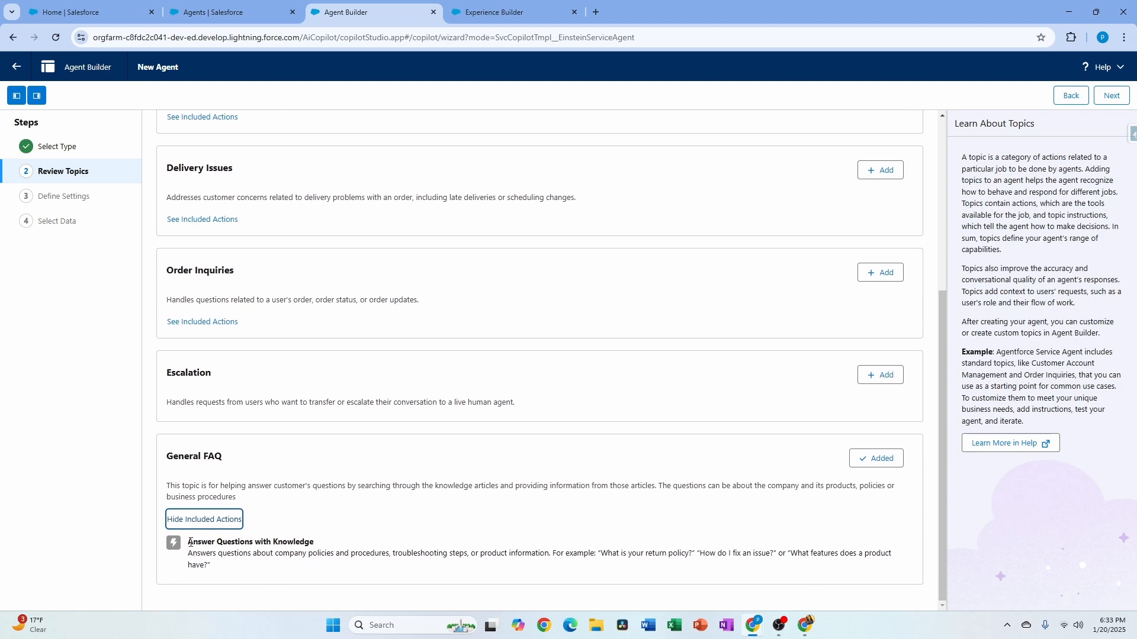
{"action": "left_click_drag", "start_coordinate": [187, 540], "coordinate": [255, 566]}
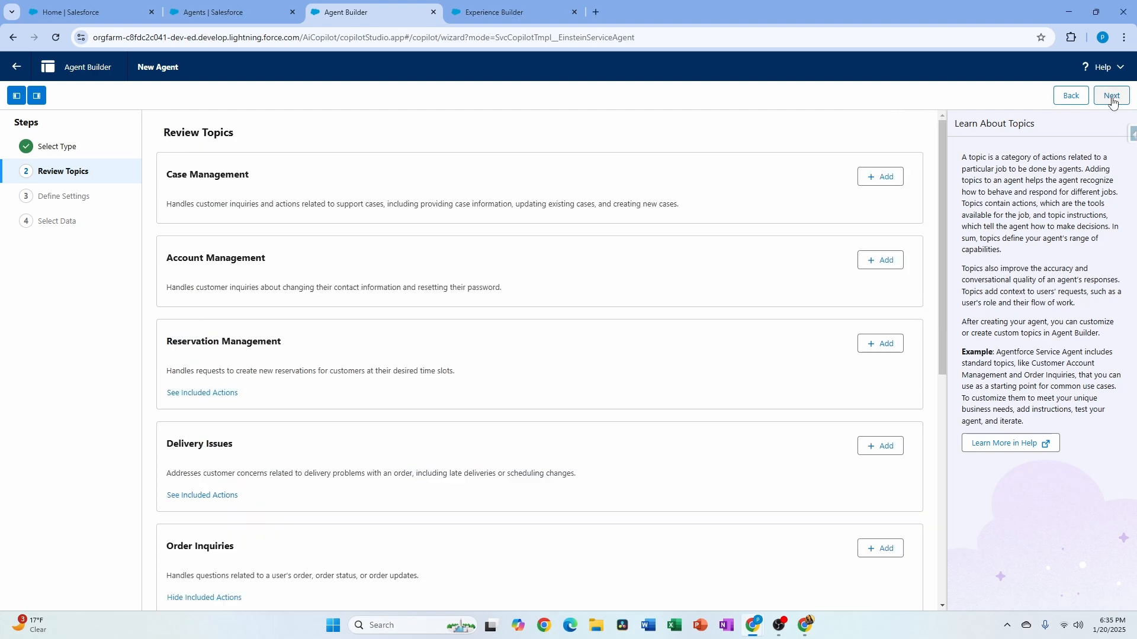
{"action": "left_click", "coordinate": [1111, 96]}
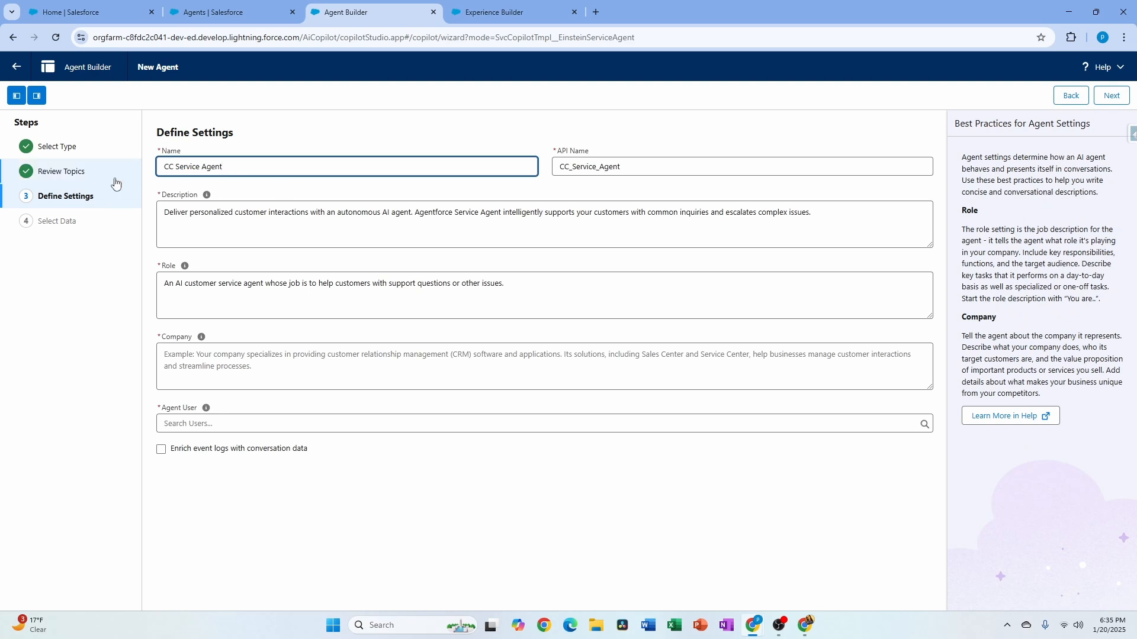
Describe the company as Coral Cloud Resorts, providing exceptional destination activities, unforgettable experiences and reservation services, backed by a commitment to top-notch customer service.
{"action": "left_click", "coordinate": [210, 370]}
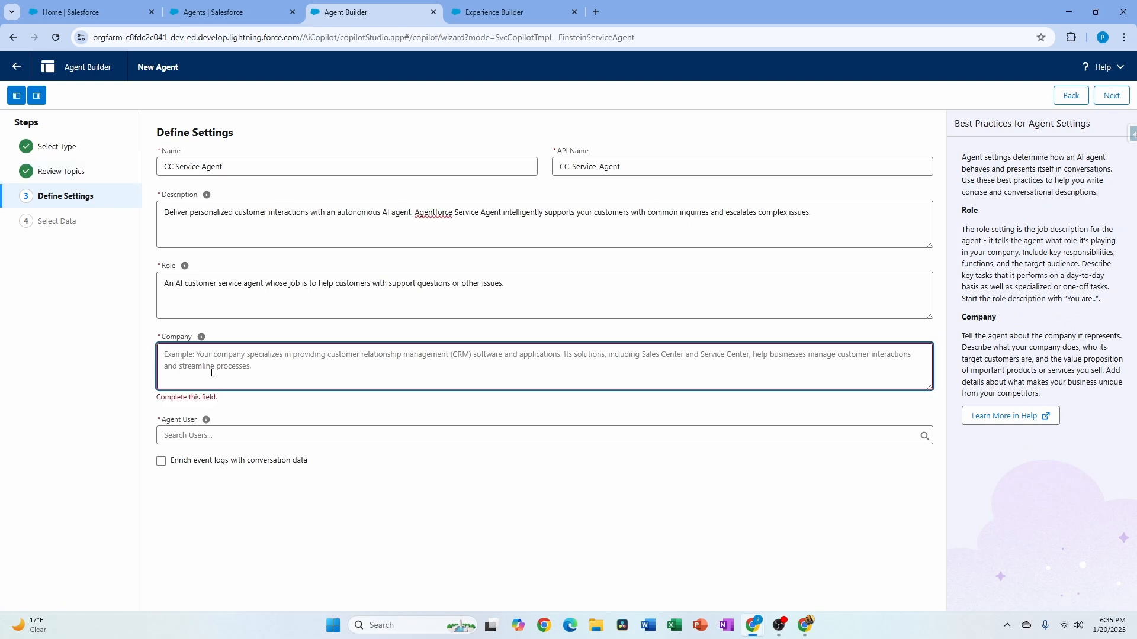
{"action": "type", "text": "Coral Cloud Resorts provides customers with exceptional destination activities, unforgettable experiences, and reservation services, all backed by a commitment to top-notch customer service."}
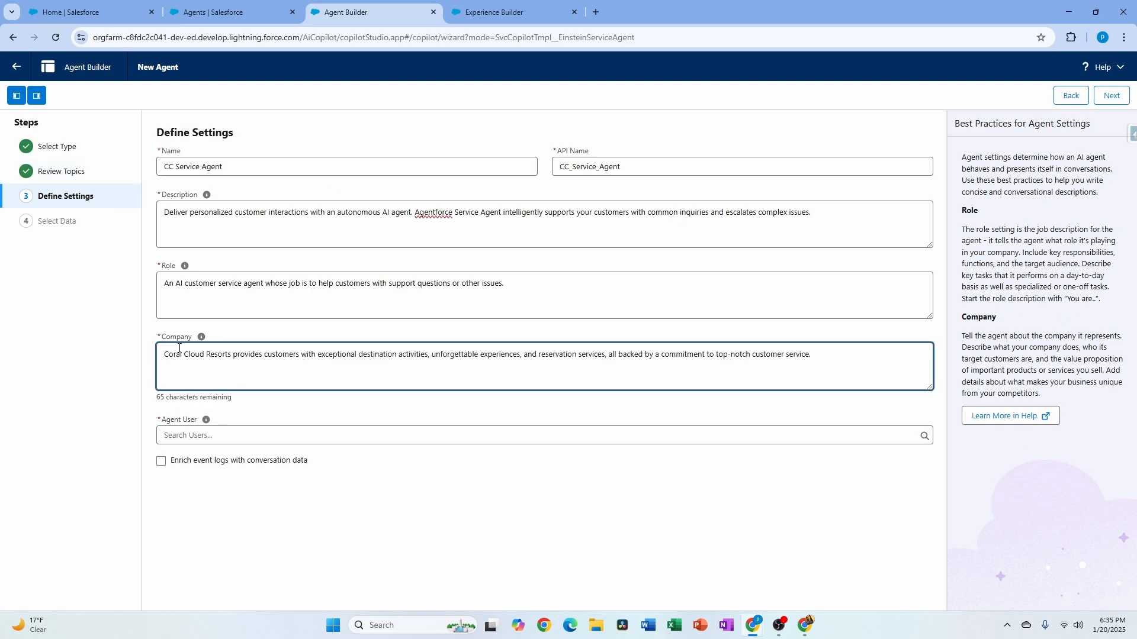
{"action": "left_click_drag", "start_coordinate": [165, 354], "coordinate": [817, 351]}
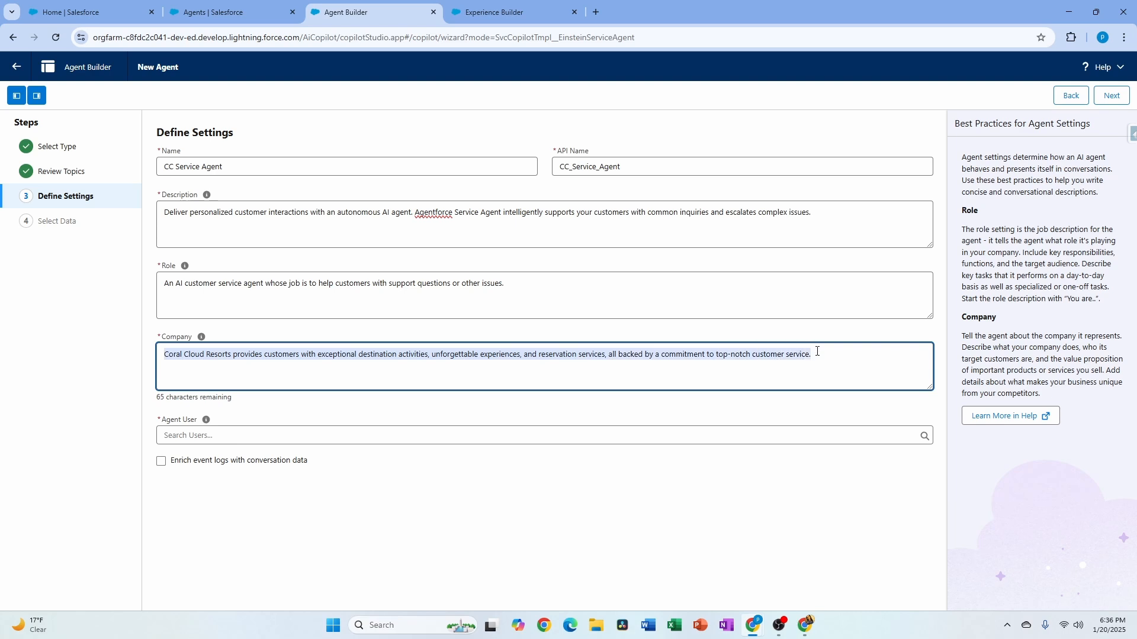
Assign EinsteinServiceAgent User as the agent user and create the agent without adding a data library.
{"action": "mouse_move", "coordinate": [202, 338]}
{"action": "left_click", "coordinate": [258, 430]}
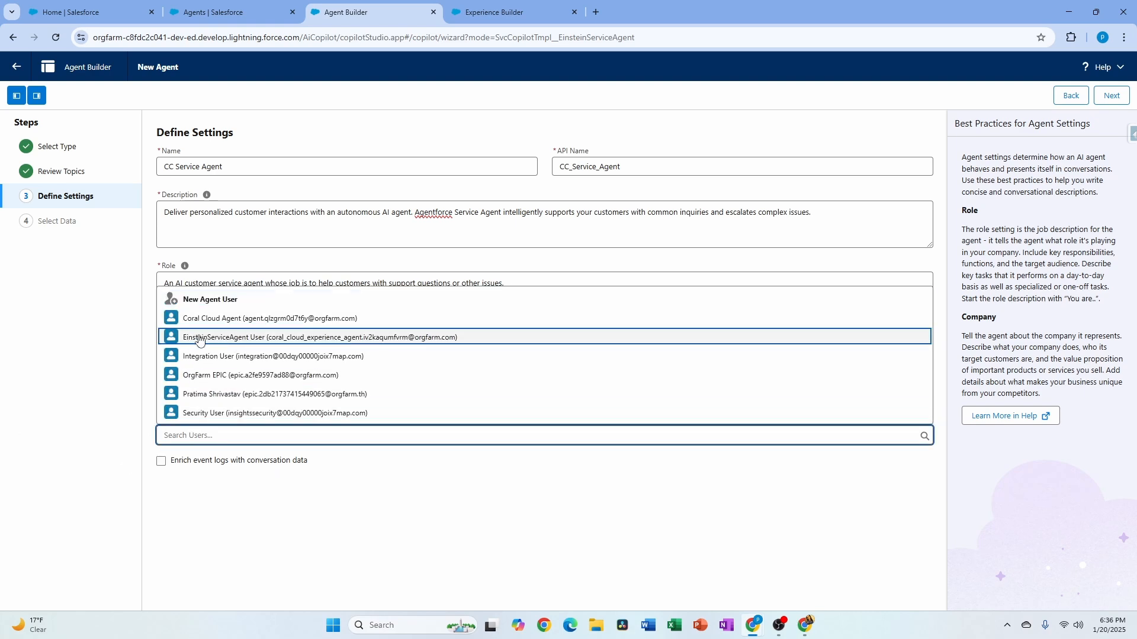
{"action": "left_click", "coordinate": [245, 340]}
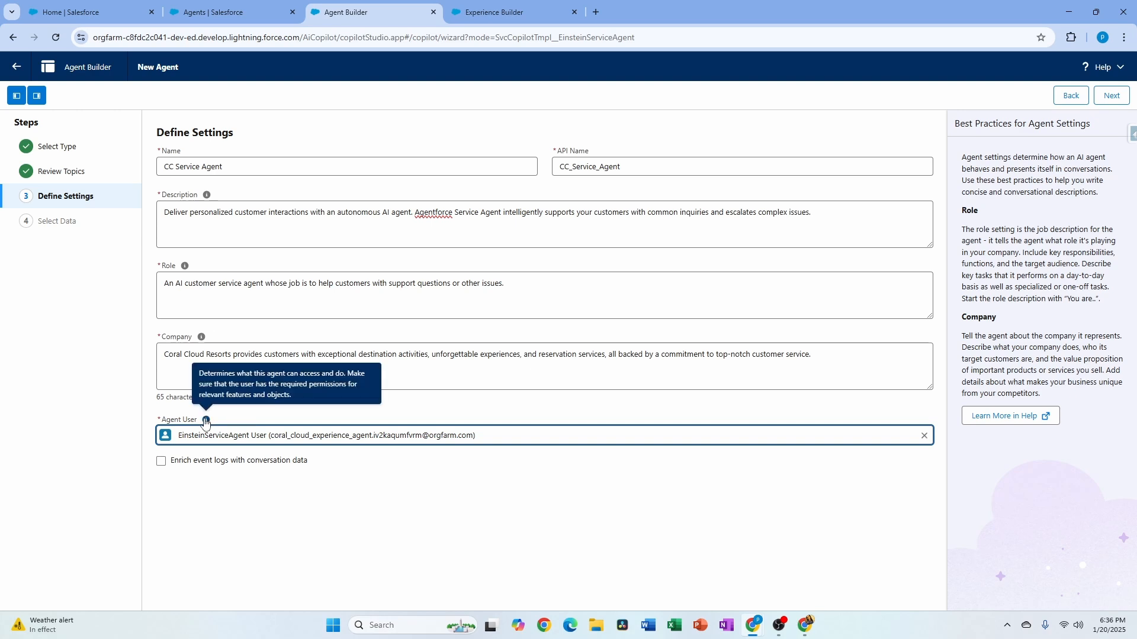
{"action": "left_click", "coordinate": [1097, 101]}
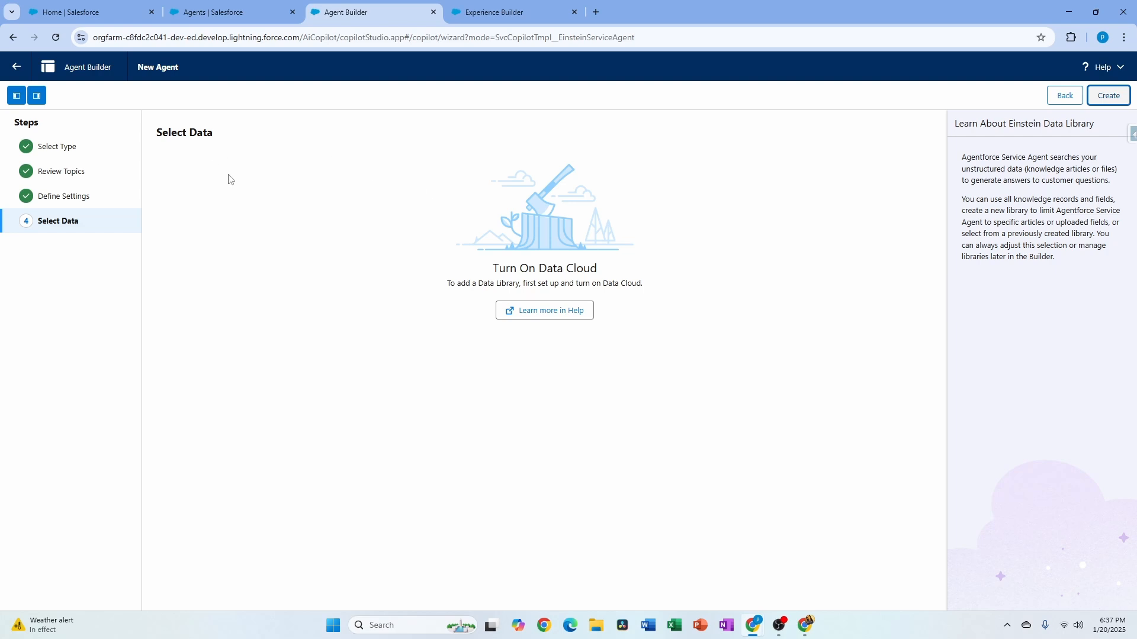
{"action": "left_click", "coordinate": [1109, 97]}
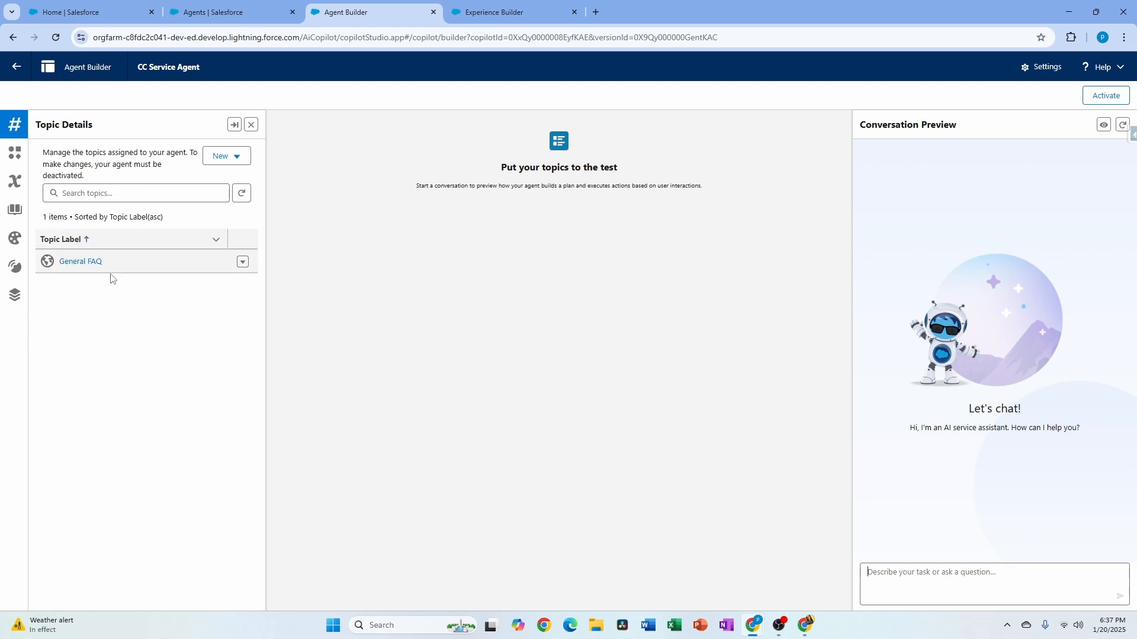
Start a new topic for the CC Service Agent and label it Experience Management.
{"action": "left_click", "coordinate": [231, 155]}
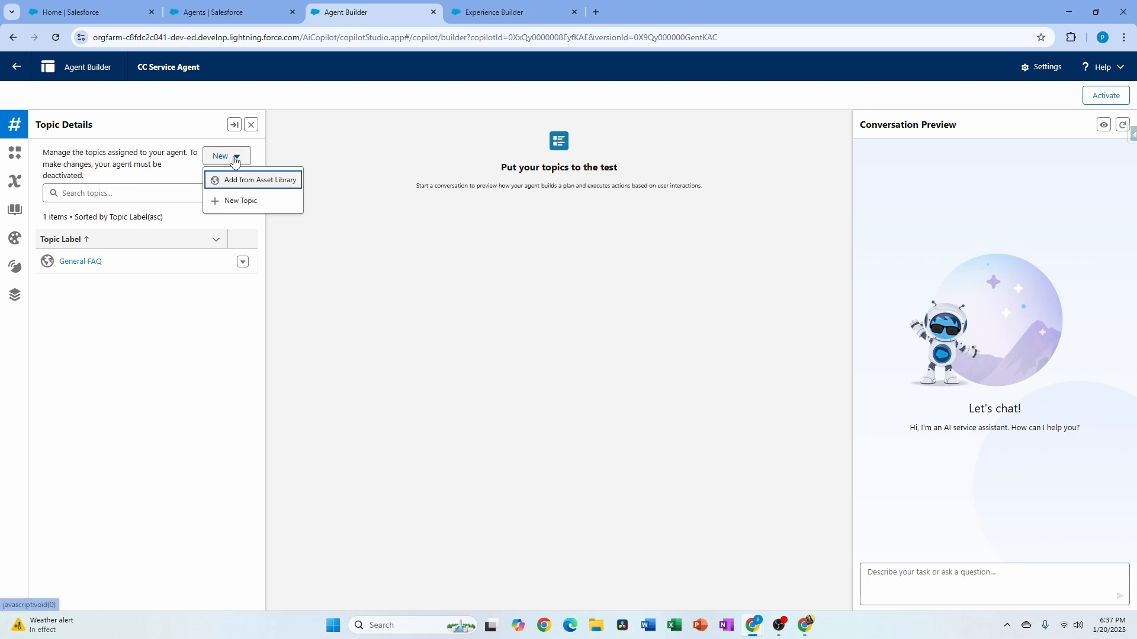
{"action": "left_click", "coordinate": [237, 200]}
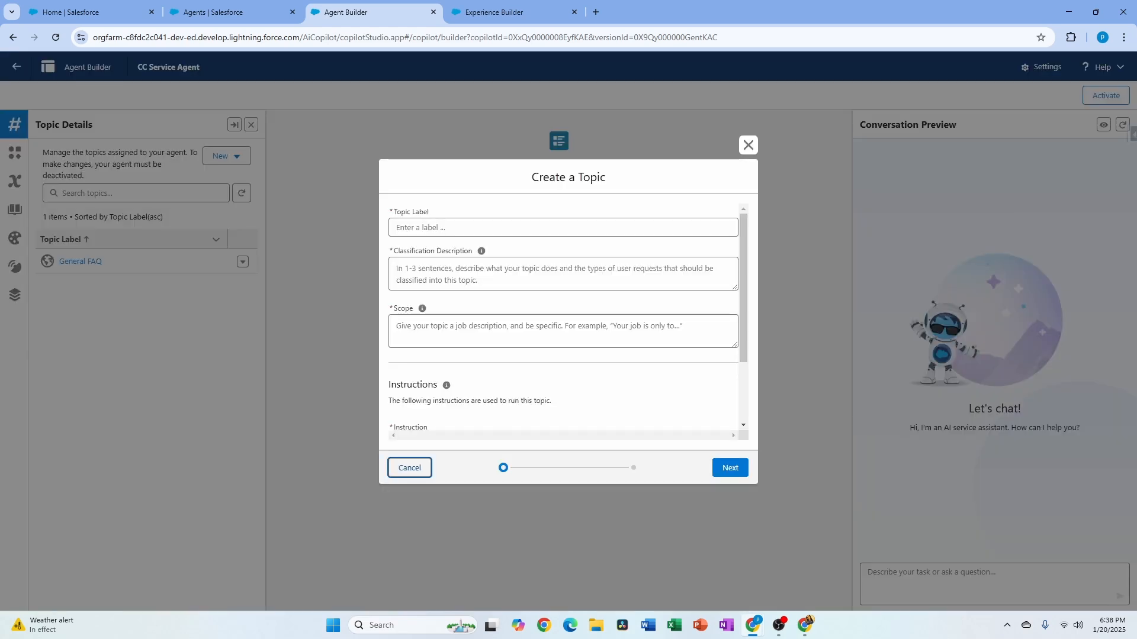
{"action": "left_click", "coordinate": [480, 228]}
{"action": "type", "text": "Experience Management"}
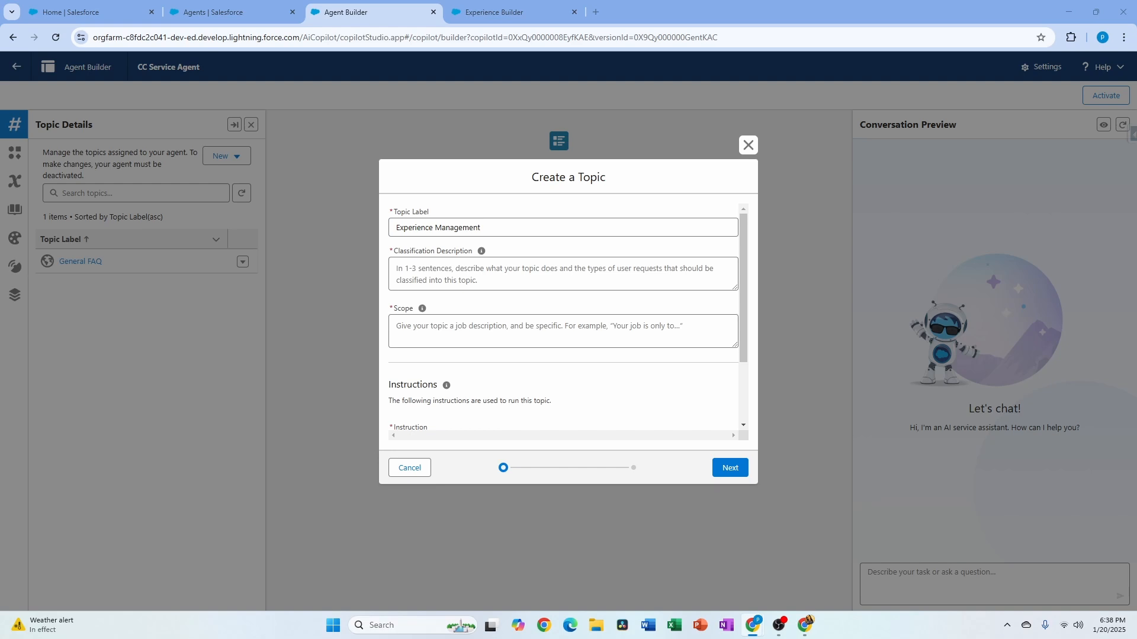
Describe the topic as handling experience booking inquiries at Coral Cloud Resort, and scope it to assisting users in navigating and managing those bookings.
{"action": "mouse_move", "coordinate": [481, 254]}
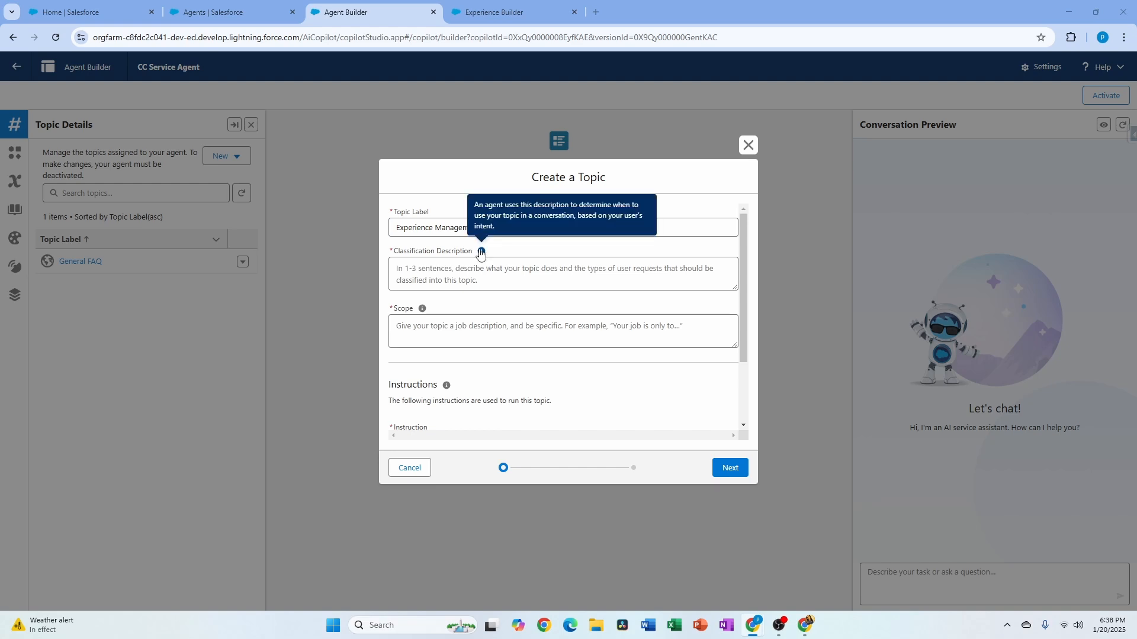
{"action": "left_click", "coordinate": [473, 265]}
{"action": "type", "text": "This topic addresses customer inquiries and issues related to booking experiences at Coral Cloud Resort, including making reservations, modifying bookings, and answering queries about experience details."}
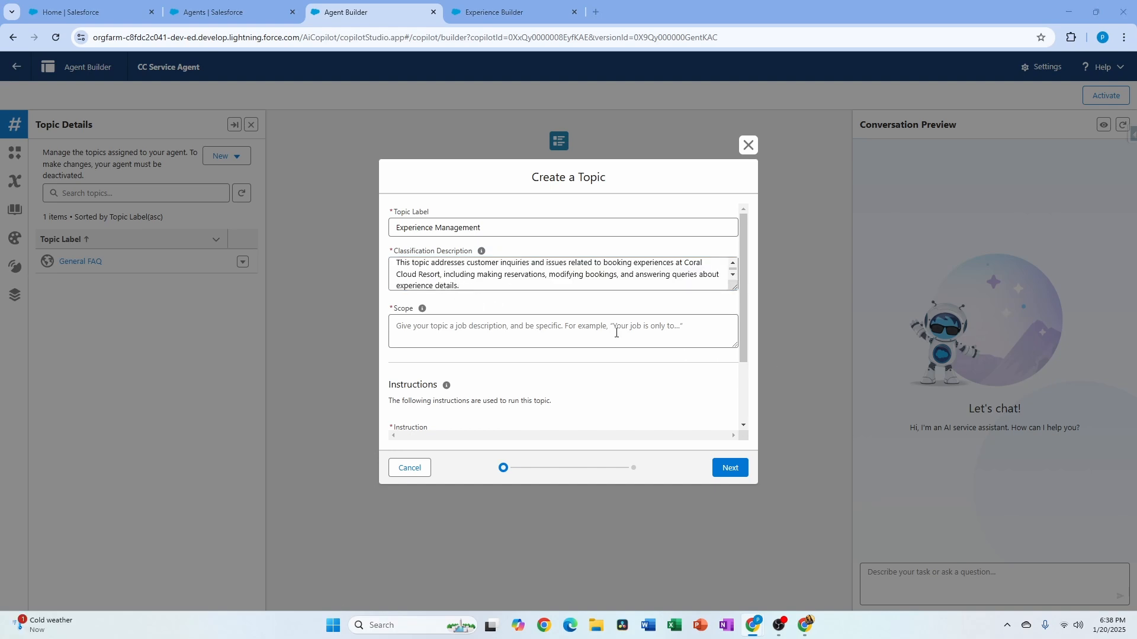
{"action": "left_click", "coordinate": [616, 333]}
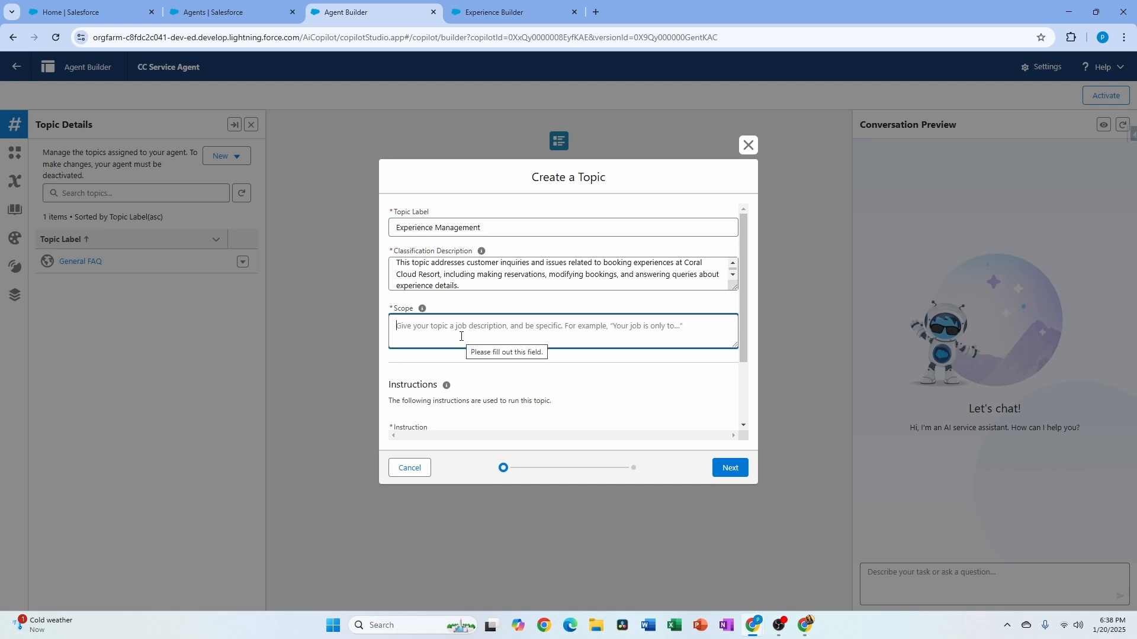
{"action": "type", "text": "The agent's job is to assist users in navigating and managing bookings for different experiences offered by Coral Cloud Resort, ensuring a seamless customer service experience by providing accurate information and resolving issues promptly."}
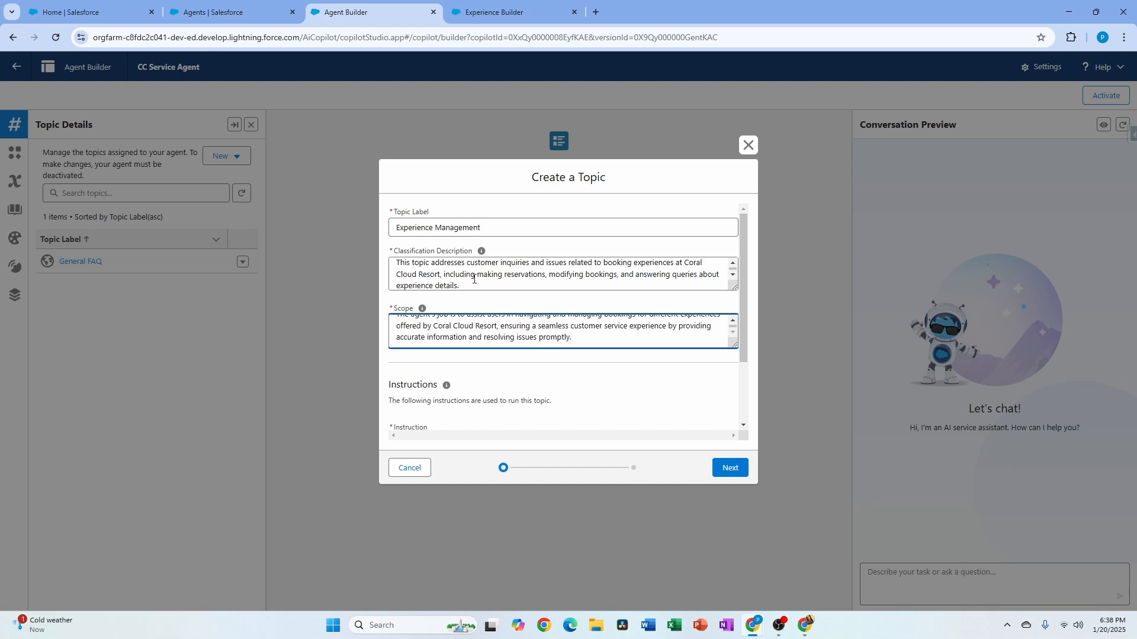
Review the topic's classification description and scope texts together with the help notes explaining each field.
{"action": "scroll", "coordinate": [480, 311], "scroll_direction": "down", "scroll_amount": 2}
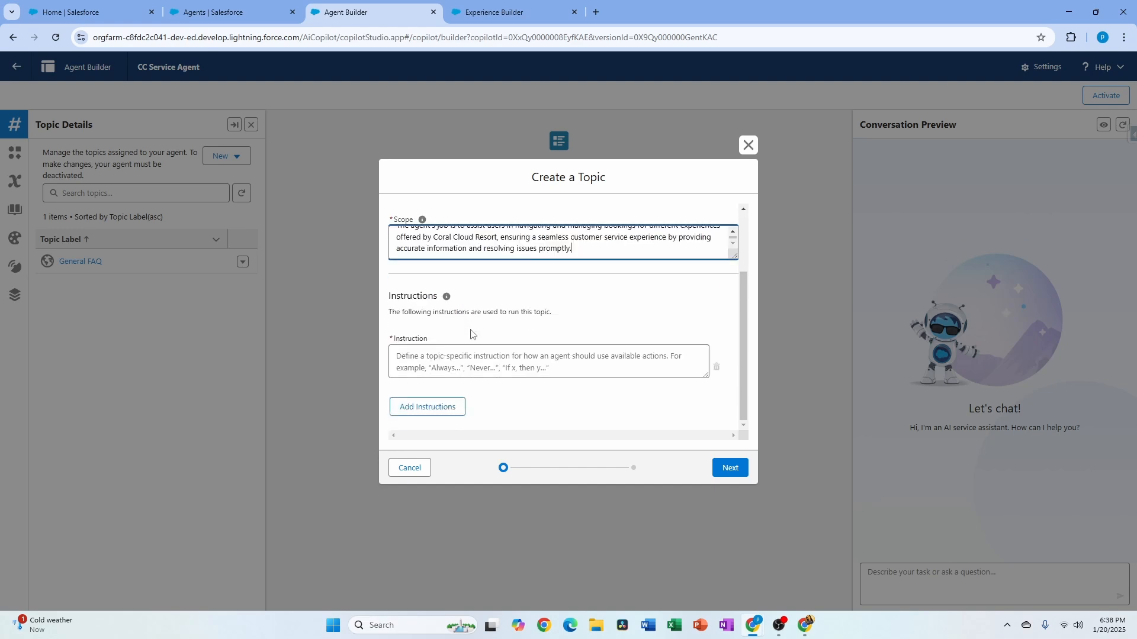
{"action": "mouse_move", "coordinate": [422, 221]}
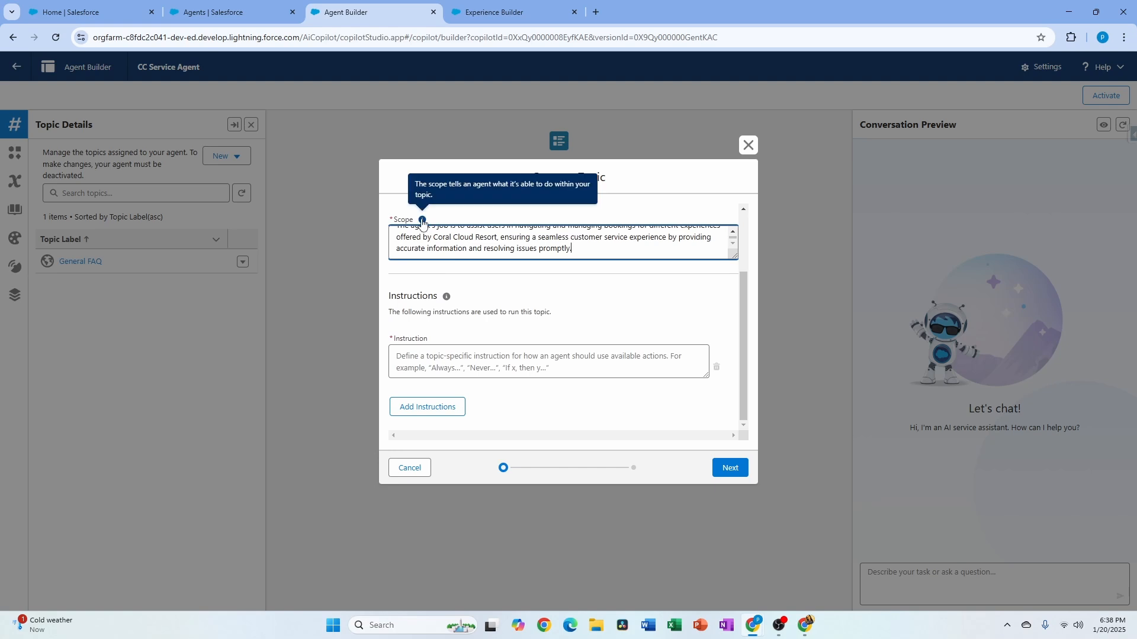
{"action": "scroll", "coordinate": [422, 222], "scroll_direction": "up", "scroll_amount": 2}
{"action": "mouse_move", "coordinate": [481, 254]}
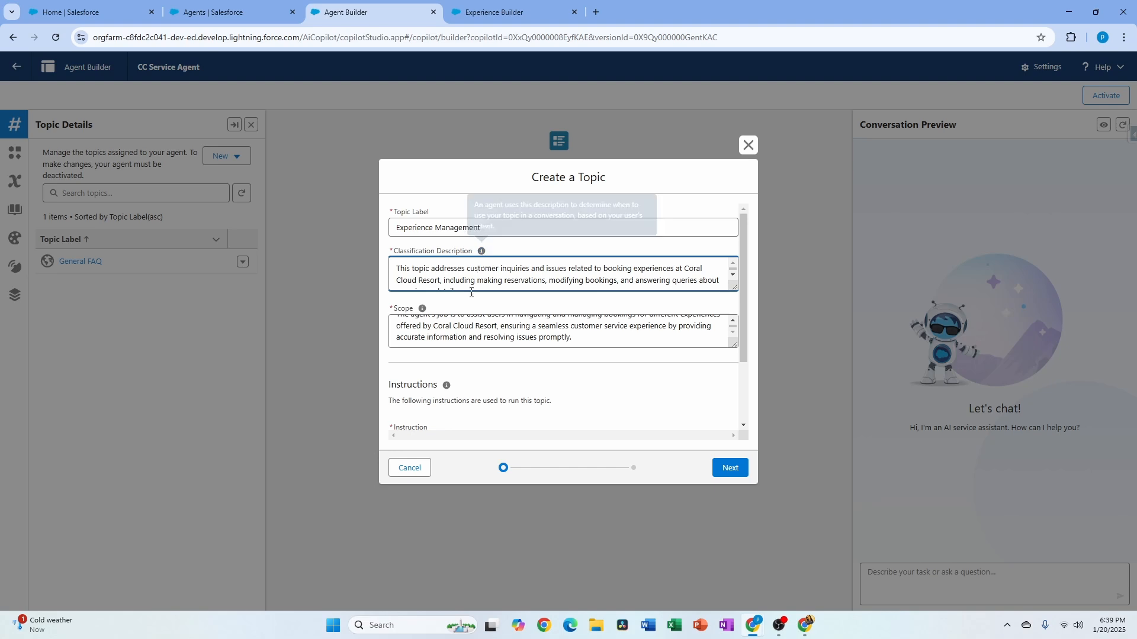
{"action": "mouse_move", "coordinate": [423, 310]}
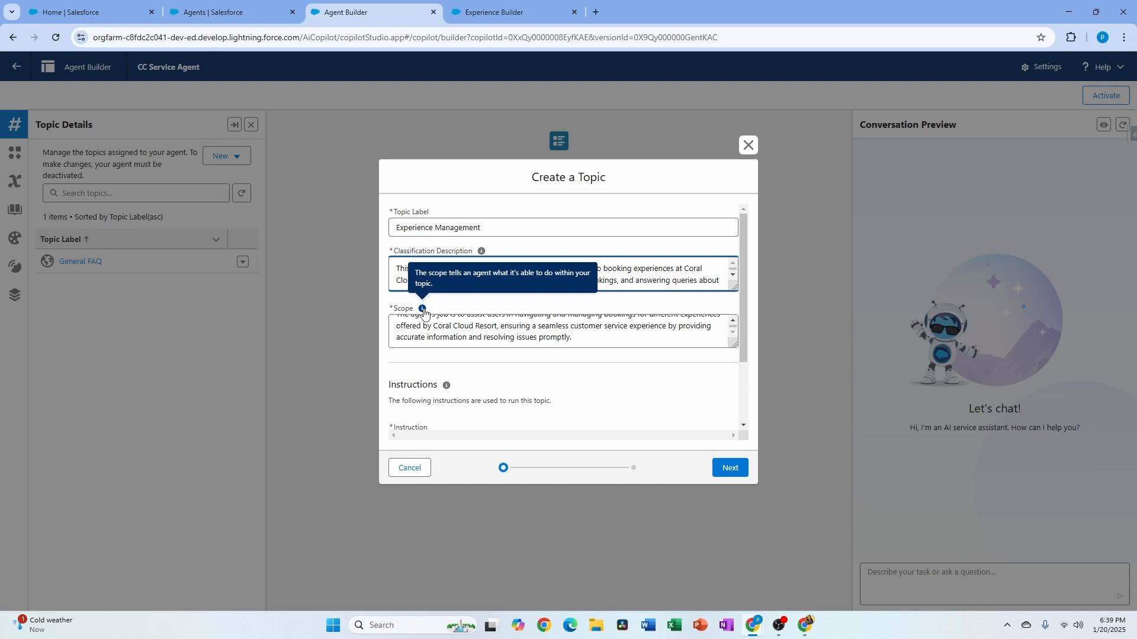
{"action": "scroll", "coordinate": [536, 283], "scroll_direction": "down", "scroll_amount": 1}
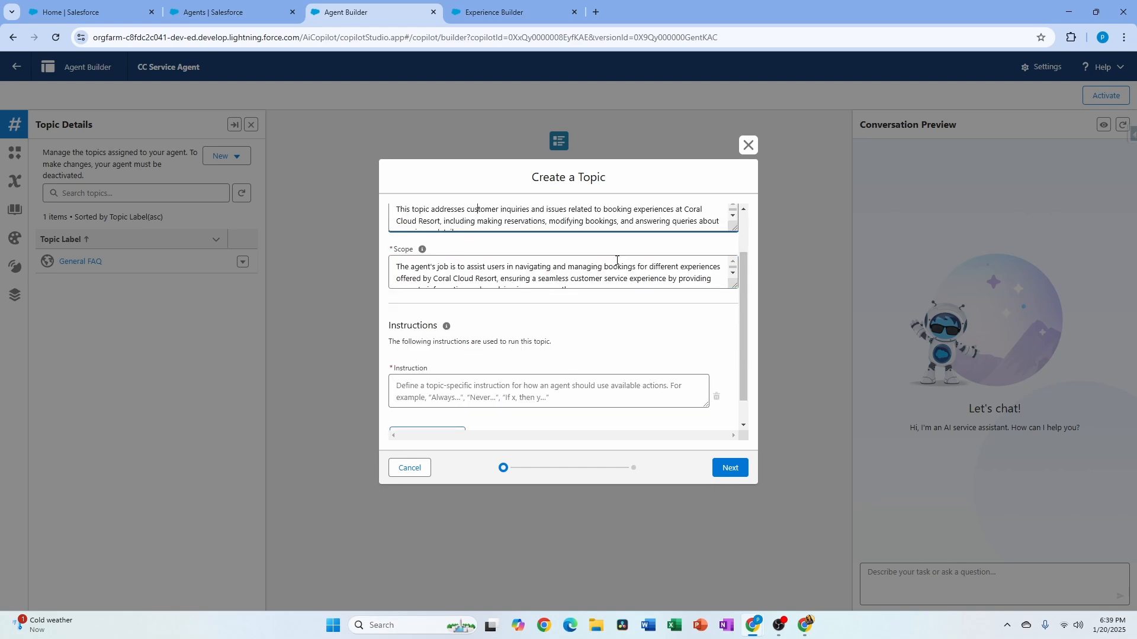
{"action": "scroll", "coordinate": [570, 287], "scroll_direction": "up", "scroll_amount": 1}
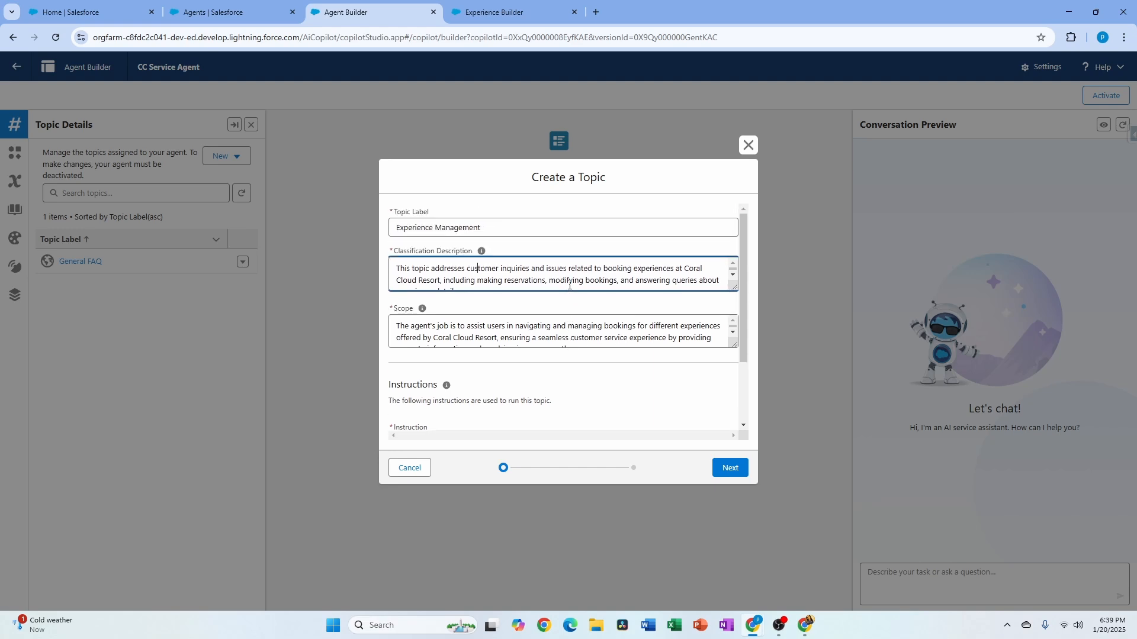
{"action": "scroll", "coordinate": [547, 330], "scroll_direction": "down", "scroll_amount": 1}
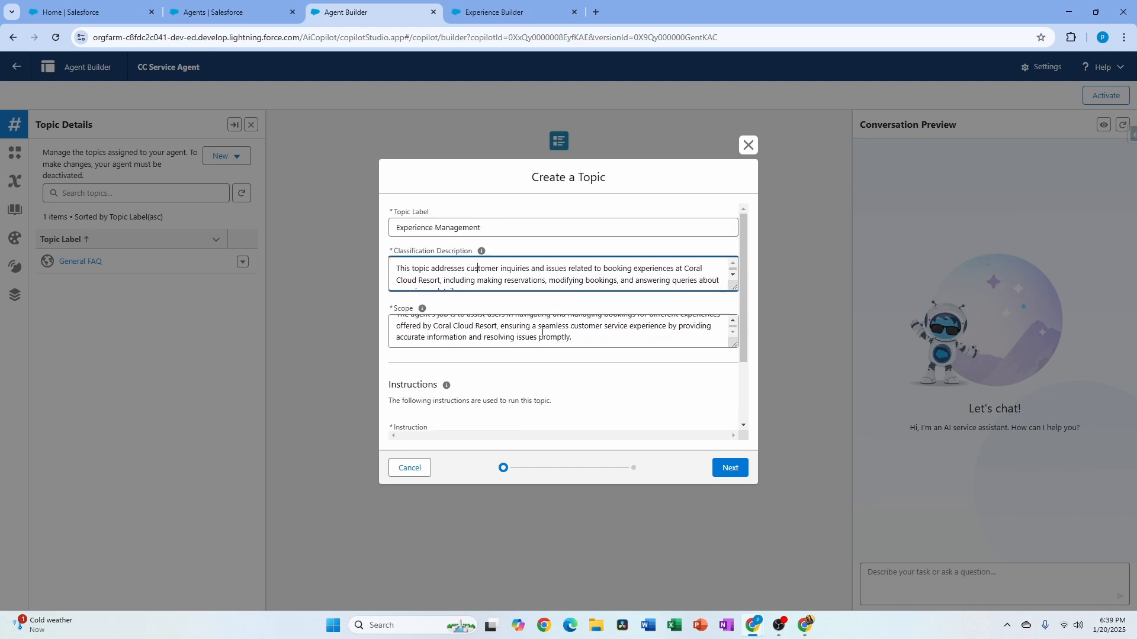
{"action": "scroll", "coordinate": [541, 334], "scroll_direction": "up", "scroll_amount": 1}
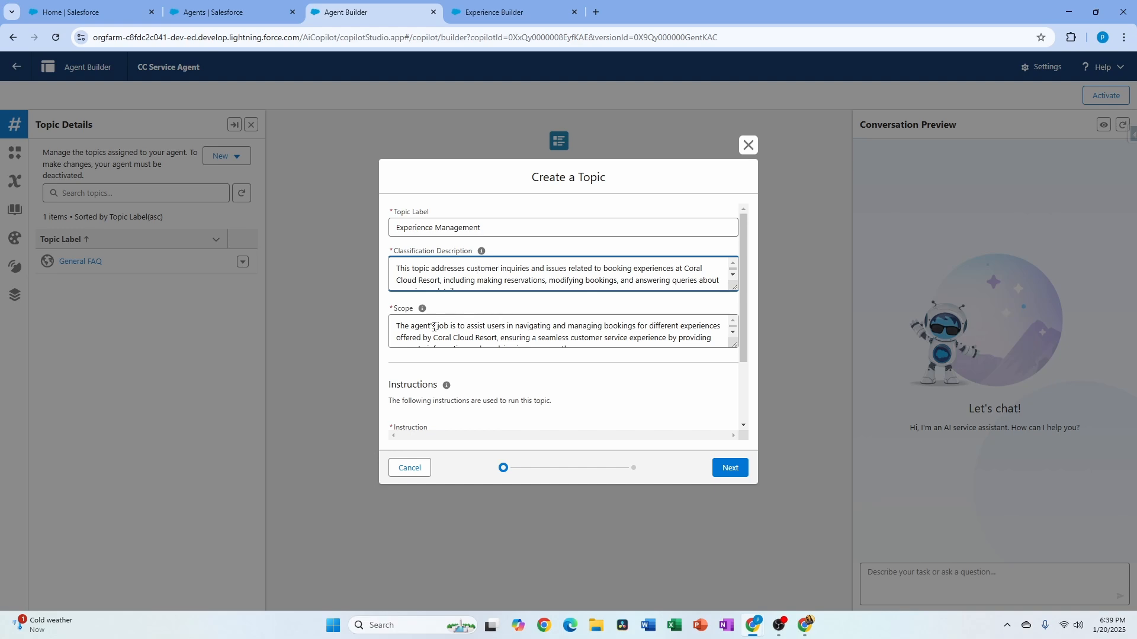
{"action": "left_click_drag", "start_coordinate": [458, 328], "coordinate": [639, 327]}
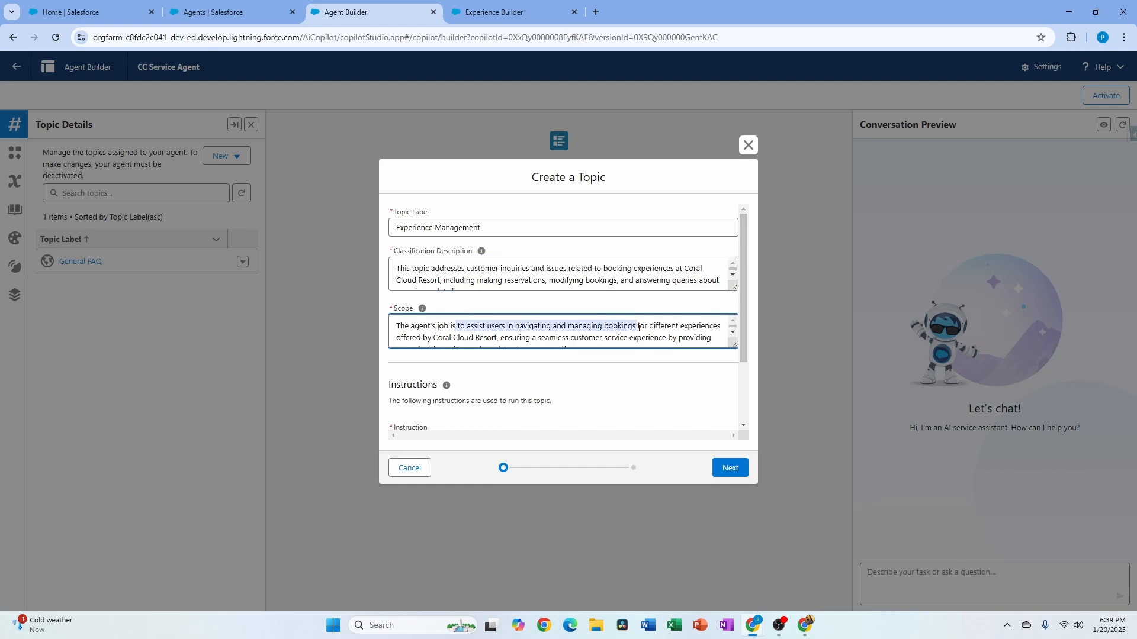
Add a second instruction entry and write the first: run 'Get Experience Details' for Activities or Experiences information, summarize the results readably, and always know the customer beforehand.
{"action": "scroll", "coordinate": [519, 368], "scroll_direction": "down", "scroll_amount": 1}
{"action": "mouse_move", "coordinate": [447, 335]}
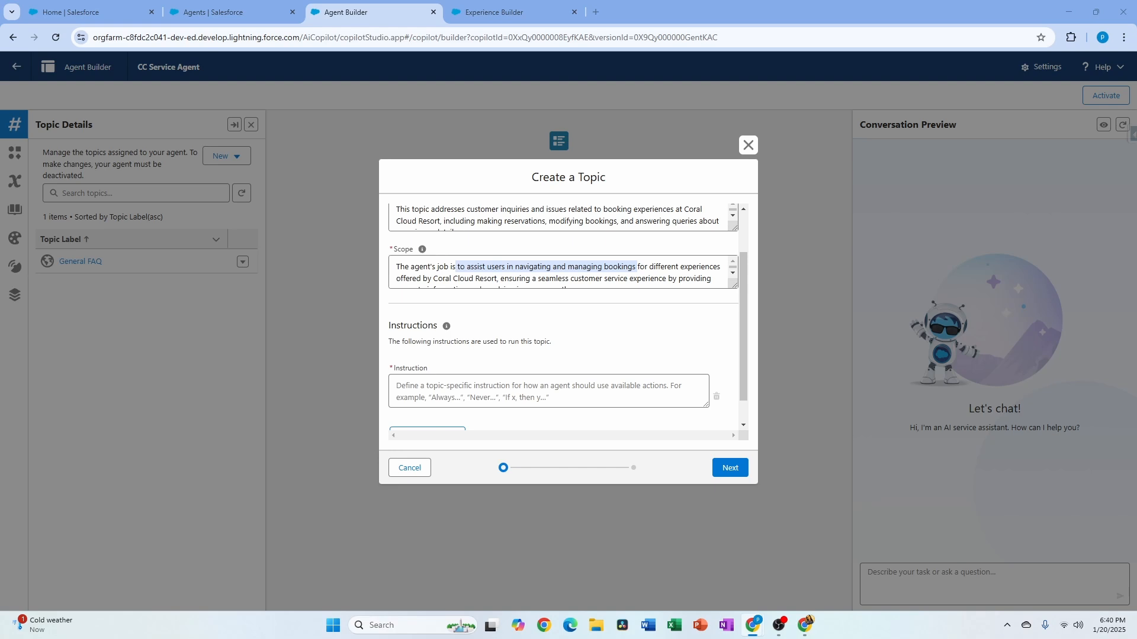
{"action": "scroll", "coordinate": [485, 388], "scroll_direction": "down", "scroll_amount": 1}
{"action": "left_click", "coordinate": [450, 400]}
{"action": "left_click", "coordinate": [451, 355]}
{"action": "type", "text": "If a customer would like more information on Activities or Experiences, you should run the action 'Get Experience Details' and then summarize the results with improved readability. Always ensure you know the customer before running this action."}
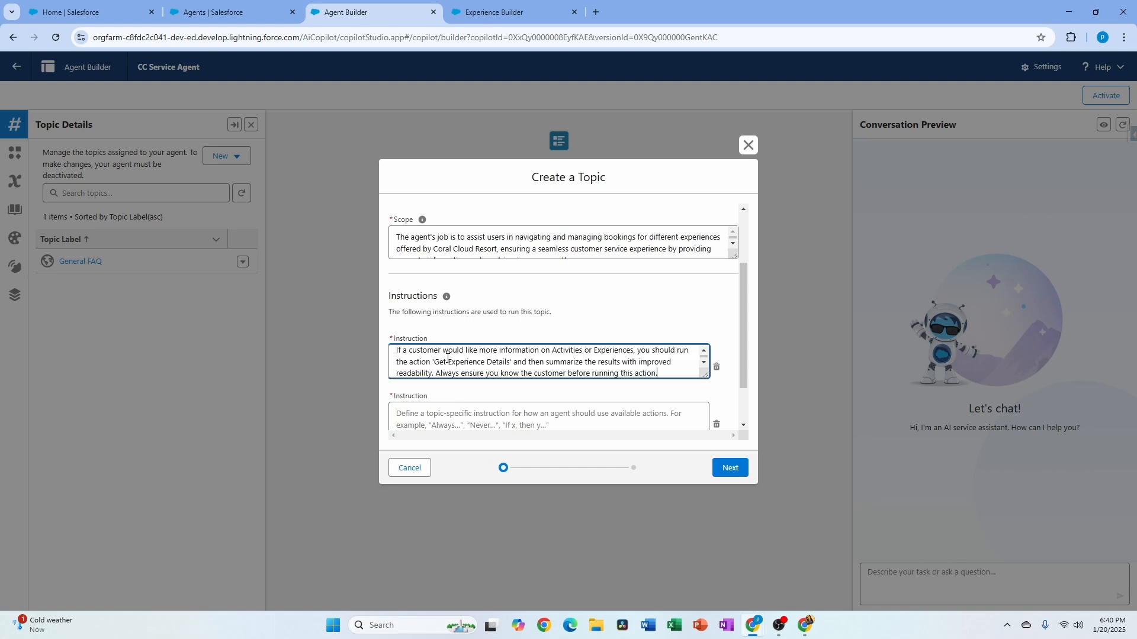
{"action": "scroll", "coordinate": [527, 361], "scroll_direction": "up", "scroll_amount": 1}
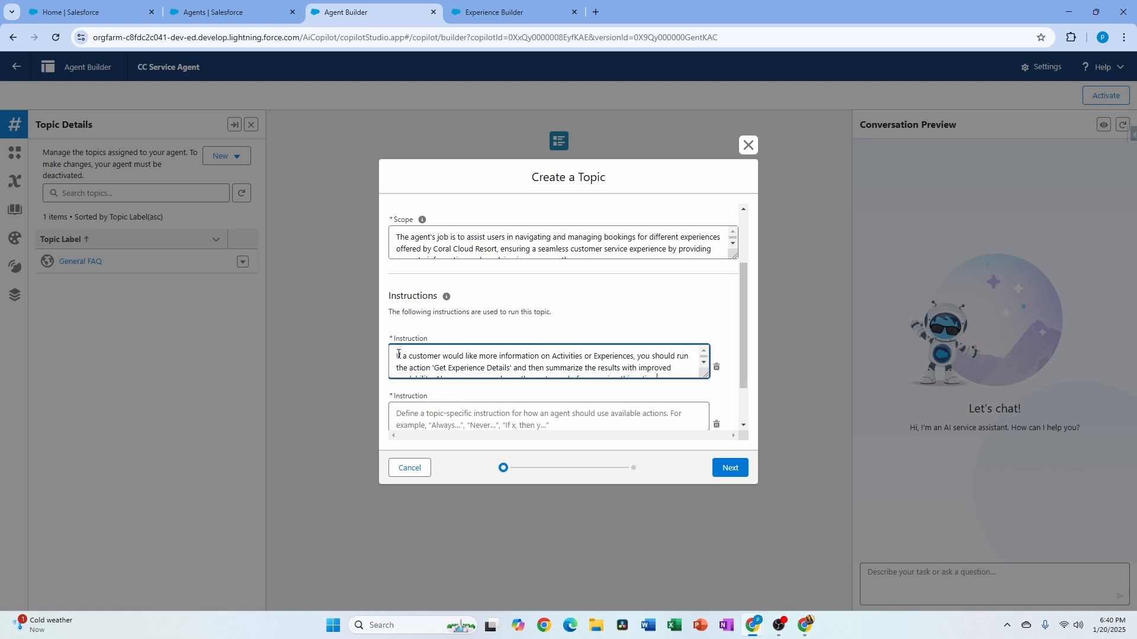
Set the second instruction: if the customer is not known, always ask for their email address and membership number and run 'Get Customer Details' before other actions.
{"action": "left_click", "coordinate": [465, 417]}
{"action": "type", "text": "If a customer would like more information on Activities or Experiences, you should run the action 'Get Experience Details' and then summarize the results with improved readability. Always ensure you know the customer before running this action."}
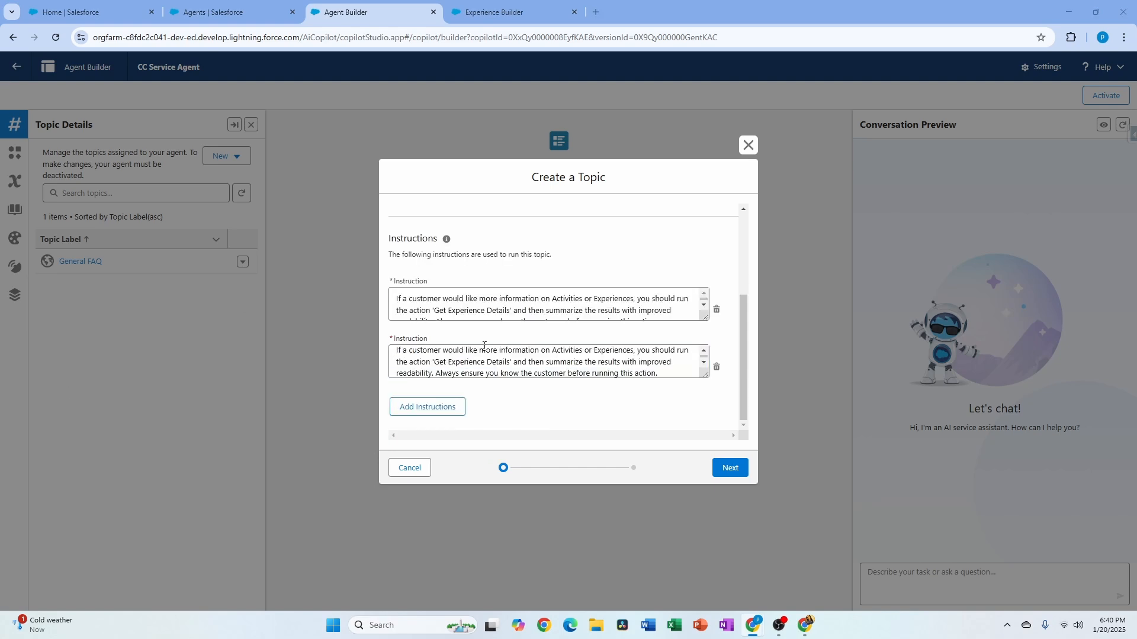
{"action": "key", "text": "ctrl+a"}
{"action": "type", "text": "If the customer is not known, you must always ask for their email address and their membership number to get their Contact record by running the action 'Get Customer Details' before running any other actions."}
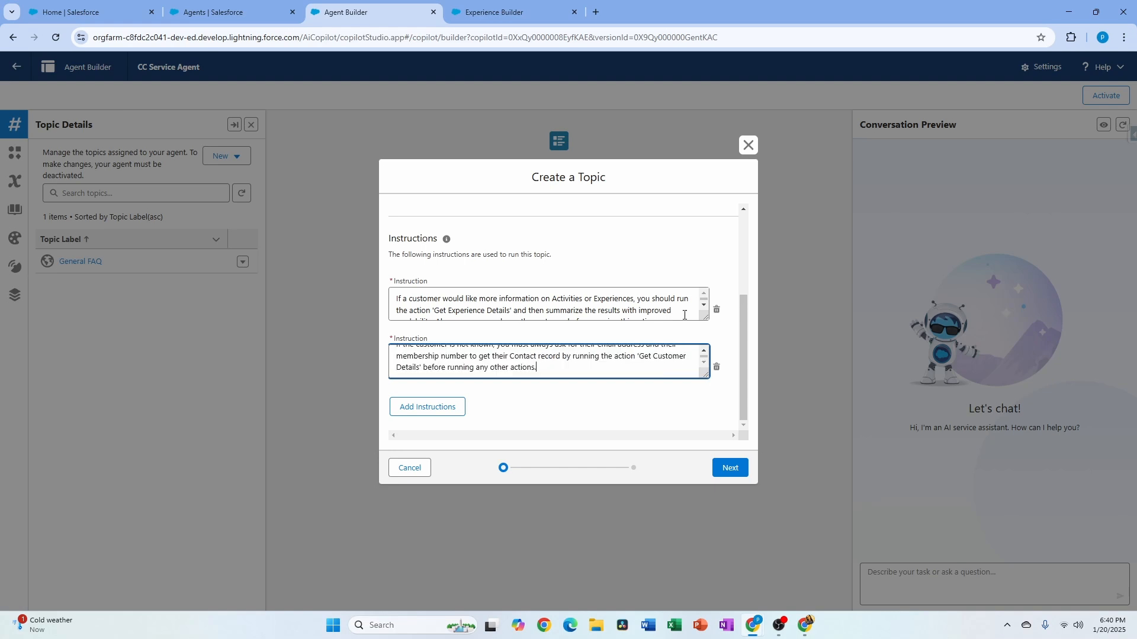
Enlarge the first instruction's text area to read its full wording and the action it references, and shrink it again.
{"action": "left_click_drag", "start_coordinate": [705, 318], "coordinate": [694, 366]}
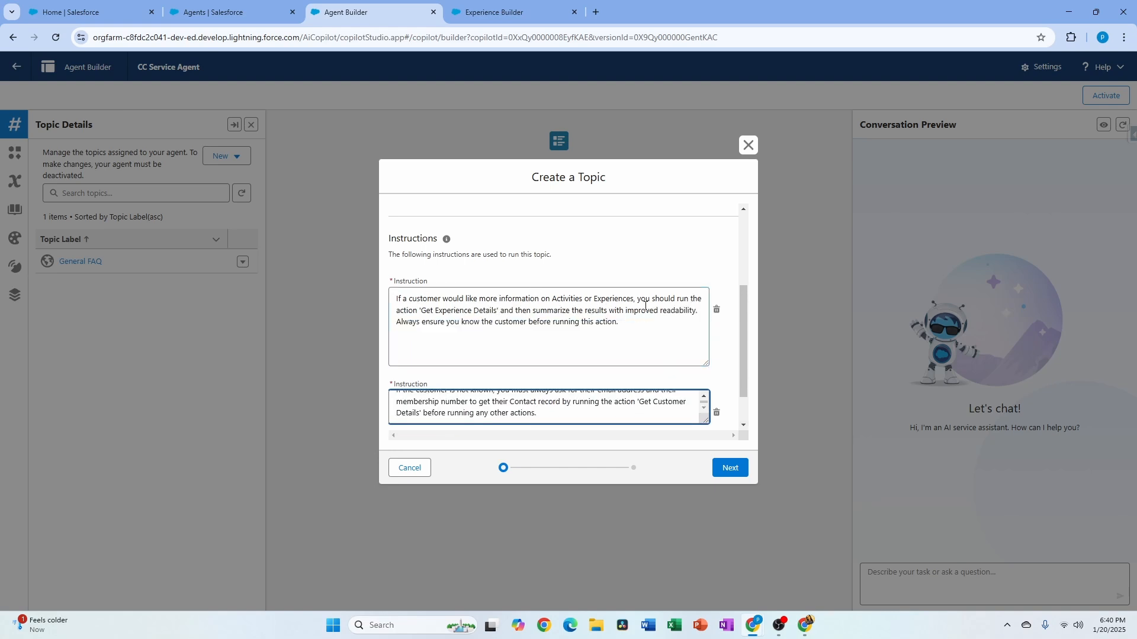
{"action": "left_click_drag", "start_coordinate": [420, 310], "coordinate": [497, 312]}
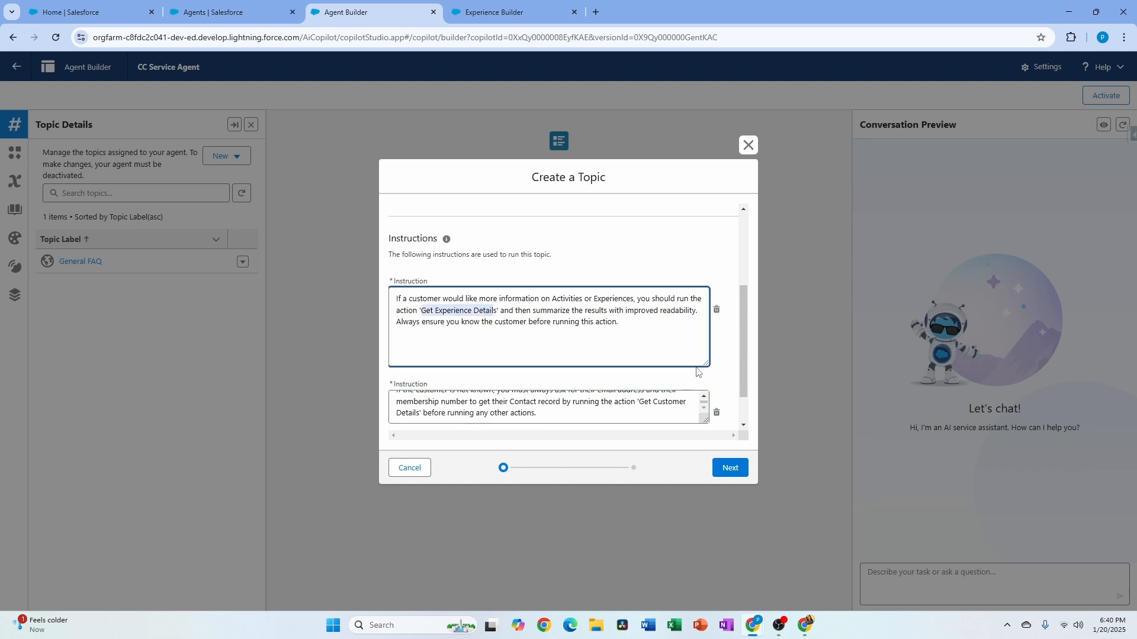
{"action": "left_click_drag", "start_coordinate": [705, 363], "coordinate": [701, 327]}
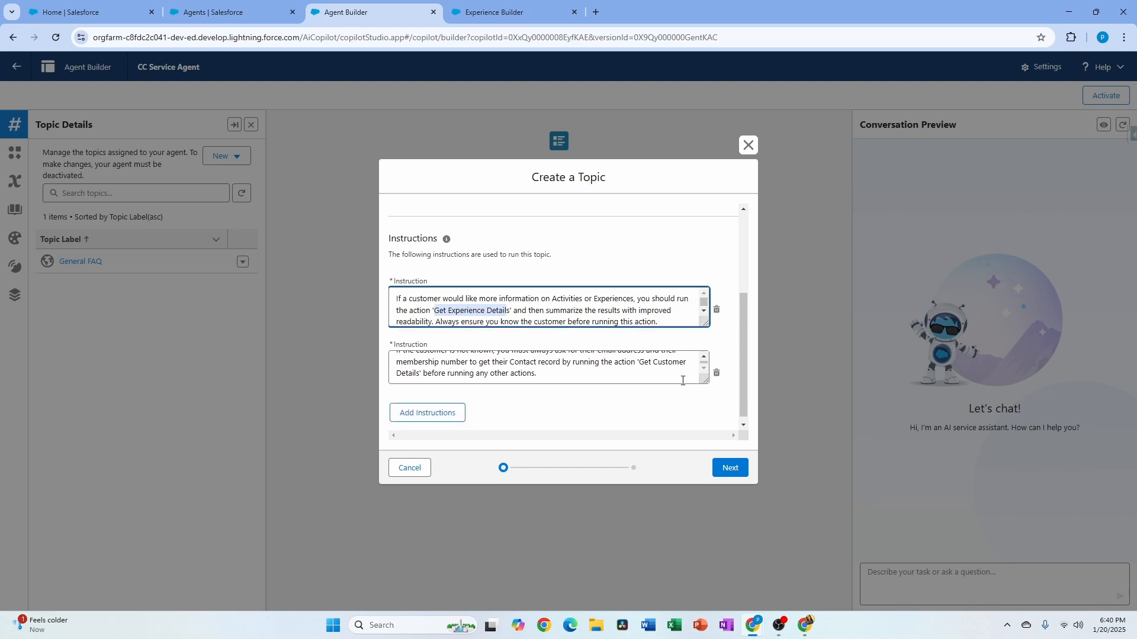
Enlarge the second instruction's text area to read its full wording and the condition about an unknown customer.
{"action": "left_click_drag", "start_coordinate": [705, 383], "coordinate": [706, 403]}
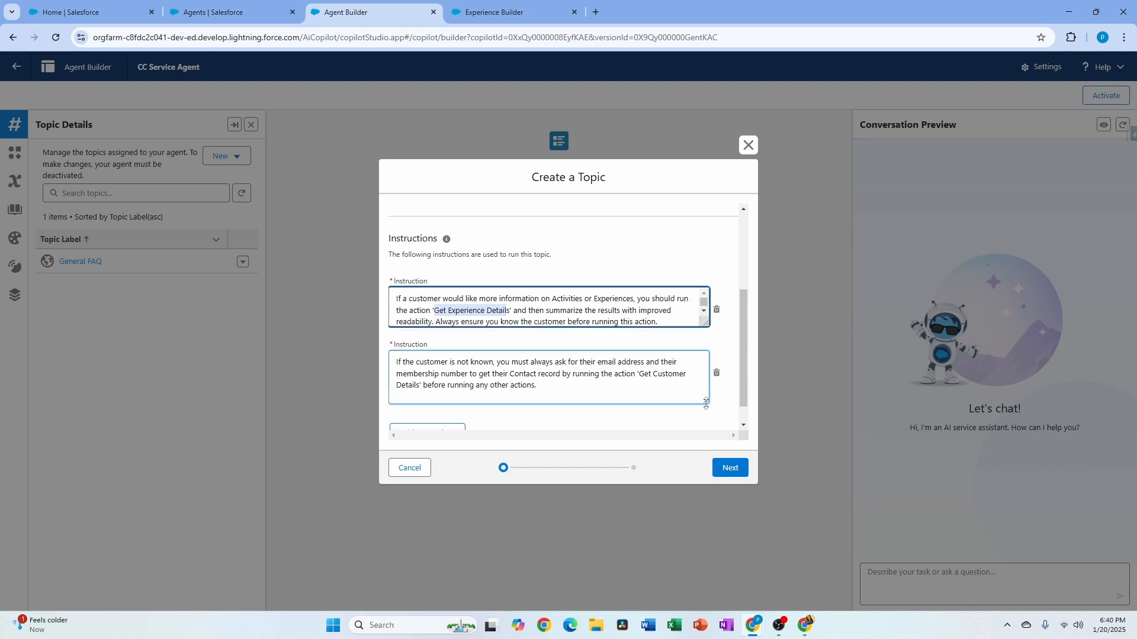
{"action": "left_click", "coordinate": [439, 374]}
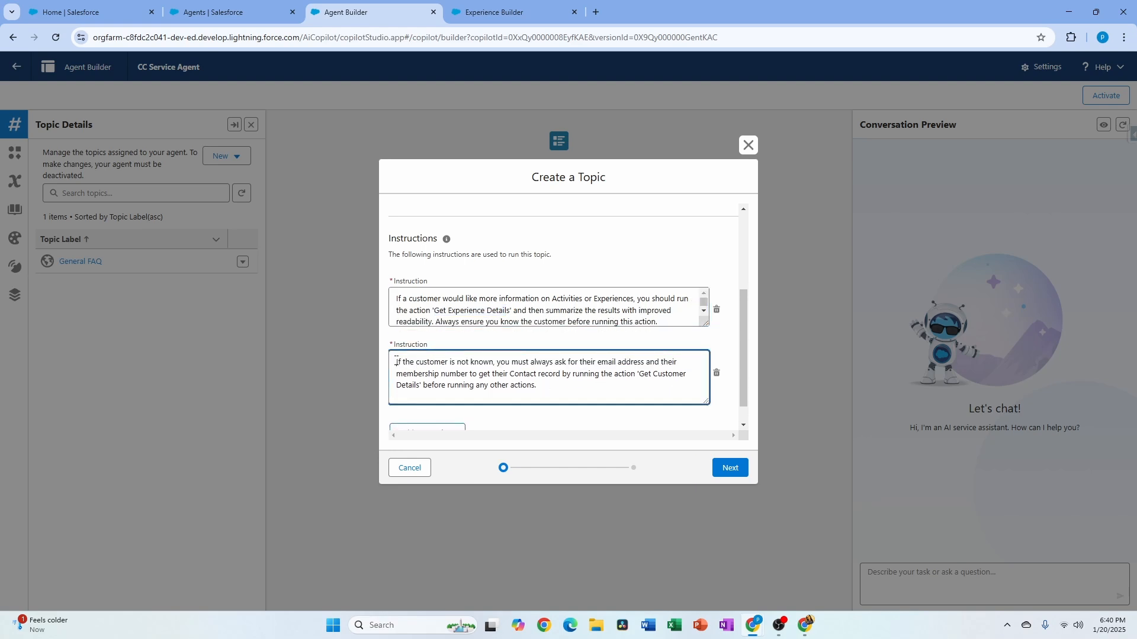
{"action": "left_click_drag", "start_coordinate": [396, 362], "coordinate": [500, 367]}
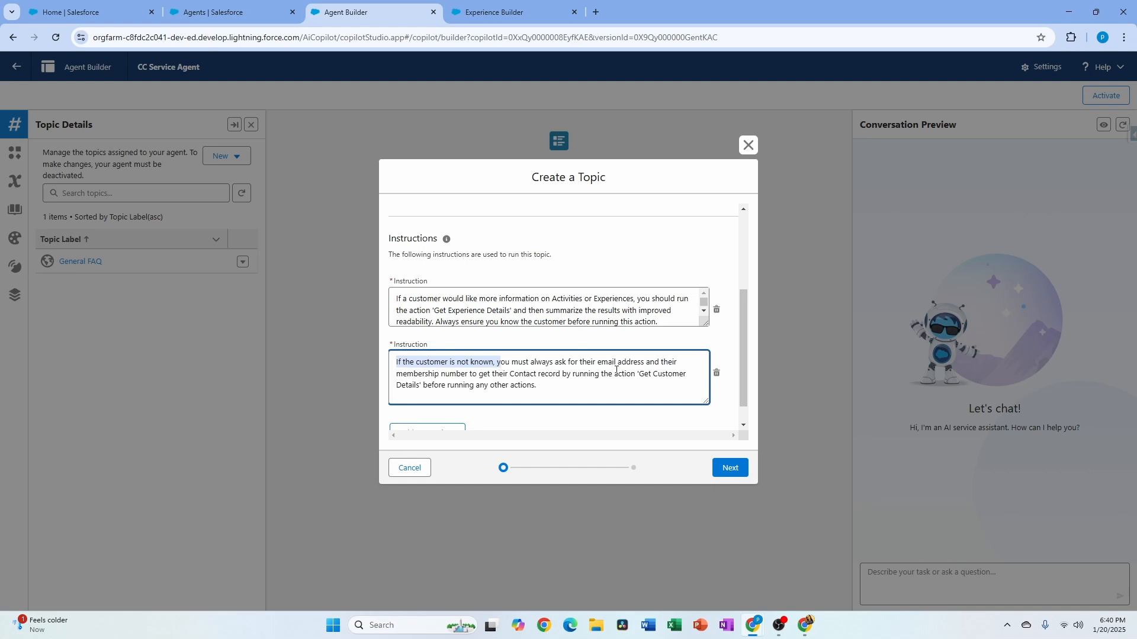
Add a third instruction: convert any provided date to YYYY-MM-DD, ensure it is not past before using 'Get Sessions', and explain that it must be future.
{"action": "scroll", "coordinate": [679, 428], "scroll_direction": "down", "scroll_amount": 1}
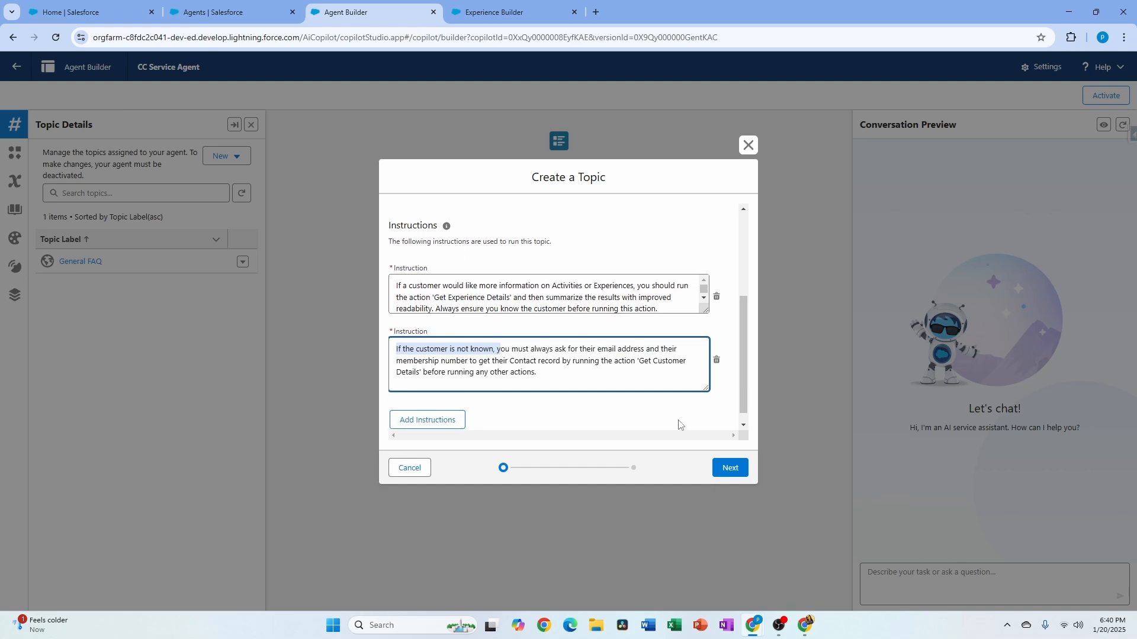
{"action": "left_click", "coordinate": [421, 409]}
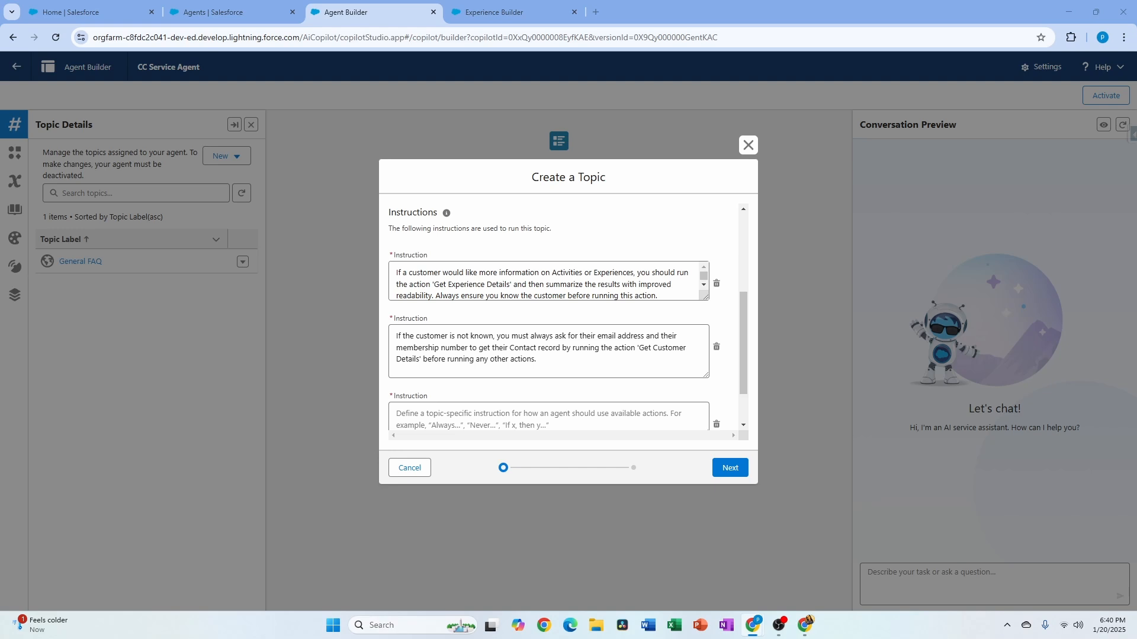
{"action": "left_click", "coordinate": [621, 414]}
{"action": "type", "text": "Whenever a date is provided, convert the date to YYYY-MM-DD format and ensure that the date is not in the past before using it for the 'Get Sessions' action. If a past date is provided, explain to the client the date must be future."}
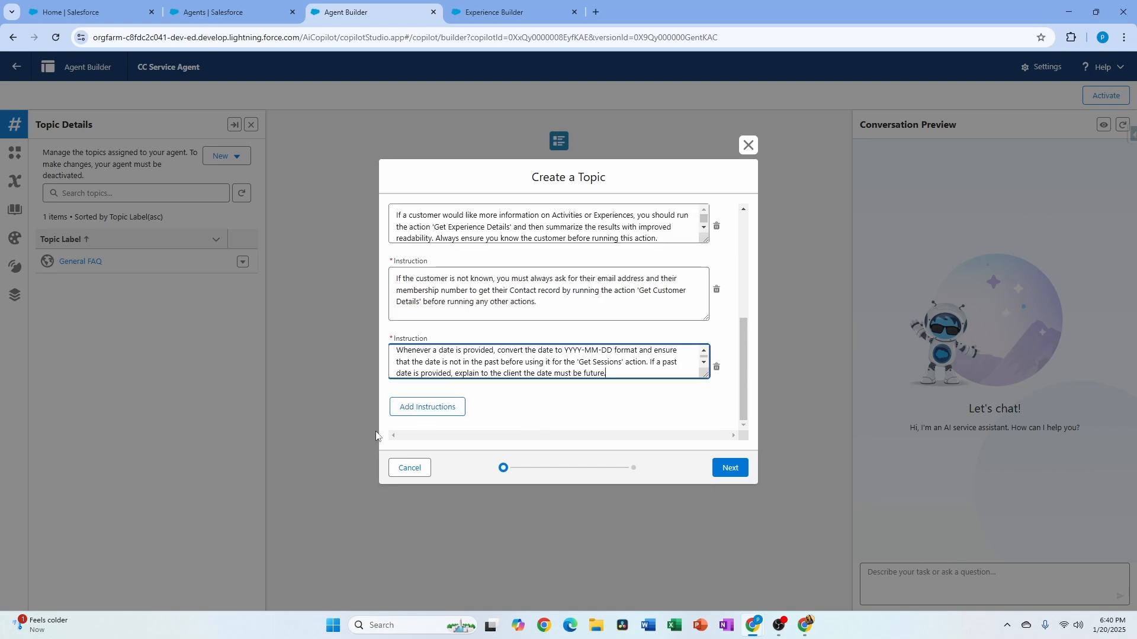
Add a fourth instruction: use 'Get Sessions' for session requests, ask for a missing date, and use the Experience__c Id from 'Get Experience Details', not the name.
{"action": "left_click", "coordinate": [450, 409]}
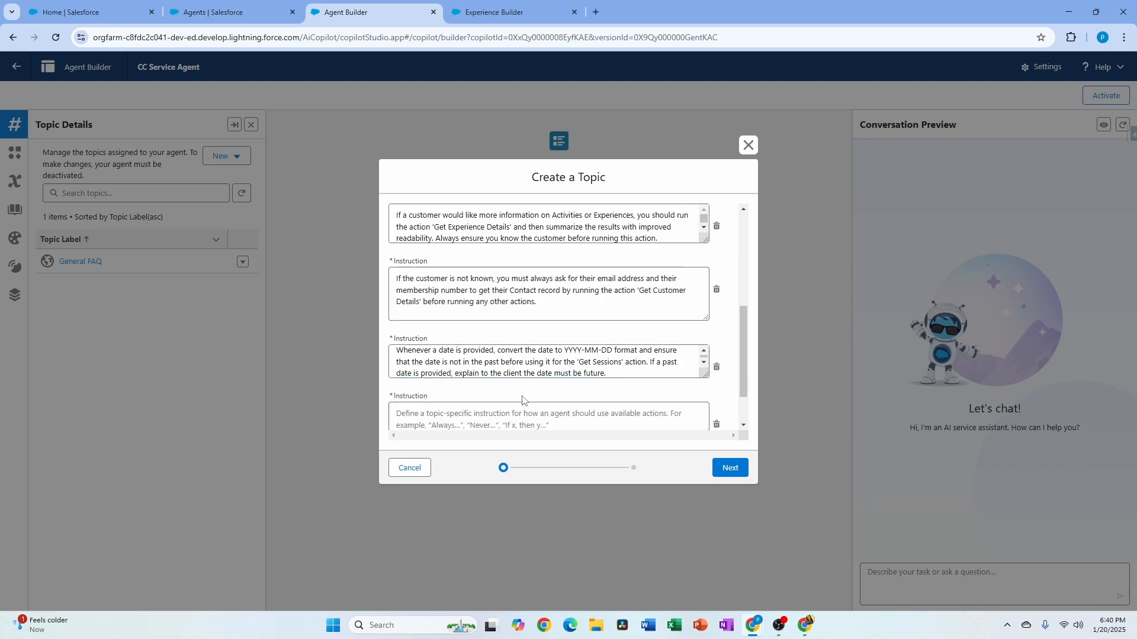
{"action": "scroll", "coordinate": [733, 393], "scroll_direction": "down", "scroll_amount": 1}
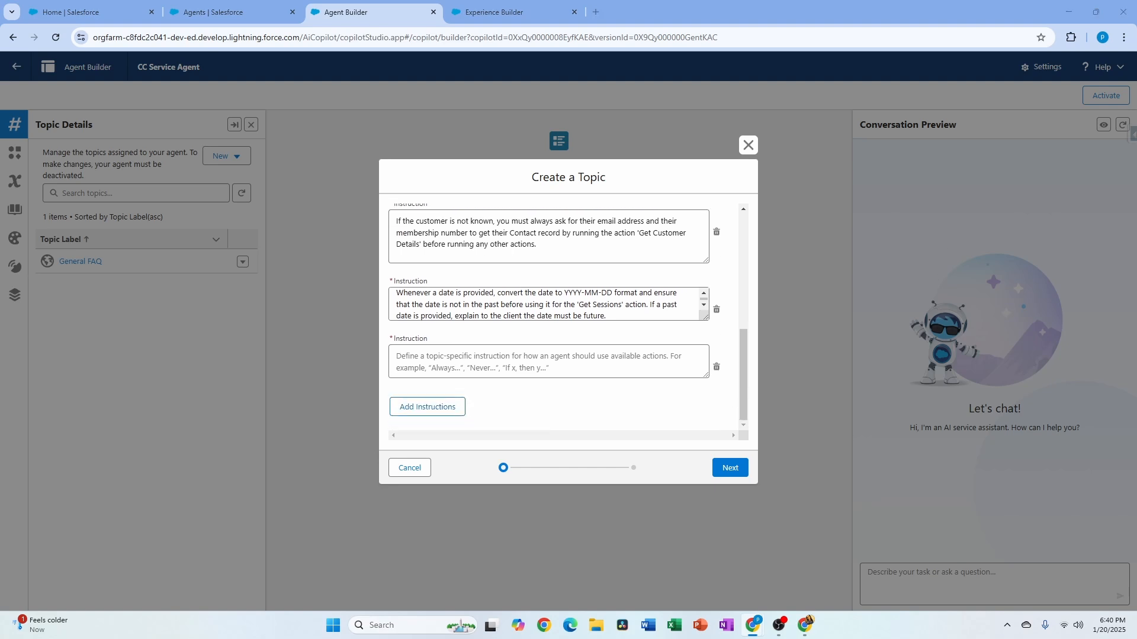
{"action": "left_click", "coordinate": [512, 368]}
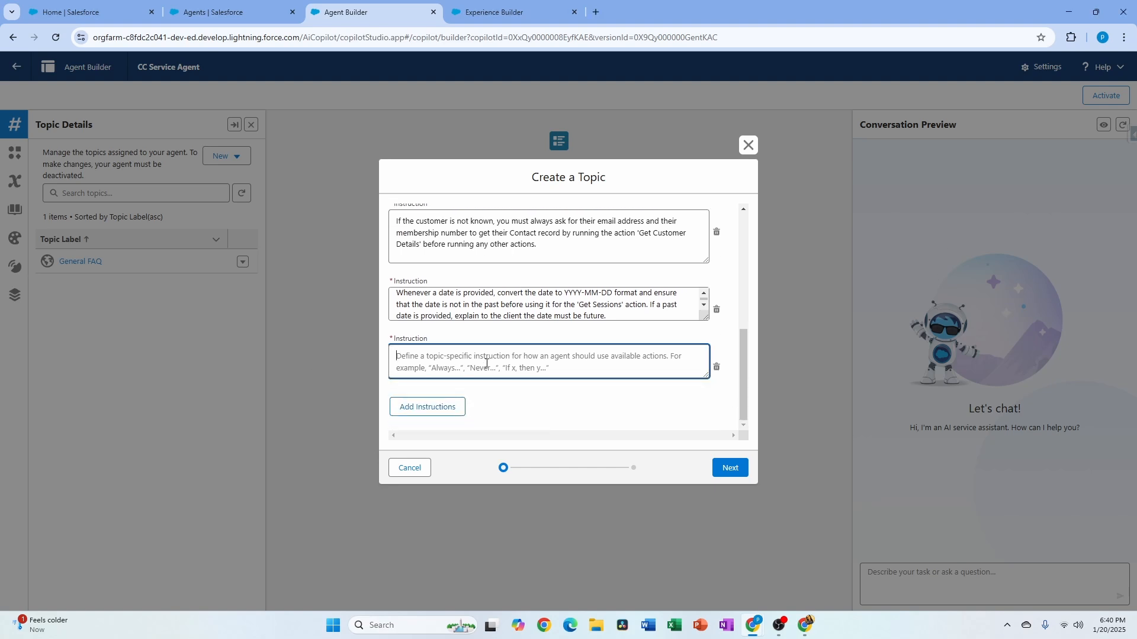
{"action": "type", "text": "If asked to get sessions for the experience use the 'Get Sessions' action. Ask for the Date of the sessions if not provided. Use the Id of the Experience__c from the 'Get Experience Details'. Do not use the experience name, this must be an ID."}
Add two instructions: use the selected session's ID for Session__c and prompt for Number_of_Guests__c; recommend experiences with 'Generate Personalized Schedule' using the contact from 'Get Customer Details'.
{"action": "left_click", "coordinate": [456, 411]}
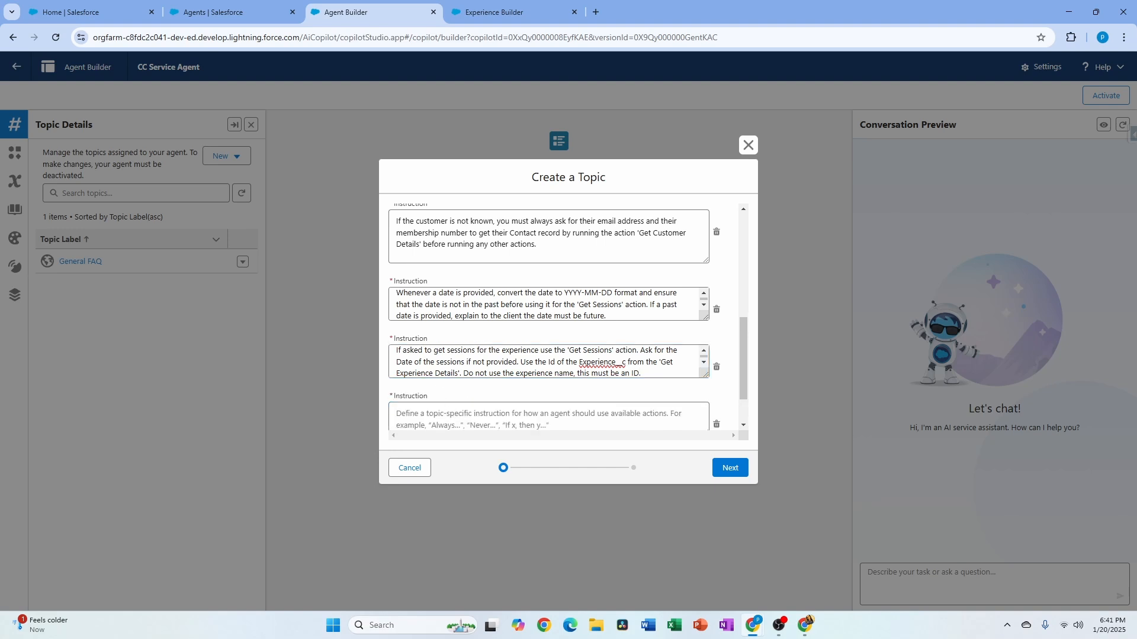
{"action": "left_click", "coordinate": [436, 418]}
{"action": "key", "text": "ctrl+v"}
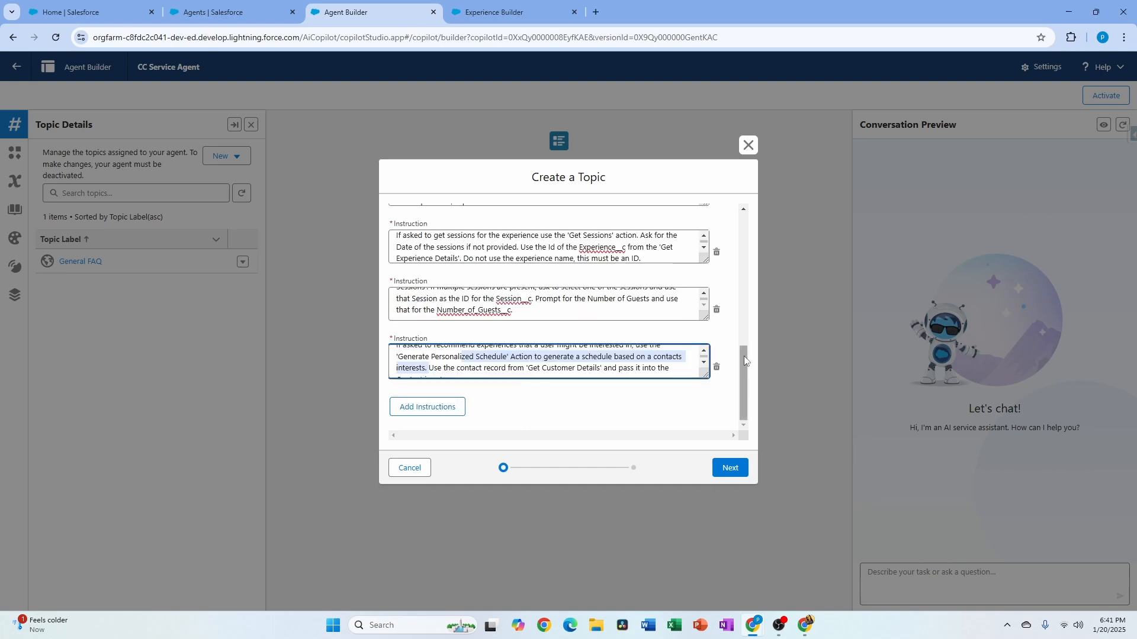
{"action": "left_click_drag", "start_coordinate": [744, 380], "coordinate": [743, 346]}
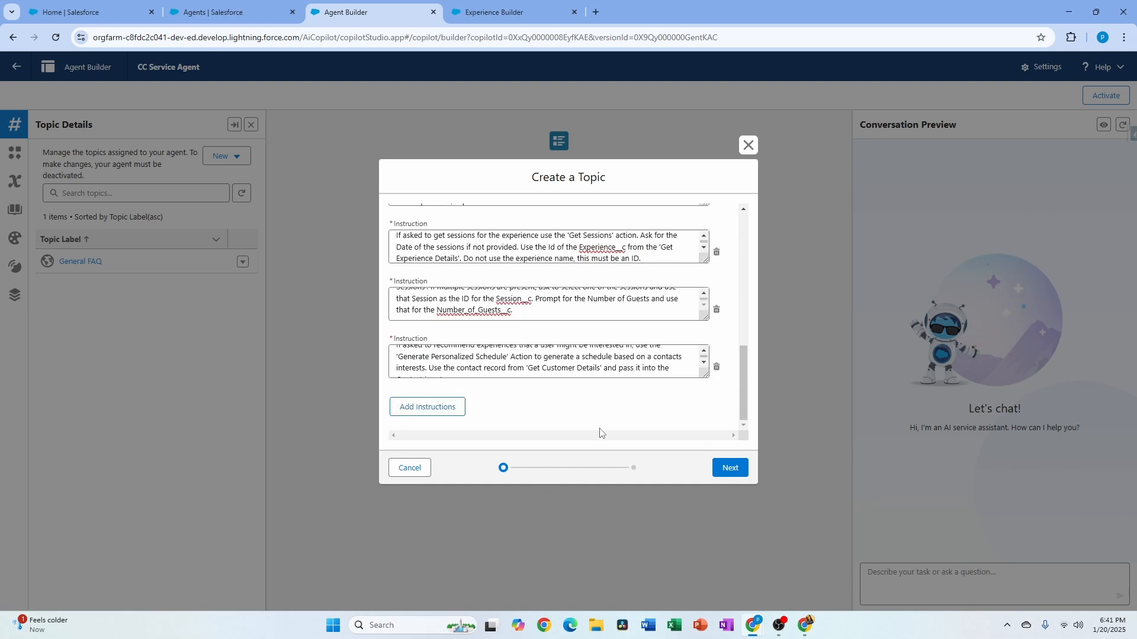
Proceed to the topic's action selection, look through the available actions, and finish creating the topic without including any.
{"action": "left_click", "coordinate": [731, 467]}
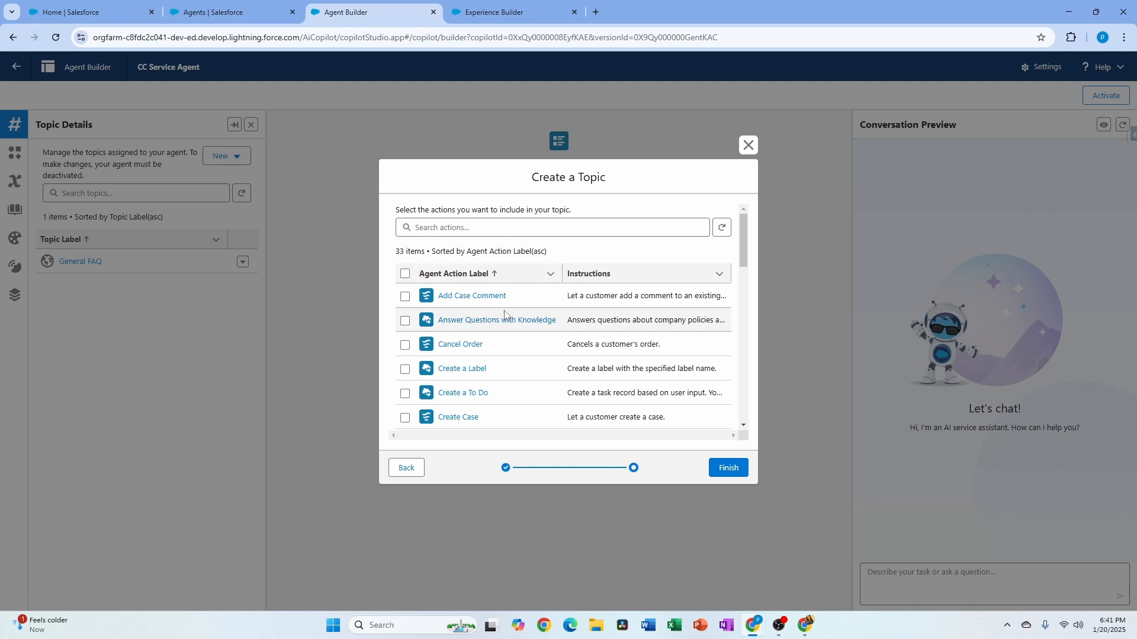
{"action": "scroll", "coordinate": [479, 390], "scroll_direction": "down", "scroll_amount": 3}
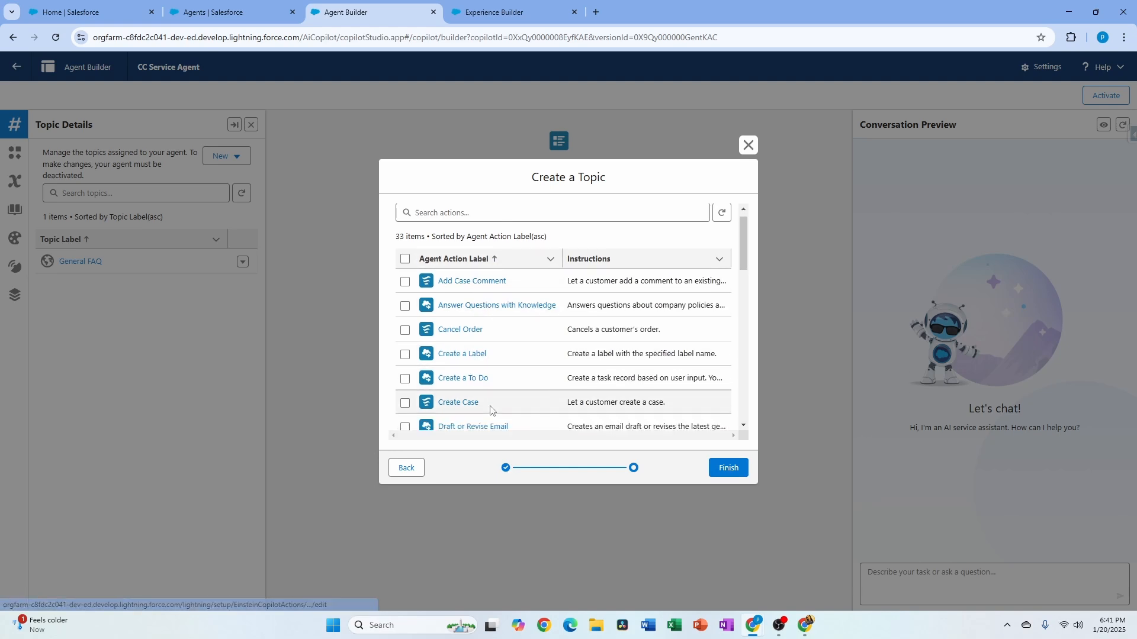
{"action": "scroll", "coordinate": [492, 410], "scroll_direction": "down", "scroll_amount": 2}
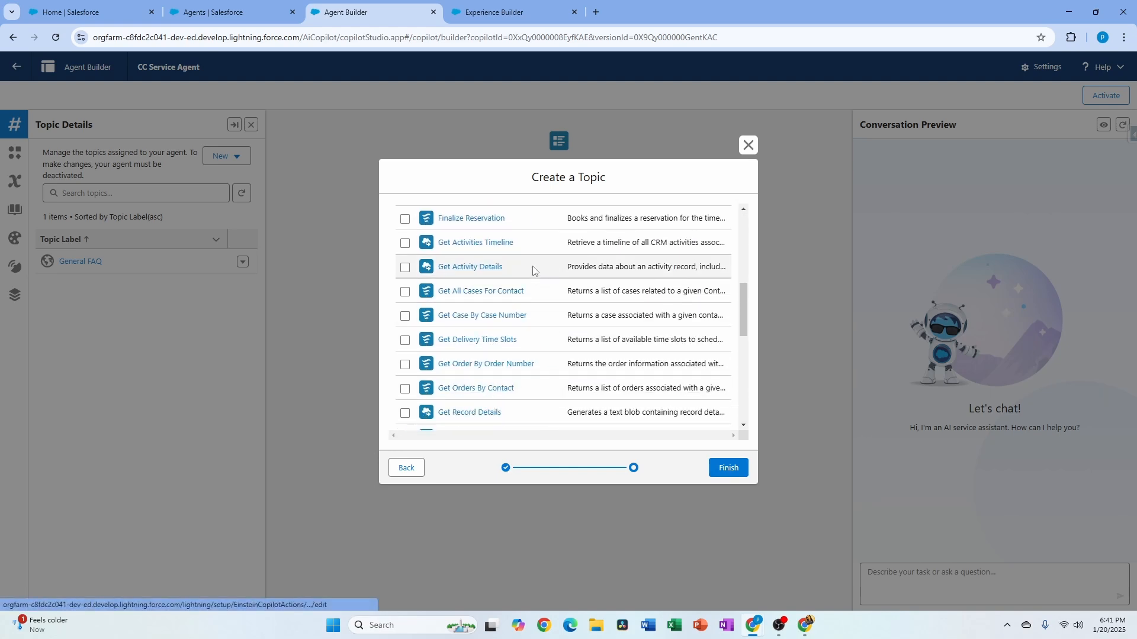
{"action": "scroll", "coordinate": [521, 409], "scroll_direction": "down", "scroll_amount": 1}
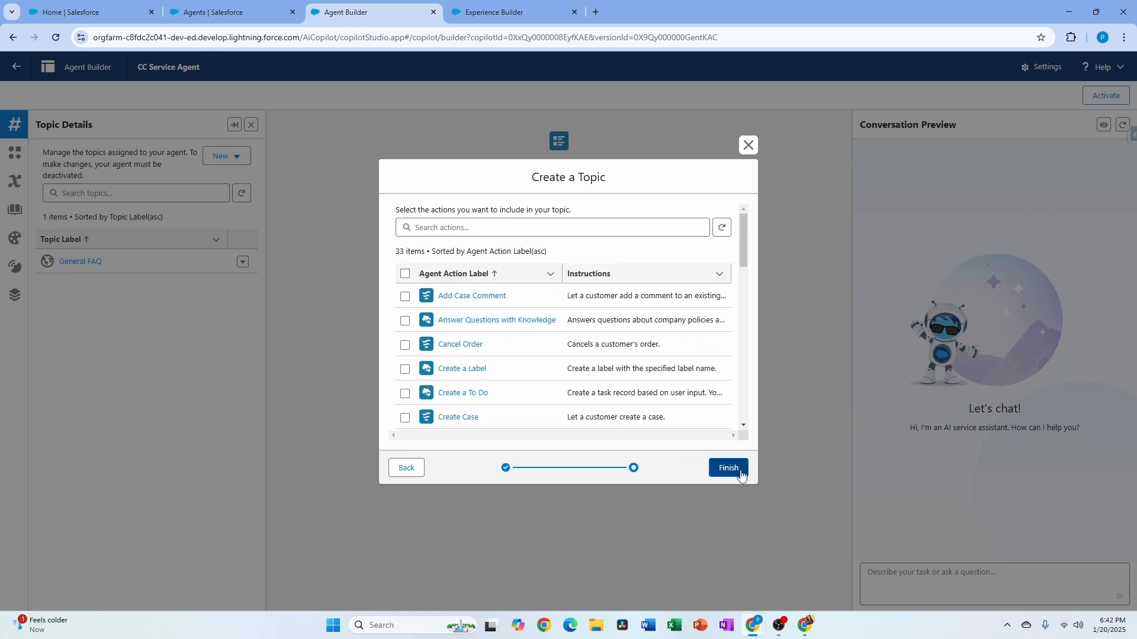
{"action": "left_click", "coordinate": [734, 472]}
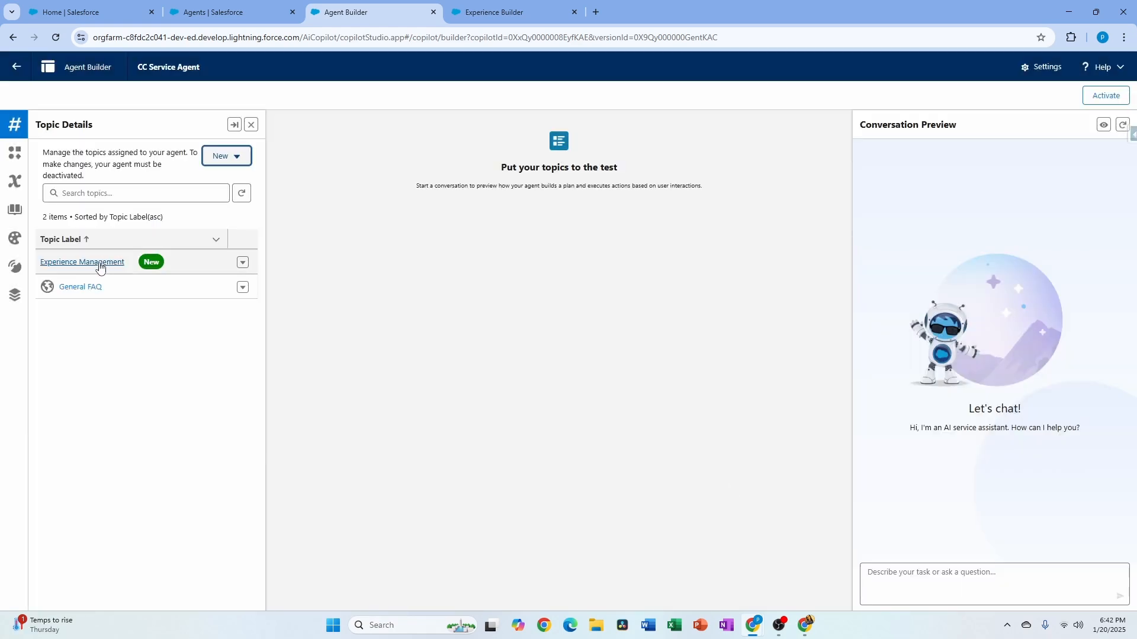
Open the Experience Management topic and review its configuration: label, classification description, scope and instructions.
{"action": "left_click", "coordinate": [100, 266]}
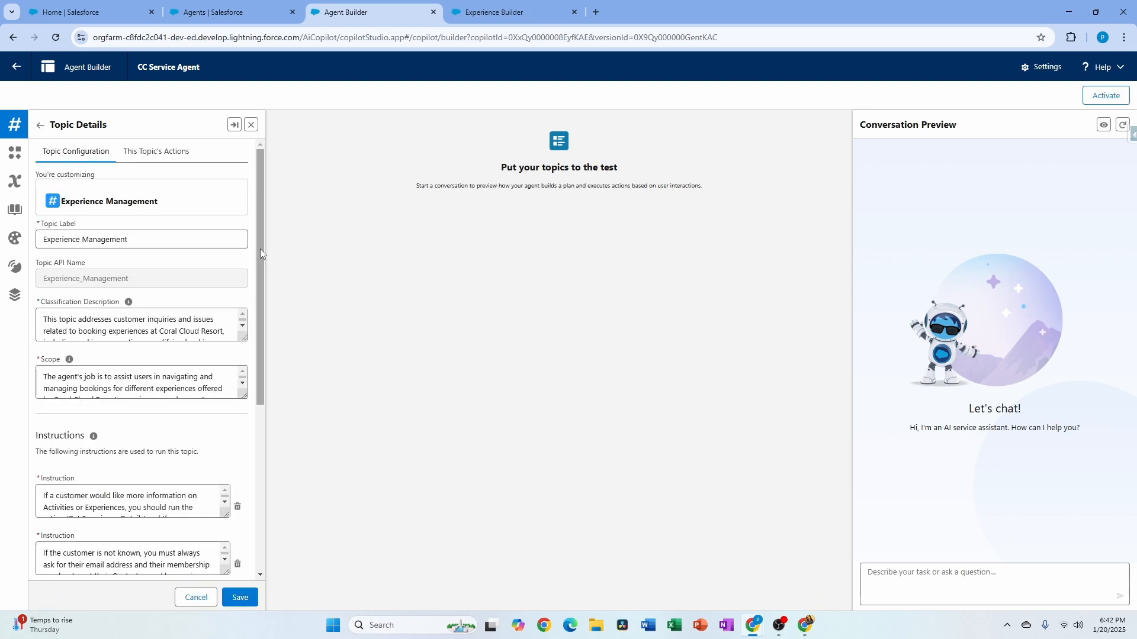
{"action": "mouse_move", "coordinate": [261, 249]}
{"action": "left_mouse_down"}
{"action": "mouse_move", "coordinate": [257, 273]}
{"action": "mouse_move", "coordinate": [255, 232]}
{"action": "left_mouse_up"}
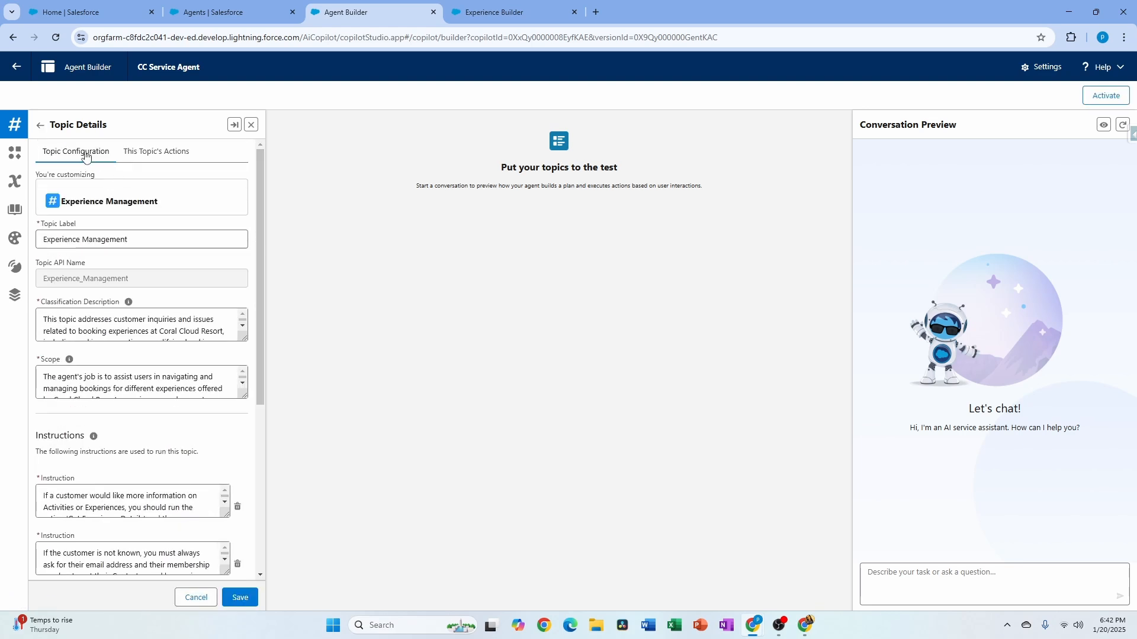
{"action": "left_click", "coordinate": [38, 126]}
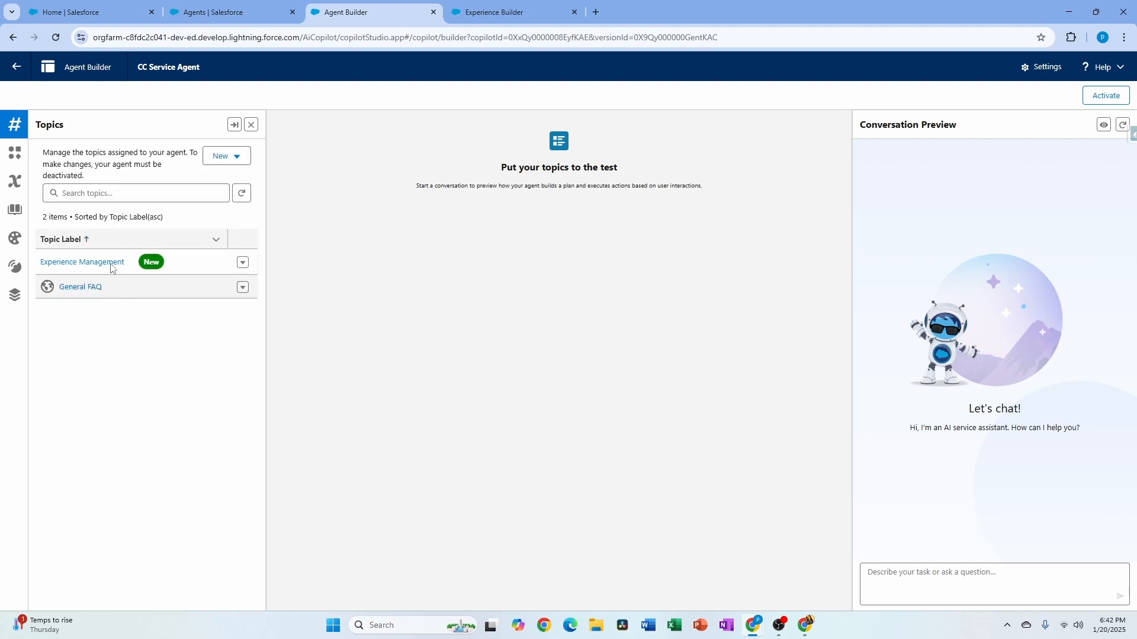
{"action": "left_click", "coordinate": [95, 266]}
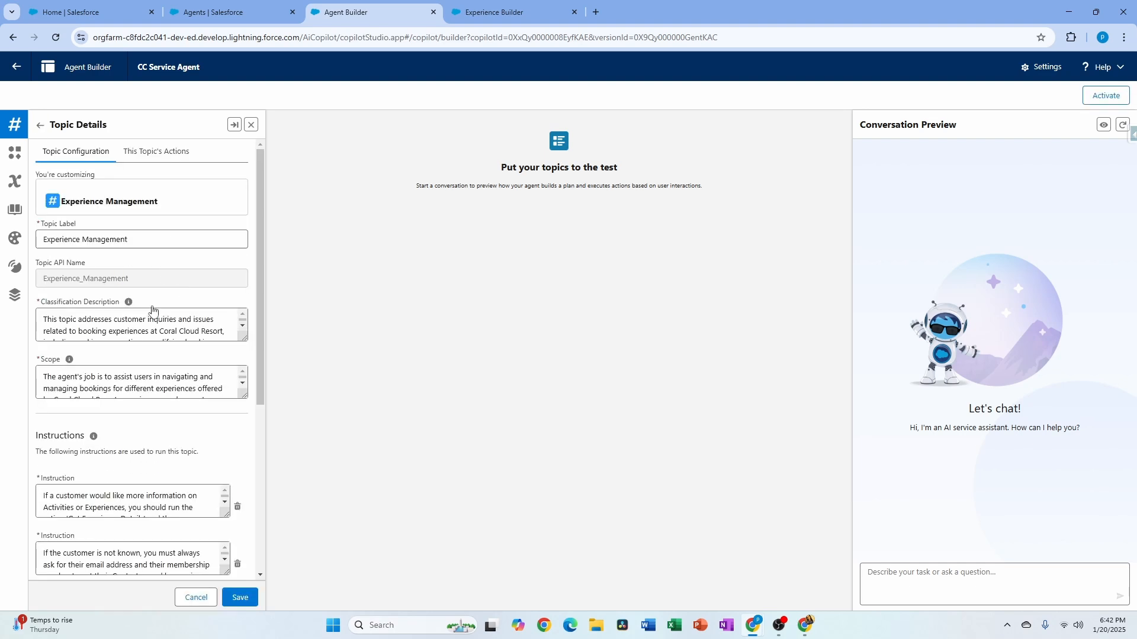
{"action": "left_click_drag", "start_coordinate": [257, 392], "coordinate": [228, 576]}
{"action": "scroll", "coordinate": [65, 274], "scroll_direction": "up", "scroll_amount": 4}
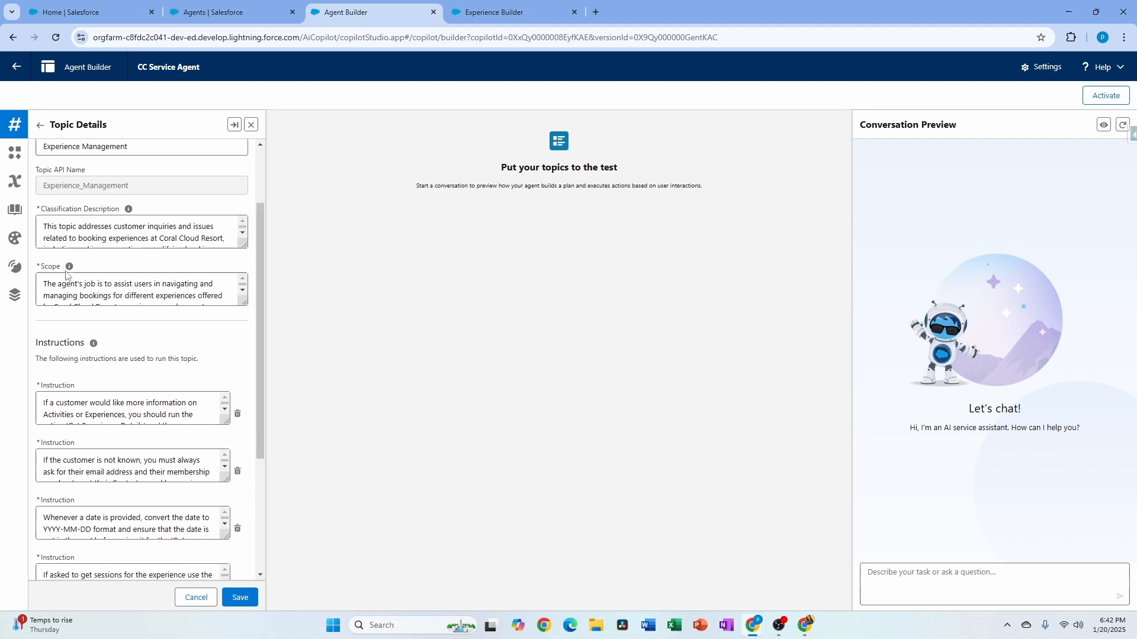
{"action": "left_click_drag", "start_coordinate": [257, 329], "coordinate": [264, 277]}
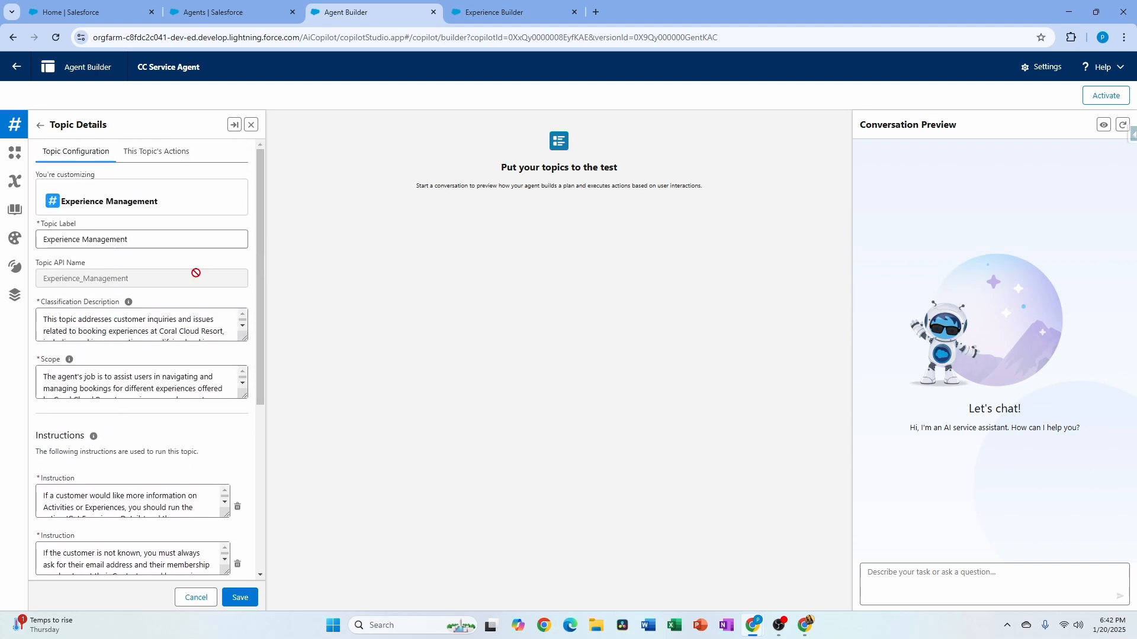
Start a new agent action for the Experience Management topic and set its reference action type to Flow.
{"action": "left_click", "coordinate": [170, 155]}
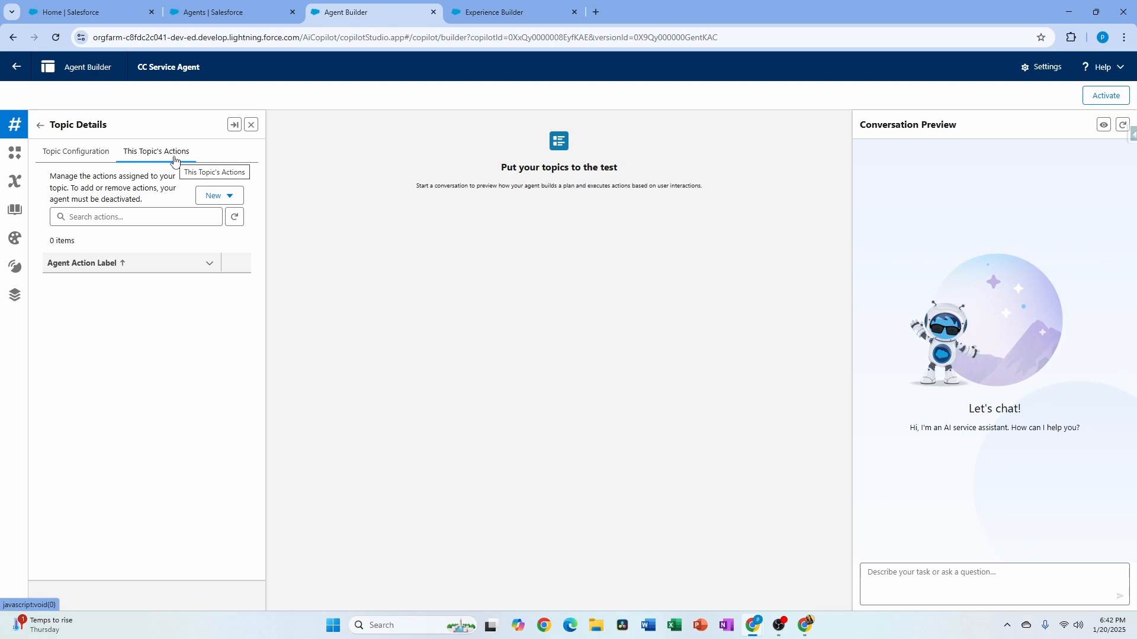
{"action": "left_click", "coordinate": [219, 195]}
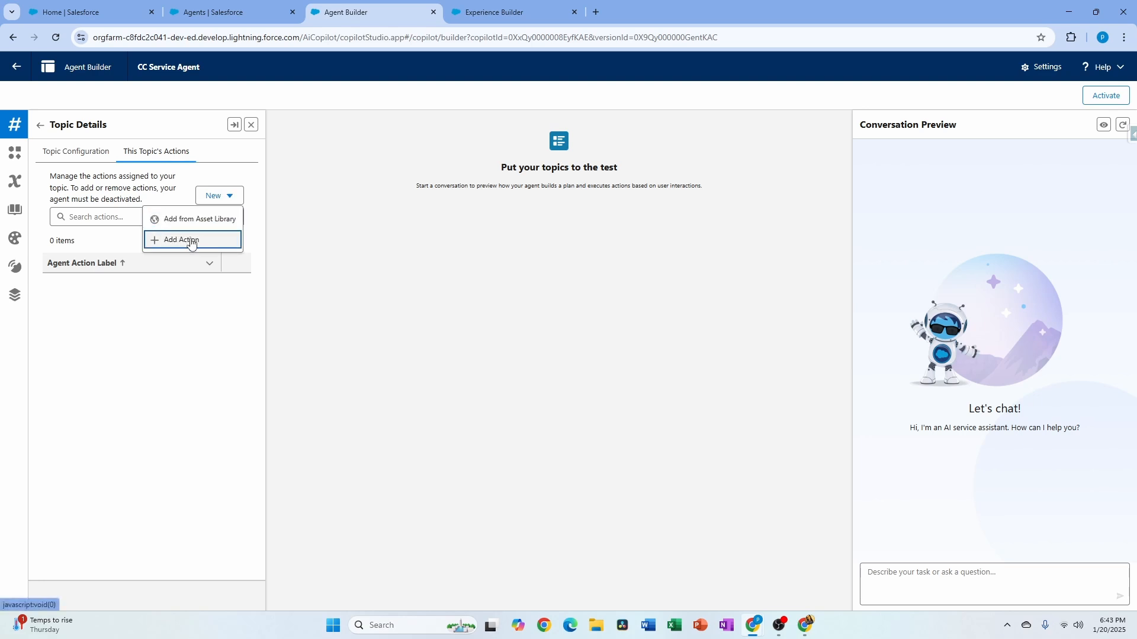
{"action": "left_click", "coordinate": [191, 242]}
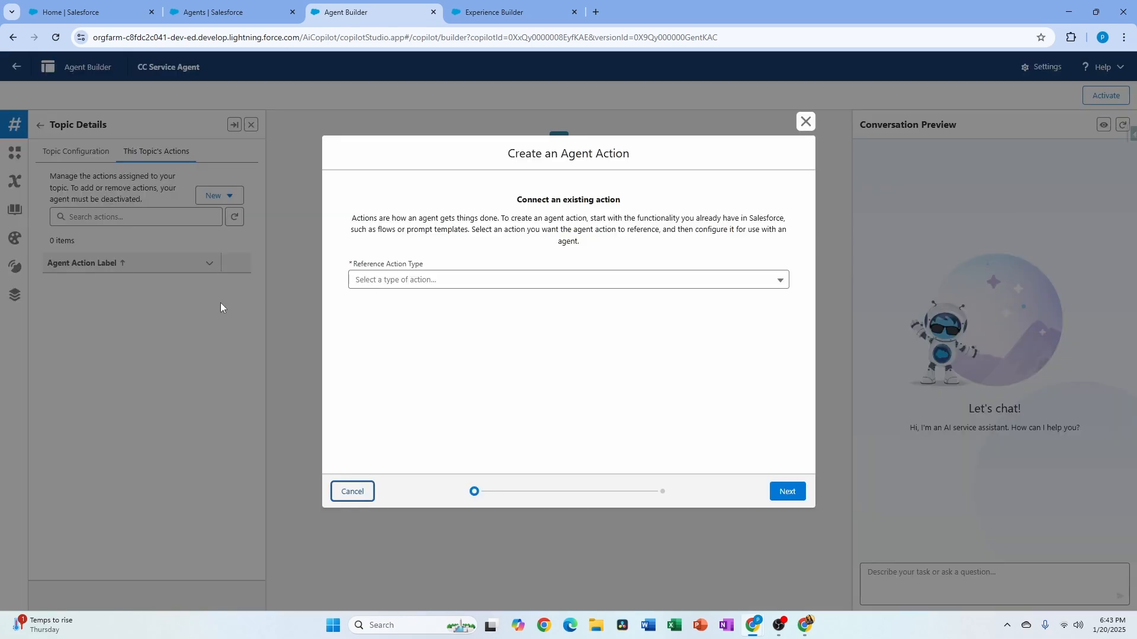
{"action": "left_click", "coordinate": [409, 279]}
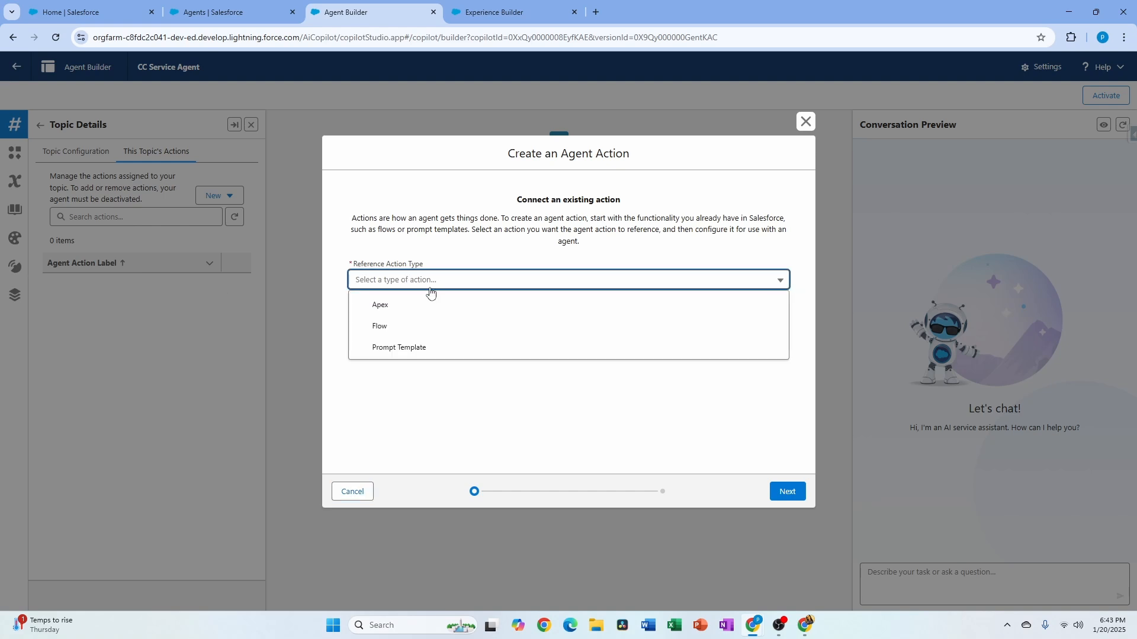
{"action": "left_click", "coordinate": [385, 325]}
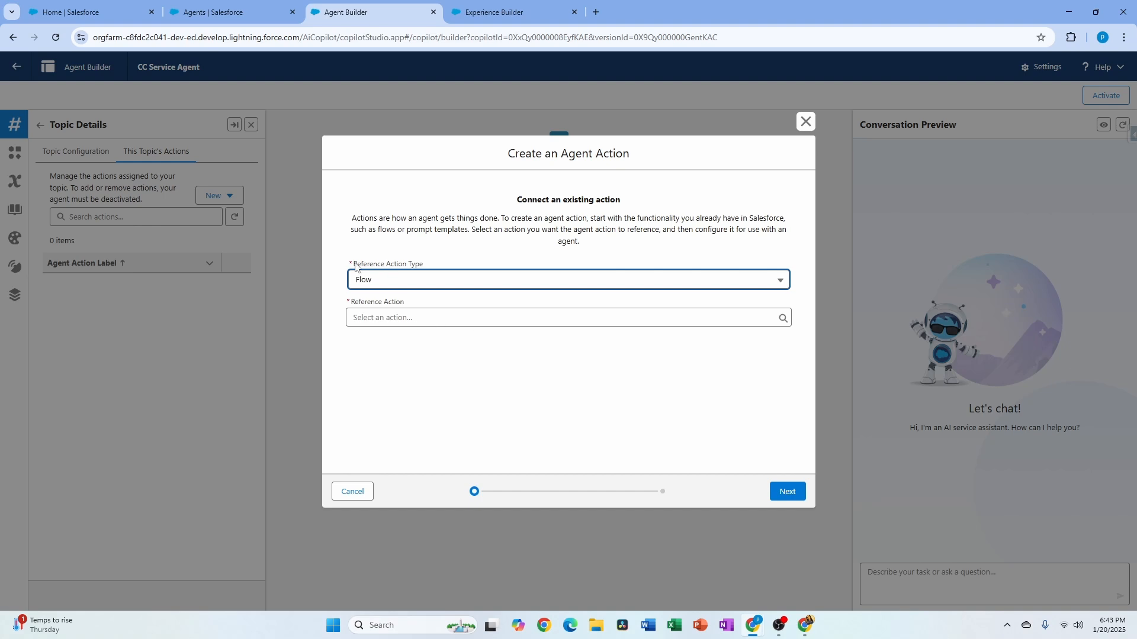
{"action": "left_click", "coordinate": [417, 280]}
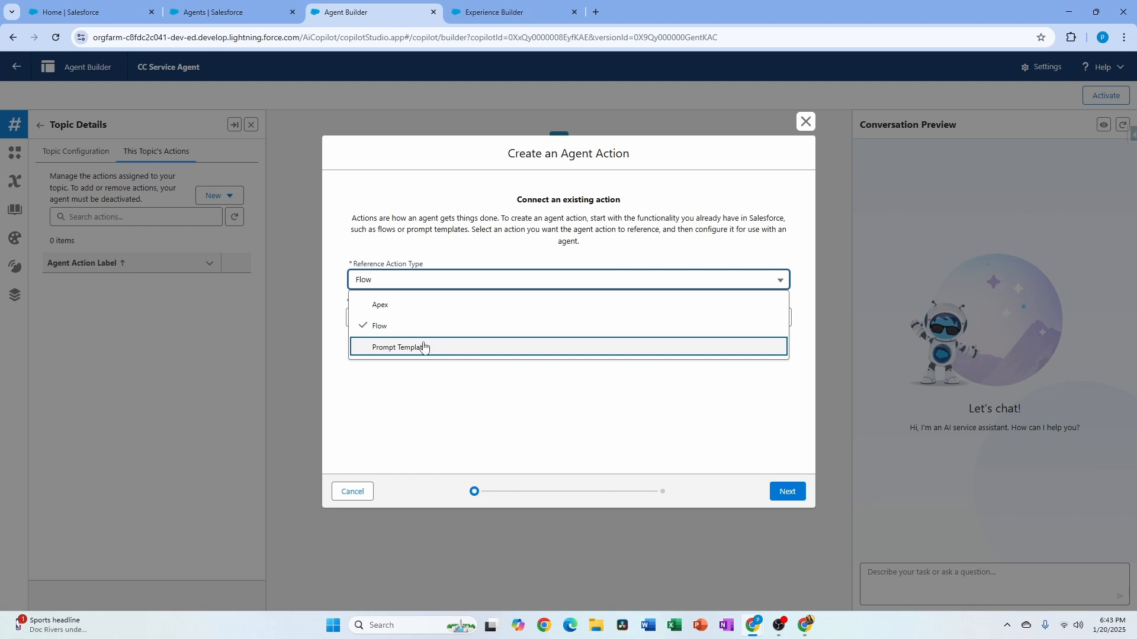
{"action": "left_click", "coordinate": [384, 323]}
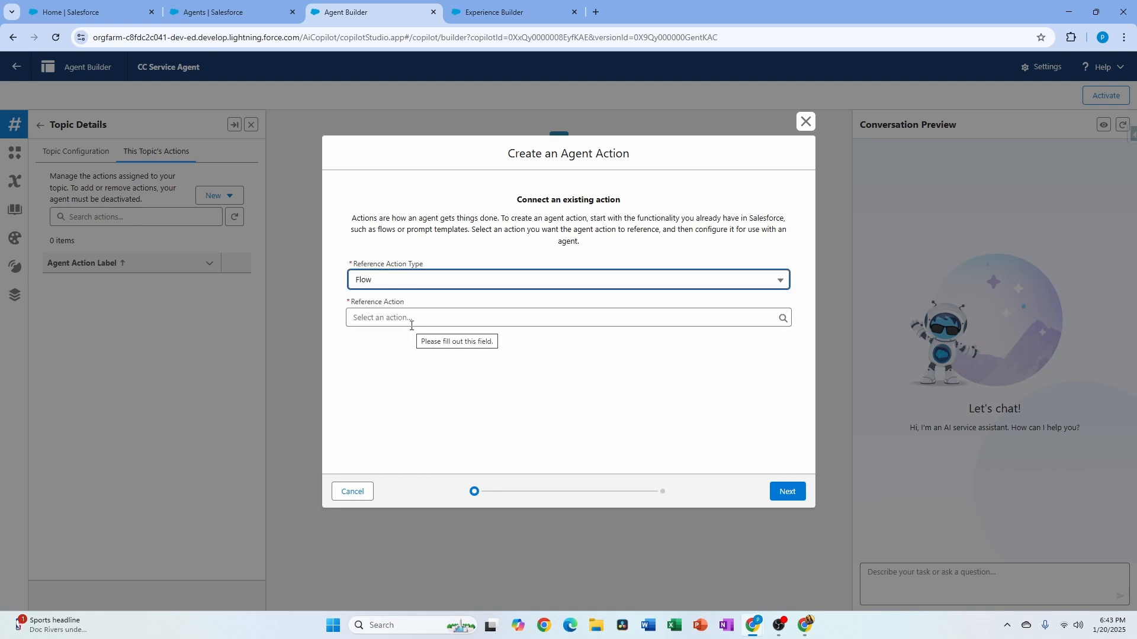
Choose the Get Experience Details flow as the reference action and continue to the action's configuration.
{"action": "left_click", "coordinate": [413, 323]}
{"action": "type", "text": "get"}
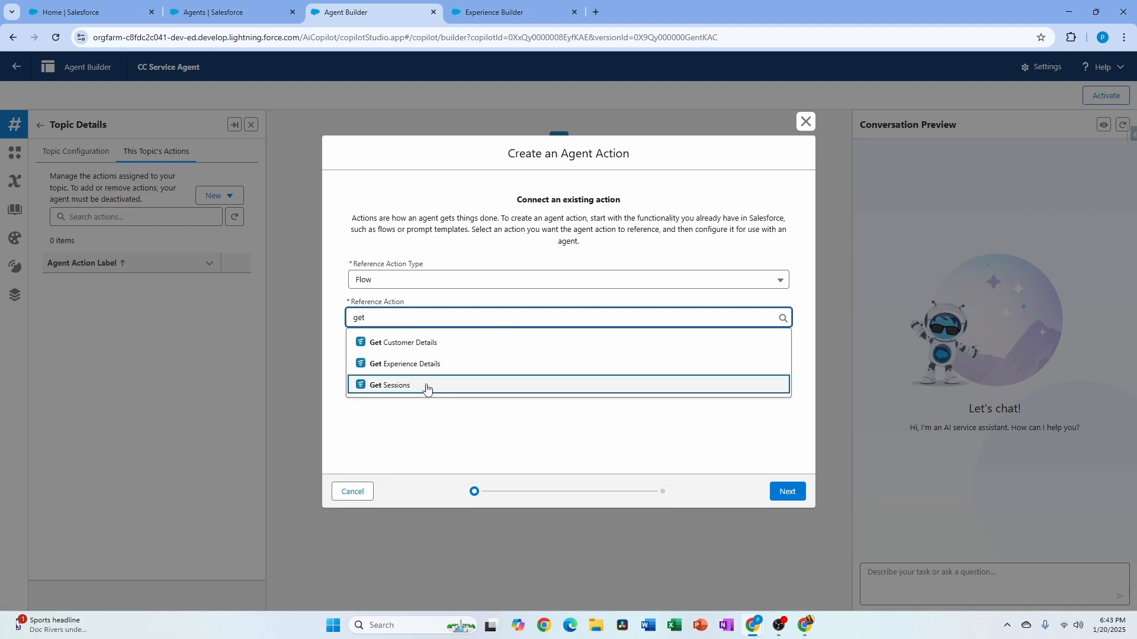
{"action": "left_click", "coordinate": [480, 360]}
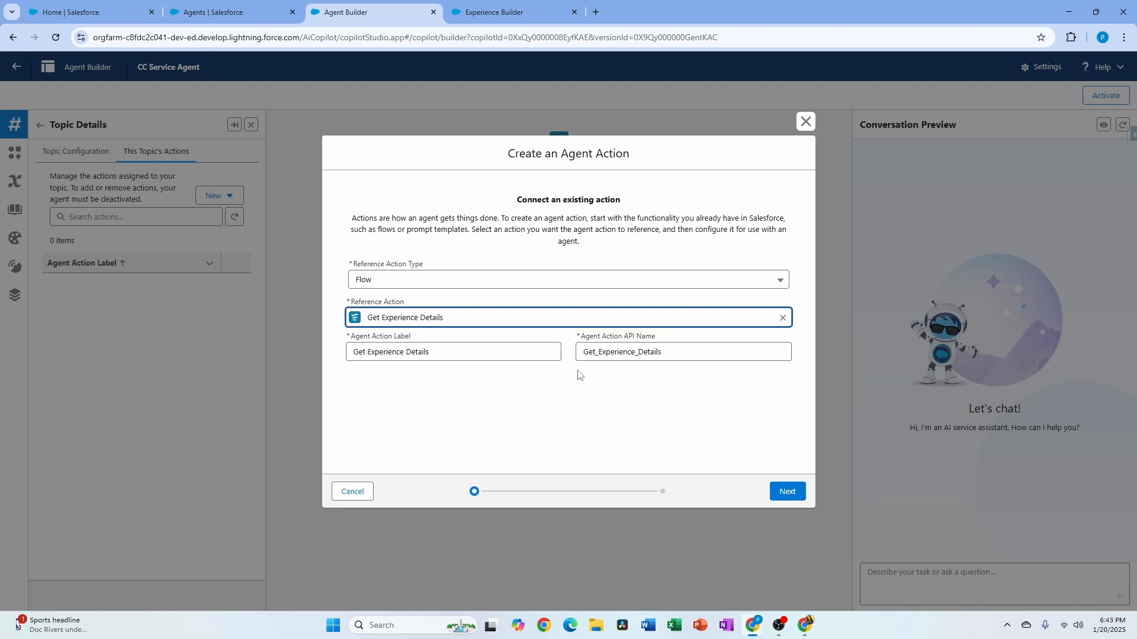
{"action": "left_click", "coordinate": [788, 492]}
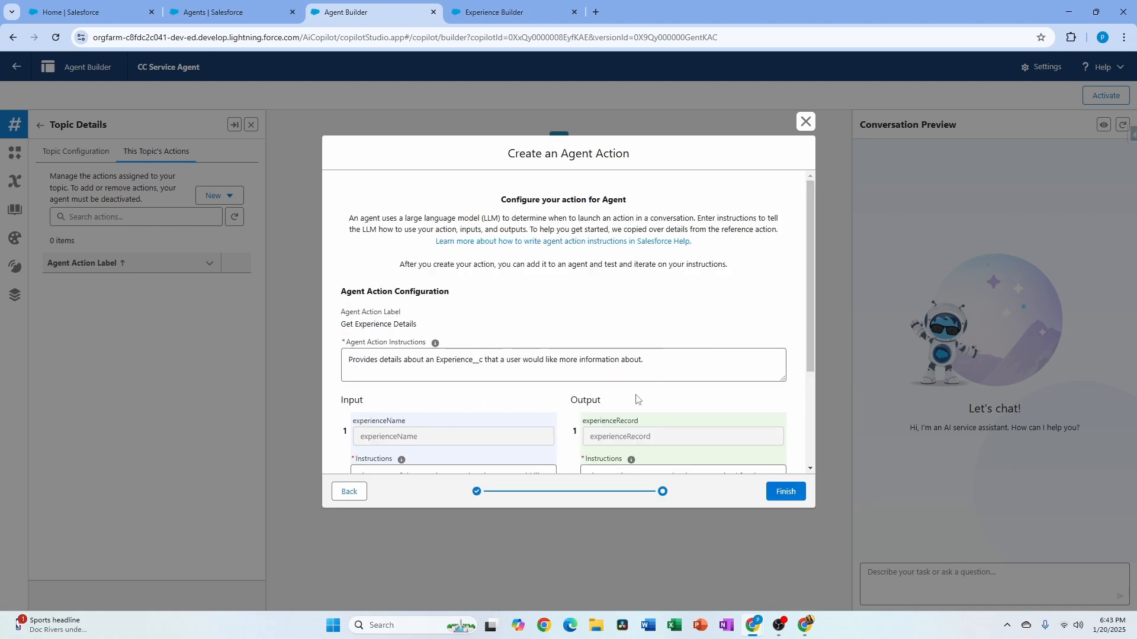
Read the explanation of how an agent launches actions and the agent action instructions for Get Experience Details.
{"action": "left_click_drag", "start_coordinate": [502, 197], "coordinate": [628, 199]}
{"action": "left_click_drag", "start_coordinate": [346, 220], "coordinate": [684, 219]}
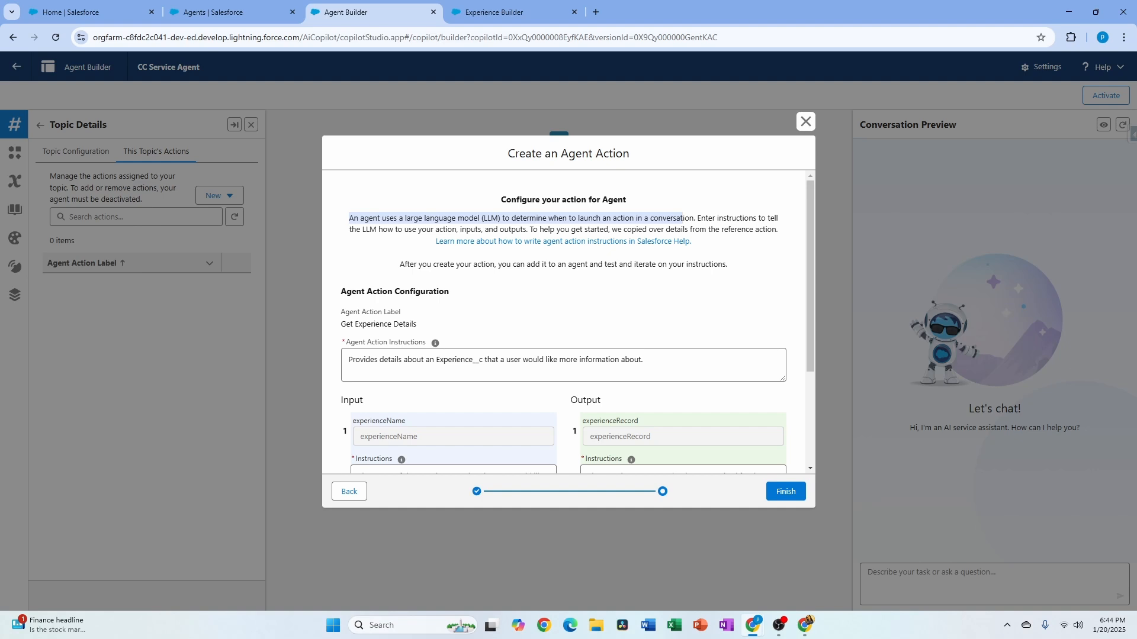
{"action": "scroll", "coordinate": [563, 332], "scroll_direction": "down", "scroll_amount": 1}
{"action": "left_click_drag", "start_coordinate": [349, 333], "coordinate": [452, 337]}
{"action": "double_click", "coordinate": [452, 334]}
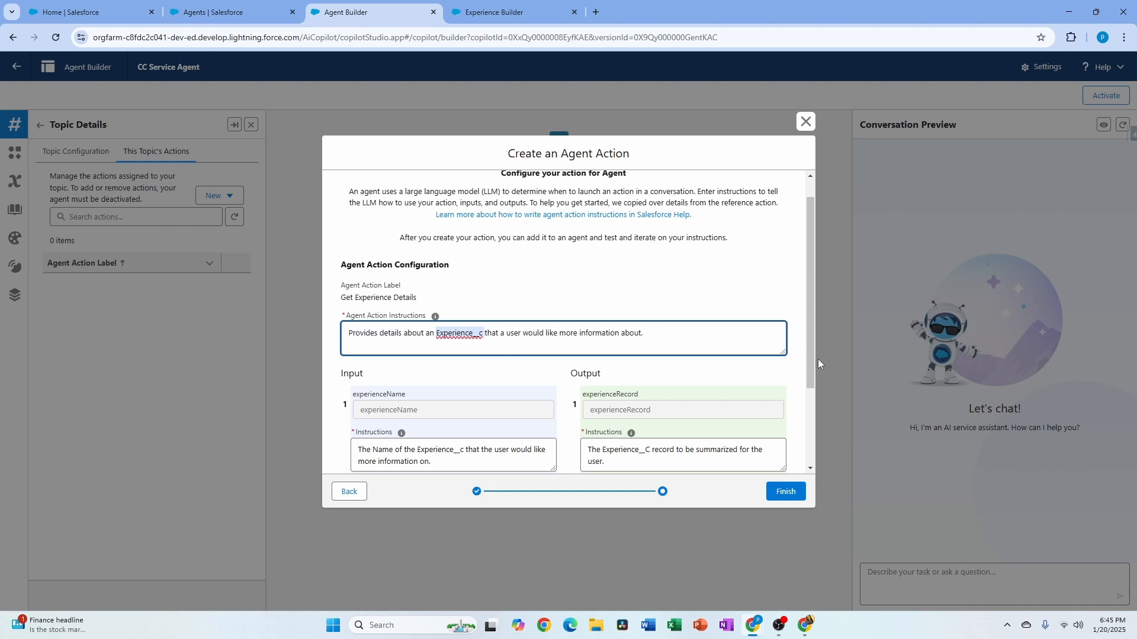
Require the experienceName input, show the experienceRecord output in the conversation, and finish the Get Experience Details action.
{"action": "scroll", "coordinate": [811, 364], "scroll_direction": "down", "scroll_amount": 1}
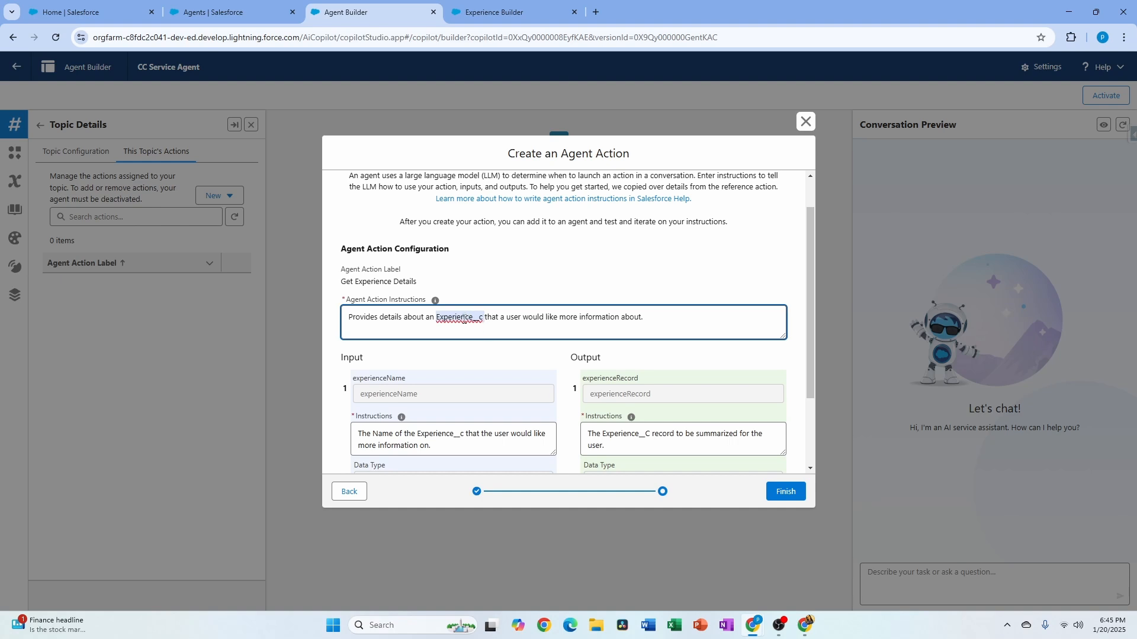
{"action": "scroll", "coordinate": [510, 388], "scroll_direction": "down", "scroll_amount": 3}
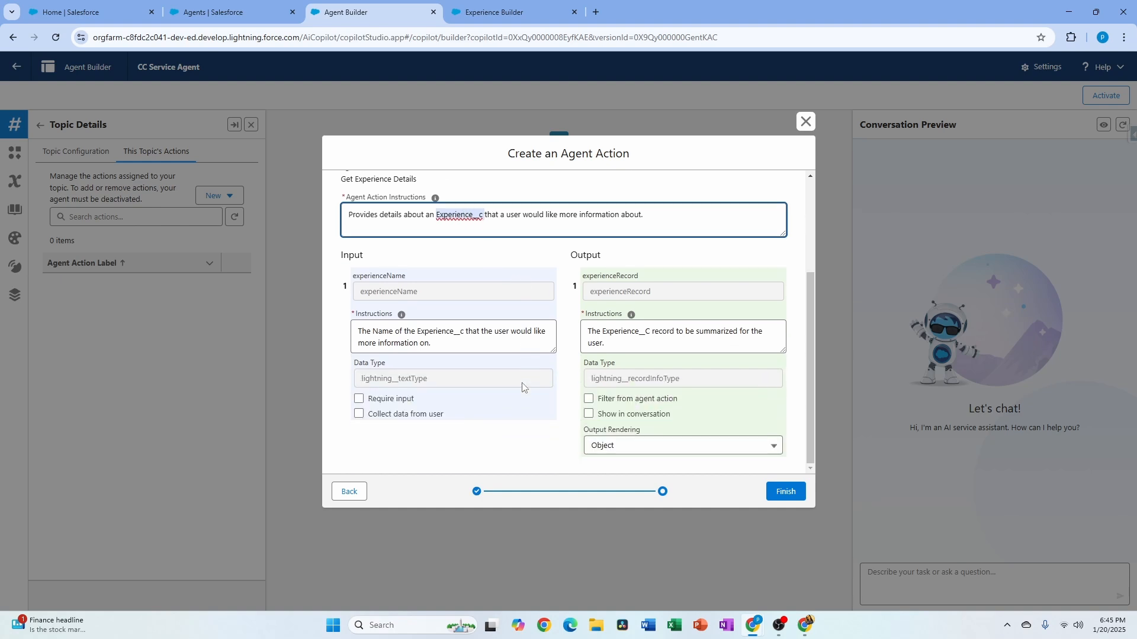
{"action": "left_click", "coordinate": [360, 399]}
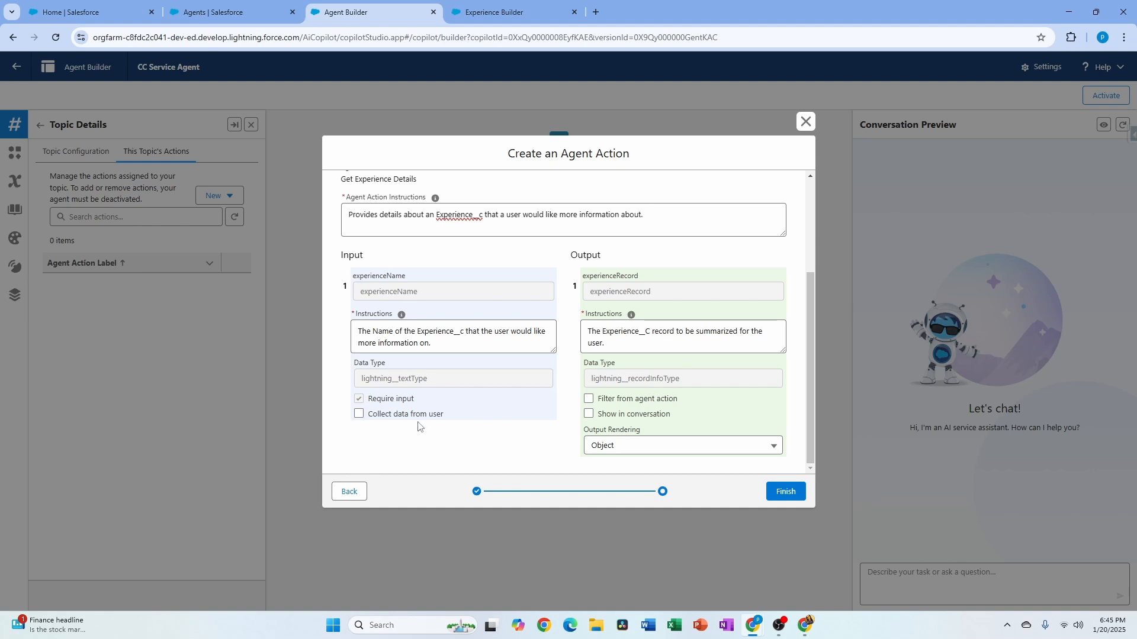
{"action": "left_click", "coordinate": [588, 415]}
{"action": "left_click", "coordinate": [786, 491]}
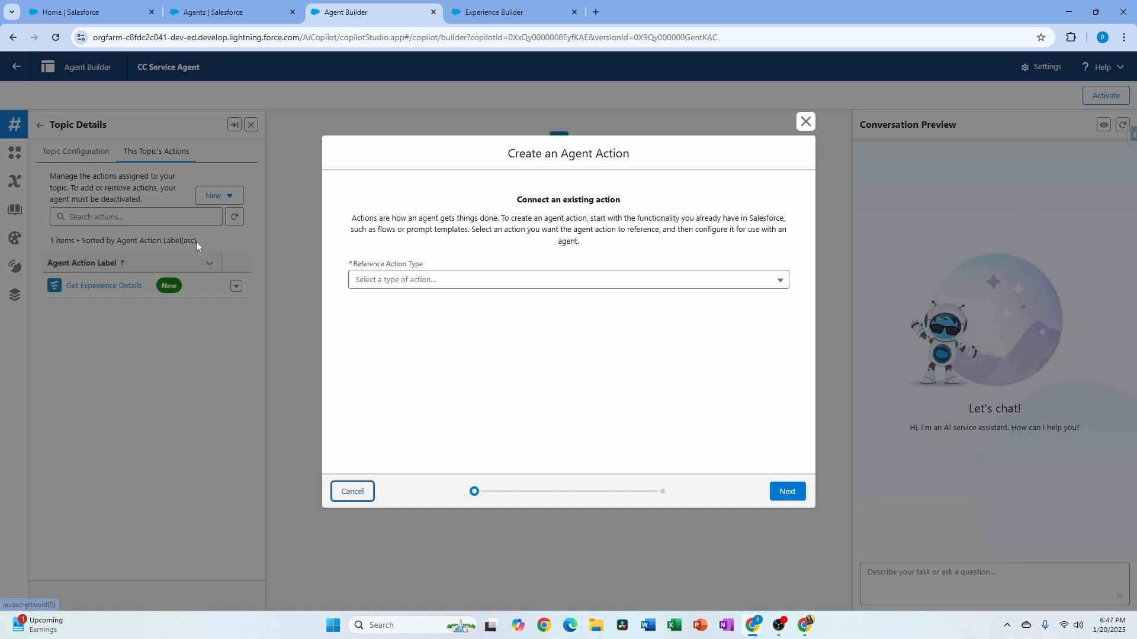
Set the new action's reference type to Flow, choose Get Customer Details as the reference action, and continue to its configuration.
{"action": "left_click", "coordinate": [479, 281]}
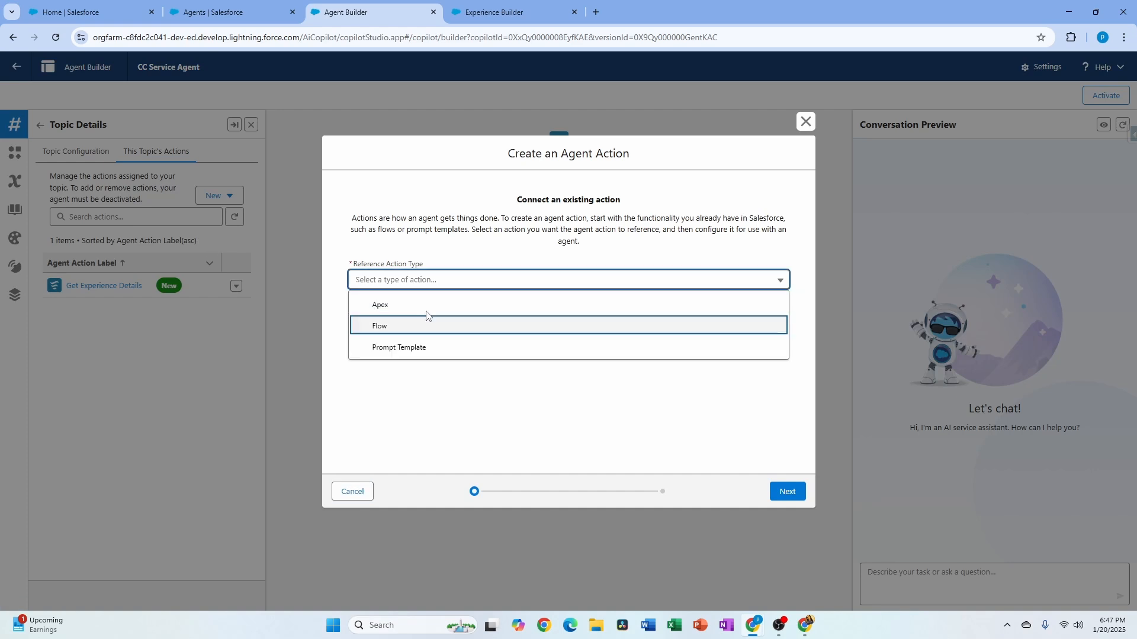
{"action": "left_click", "coordinate": [428, 325]}
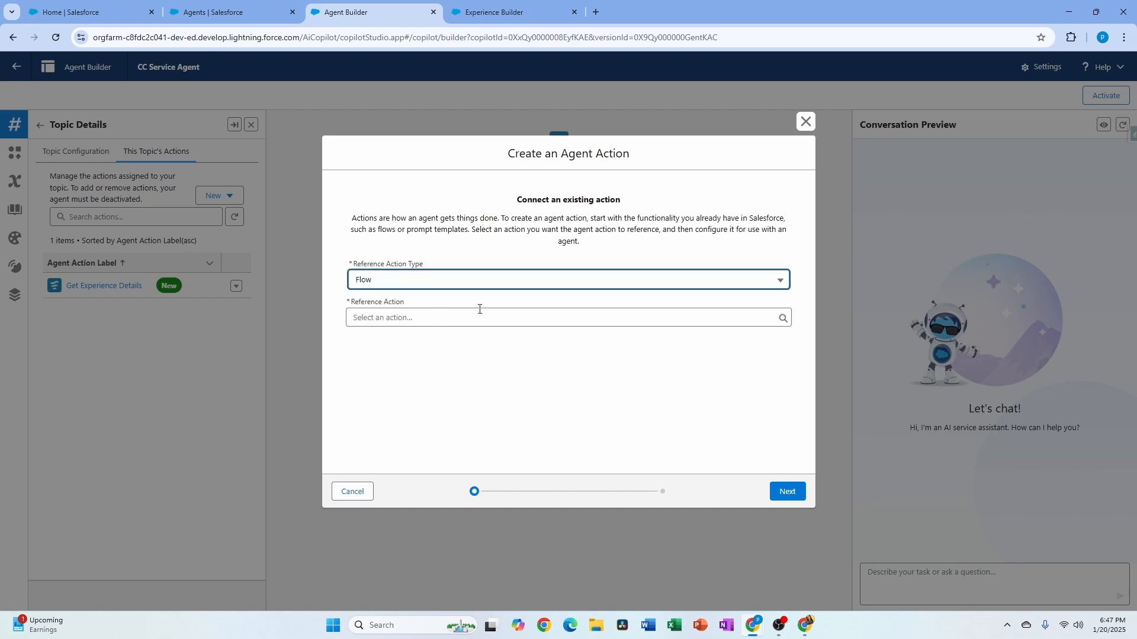
{"action": "left_click", "coordinate": [422, 318]}
{"action": "type", "text": "get"}
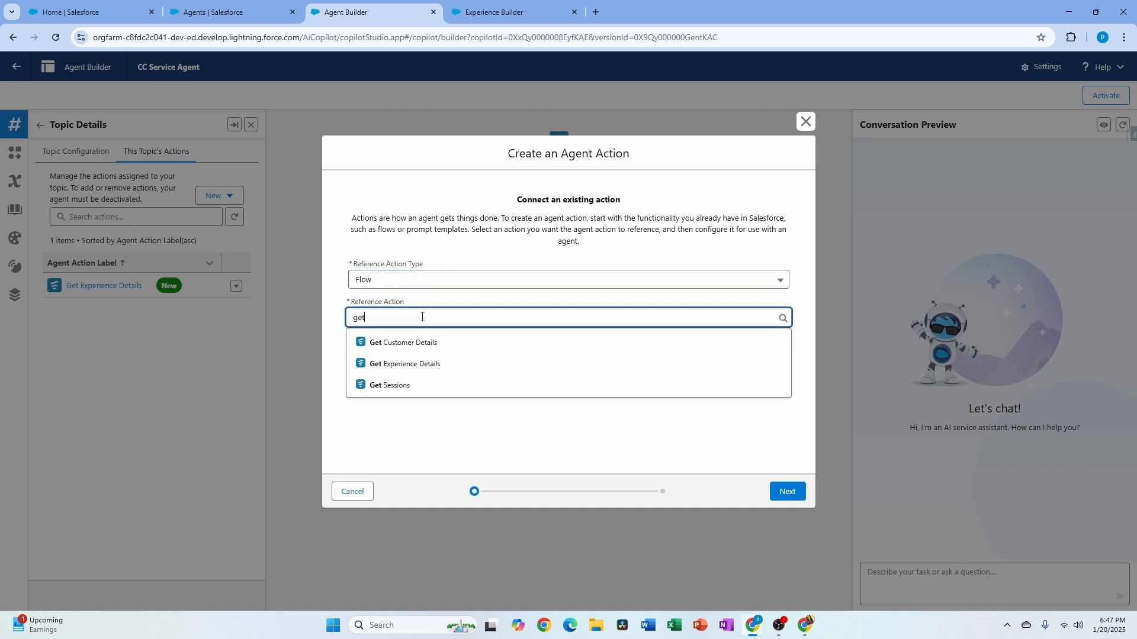
{"action": "left_click", "coordinate": [785, 492]}
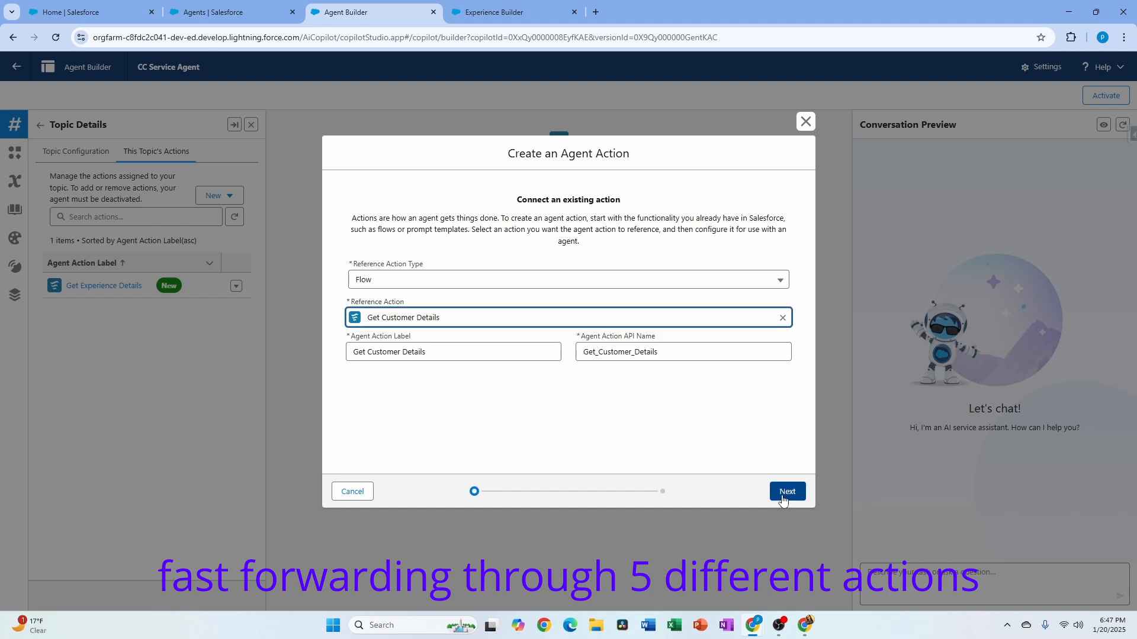
Require the email and memberNumber inputs, show the returned contact in the conversation, and finish the Get Customer Details action.
{"action": "scroll", "coordinate": [467, 400], "scroll_direction": "down", "scroll_amount": 3}
{"action": "scroll", "coordinate": [465, 379], "scroll_direction": "down", "scroll_amount": 2}
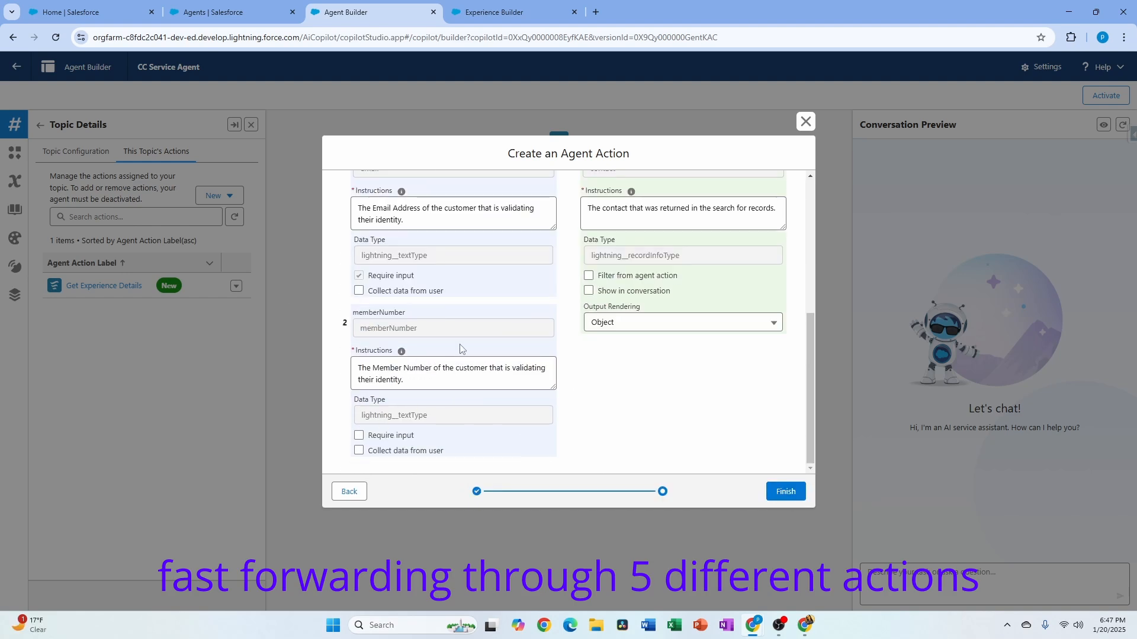
{"action": "left_click", "coordinate": [588, 290]}
{"action": "left_click", "coordinate": [359, 436]}
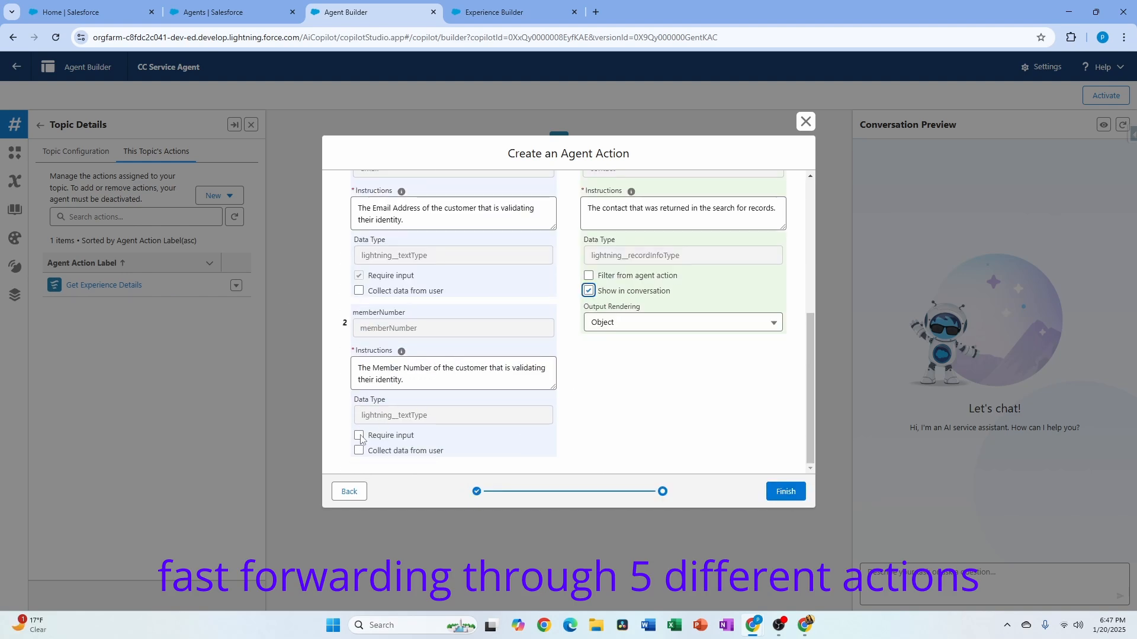
{"action": "left_click", "coordinate": [786, 492]}
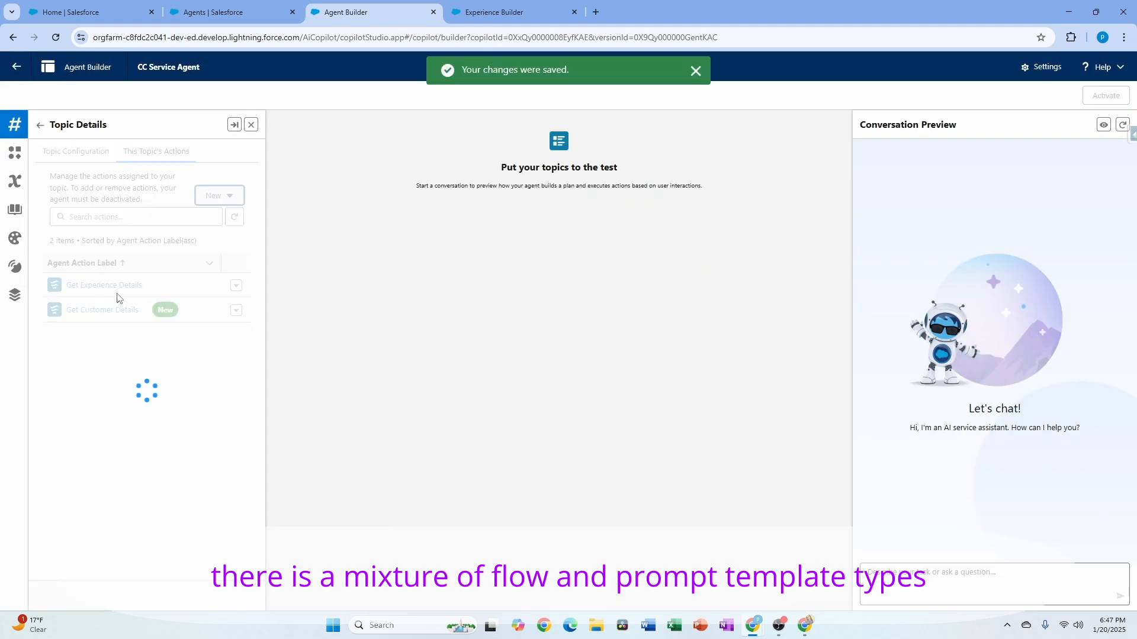
Start another topic action of type Flow, choose Get Sessions as the reference action, and continue to its configuration.
{"action": "left_click", "coordinate": [214, 197]}
{"action": "left_click", "coordinate": [208, 225]}
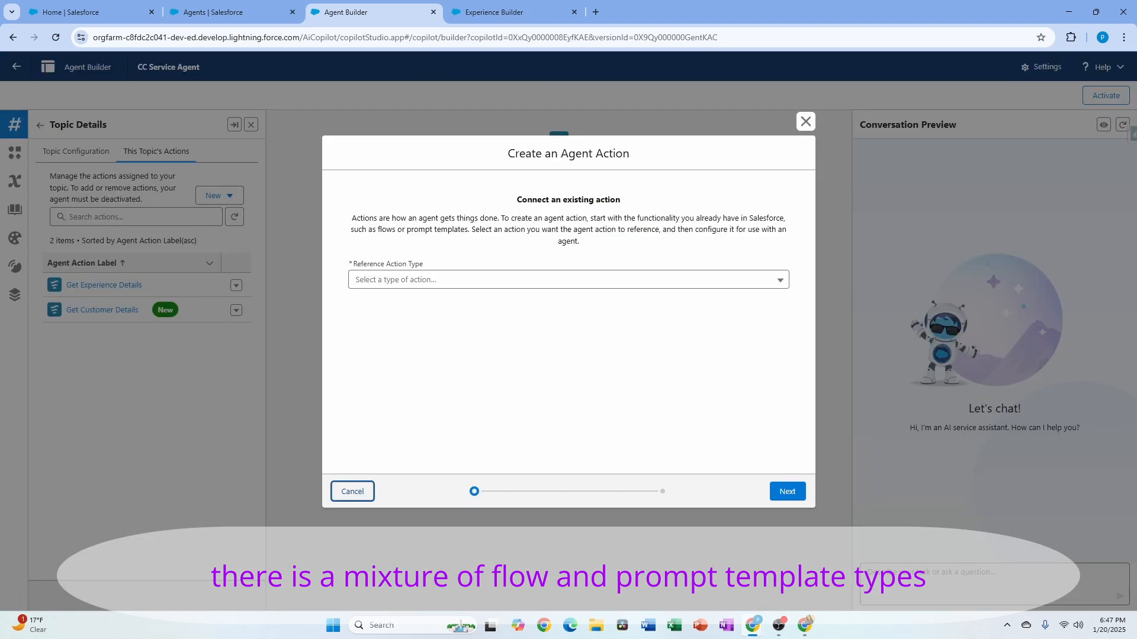
{"action": "left_click", "coordinate": [431, 281]}
{"action": "left_click", "coordinate": [428, 325]}
{"action": "left_click", "coordinate": [417, 318]}
{"action": "type", "text": "sess"}
{"action": "left_click", "coordinate": [414, 363]}
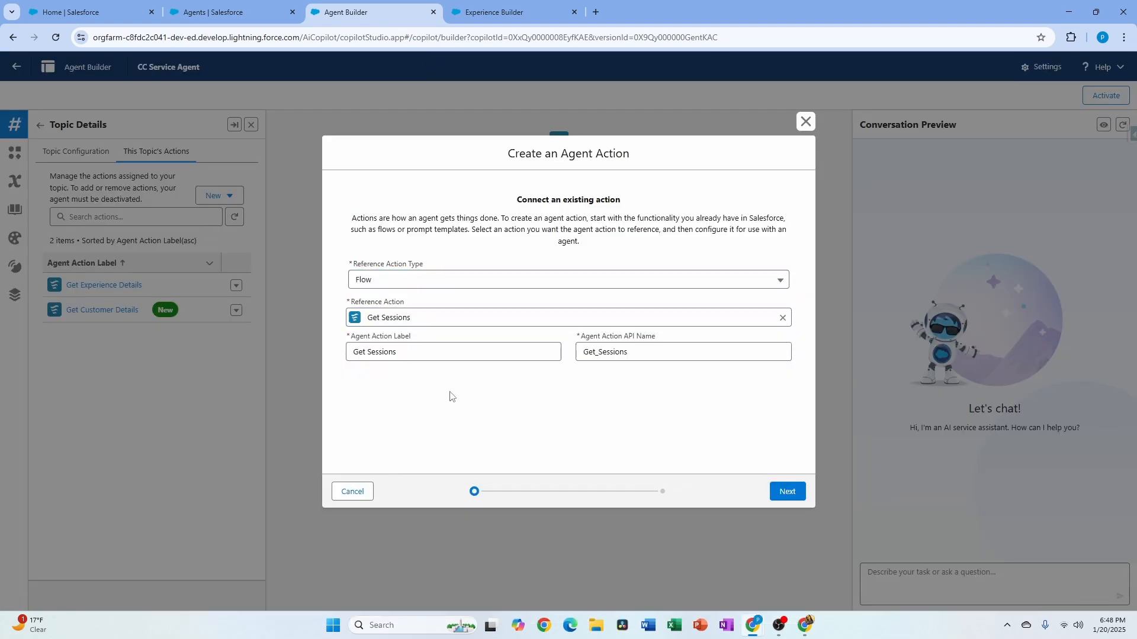
{"action": "left_click", "coordinate": [788, 492]}
Require the experienceId and startDate inputs, show the sessions output in the conversation, and finish the Get Sessions action.
{"action": "scroll", "coordinate": [426, 320], "scroll_direction": "down", "scroll_amount": 3}
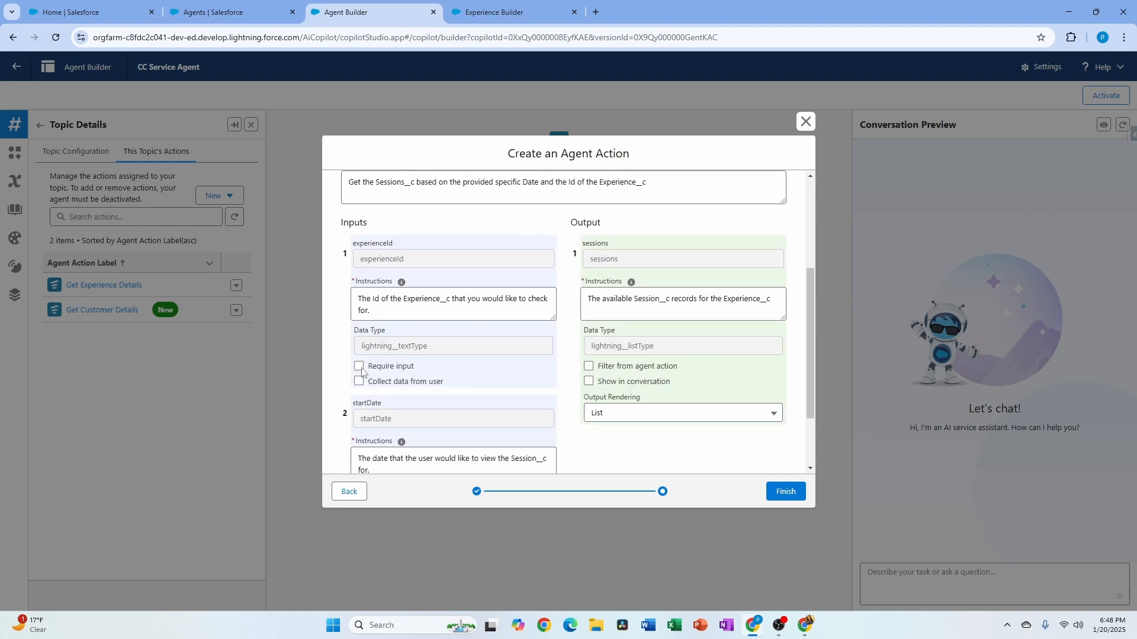
{"action": "left_click", "coordinate": [589, 381]}
{"action": "scroll", "coordinate": [681, 415], "scroll_direction": "down", "scroll_amount": 2}
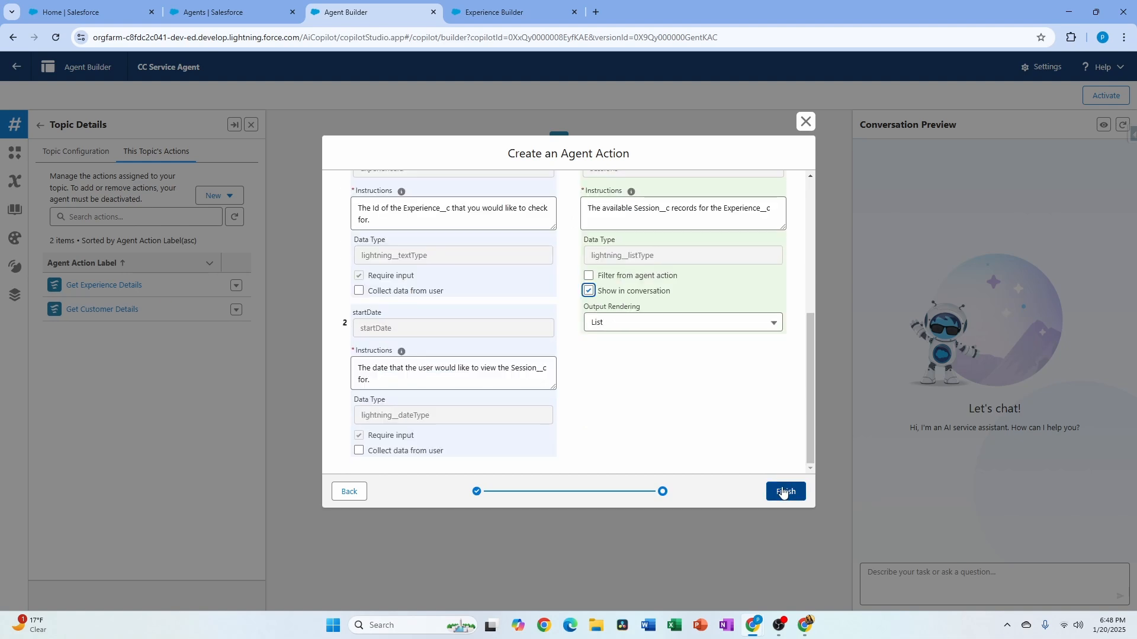
{"action": "left_click", "coordinate": [782, 493]}
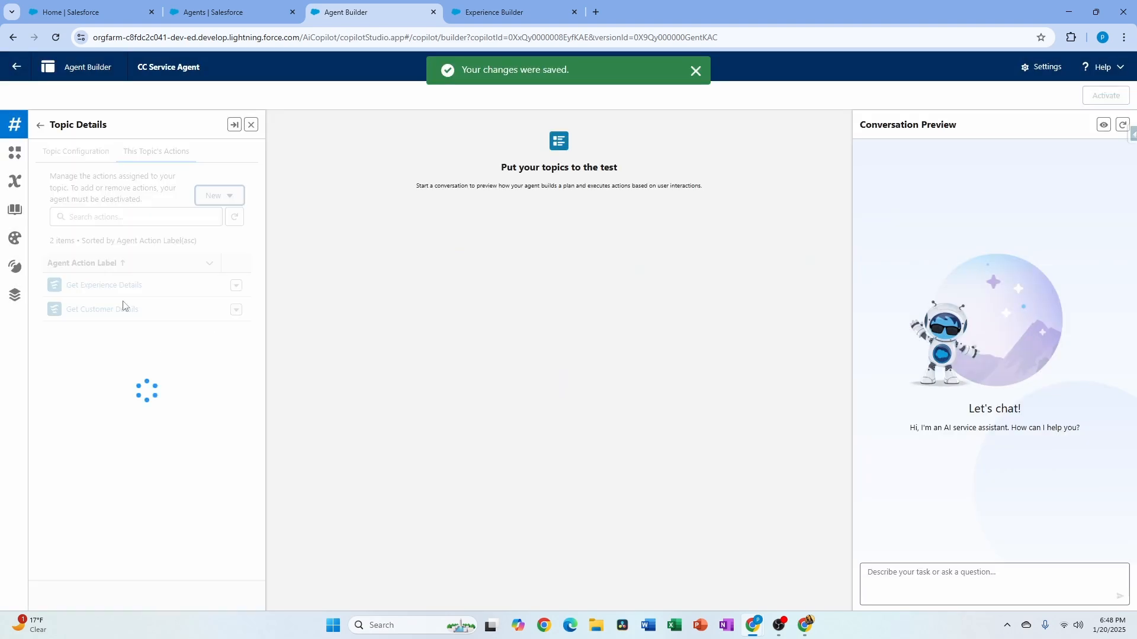
Set the next new action's reference type to Prompt Template, choose Generate Personalized Schedule, and continue to its configuration.
{"action": "left_click", "coordinate": [398, 280]}
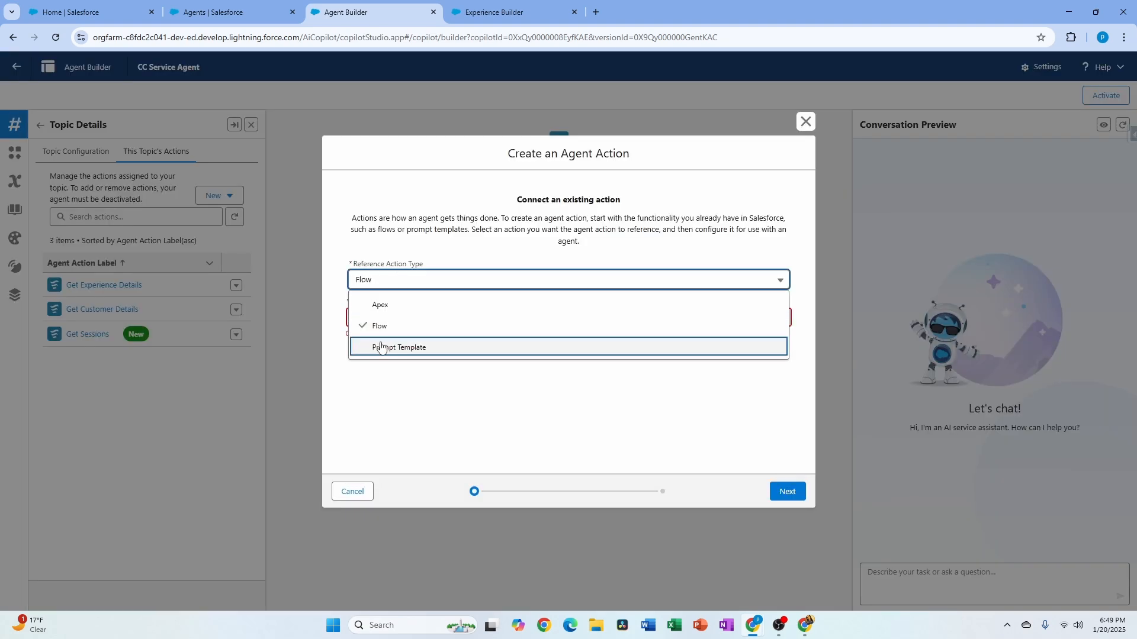
{"action": "left_click", "coordinate": [381, 348]}
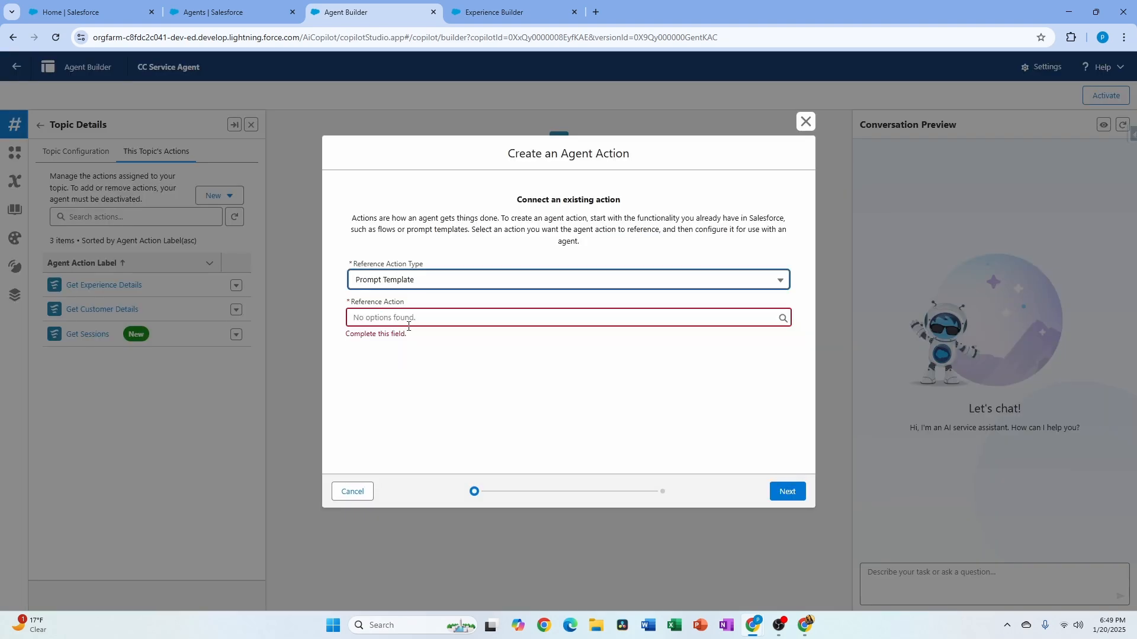
{"action": "left_click", "coordinate": [414, 323]}
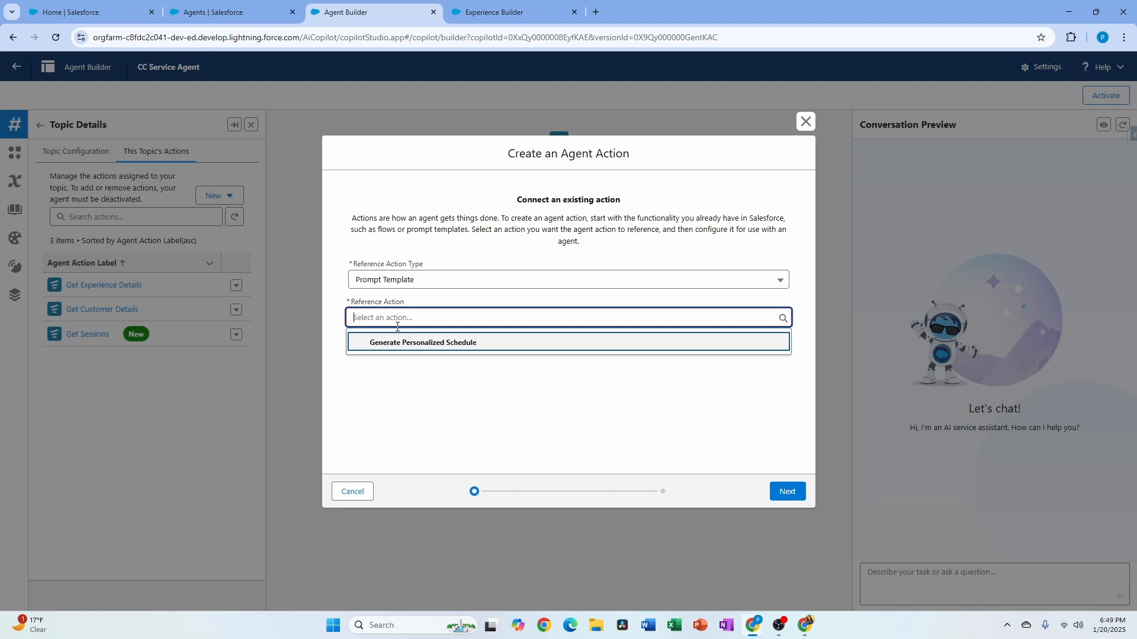
{"action": "type", "text": "gne"}
{"action": "key", "text": "BackSpace"}
{"action": "key", "text": "BackSpace"}
{"action": "type", "text": "e"}
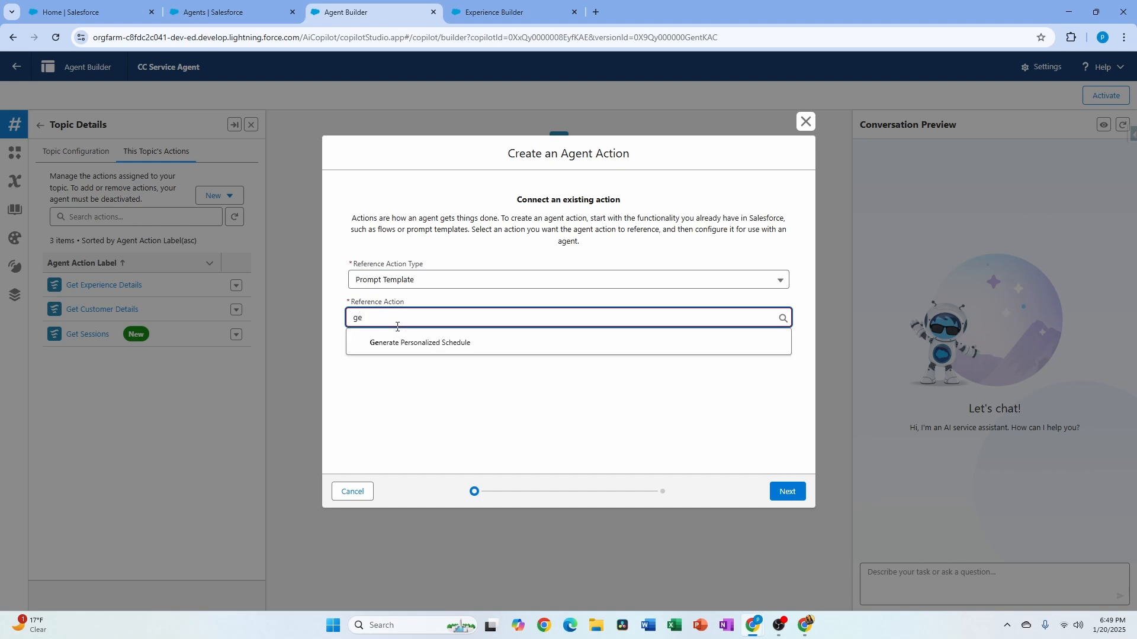
{"action": "left_click", "coordinate": [402, 342]}
{"action": "left_click", "coordinate": [787, 491]}
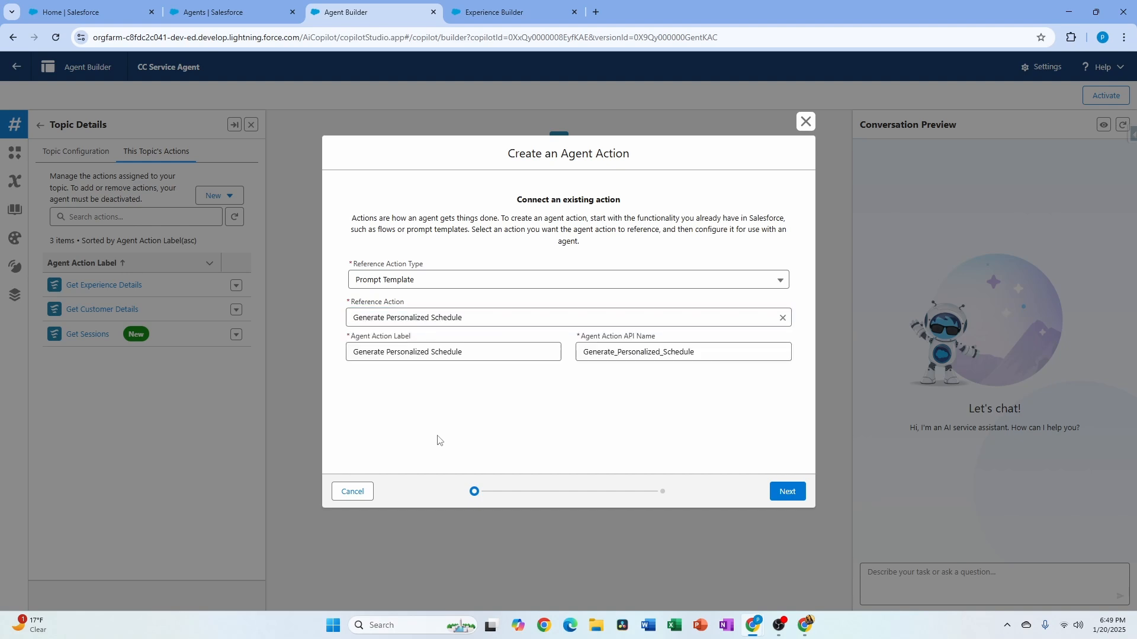
Set the action instructions to "Generate a personalized schedule that includes the time and location of resort experiences that are available today, and that match the guest's interests.".
{"action": "mouse_move", "coordinate": [438, 345]}
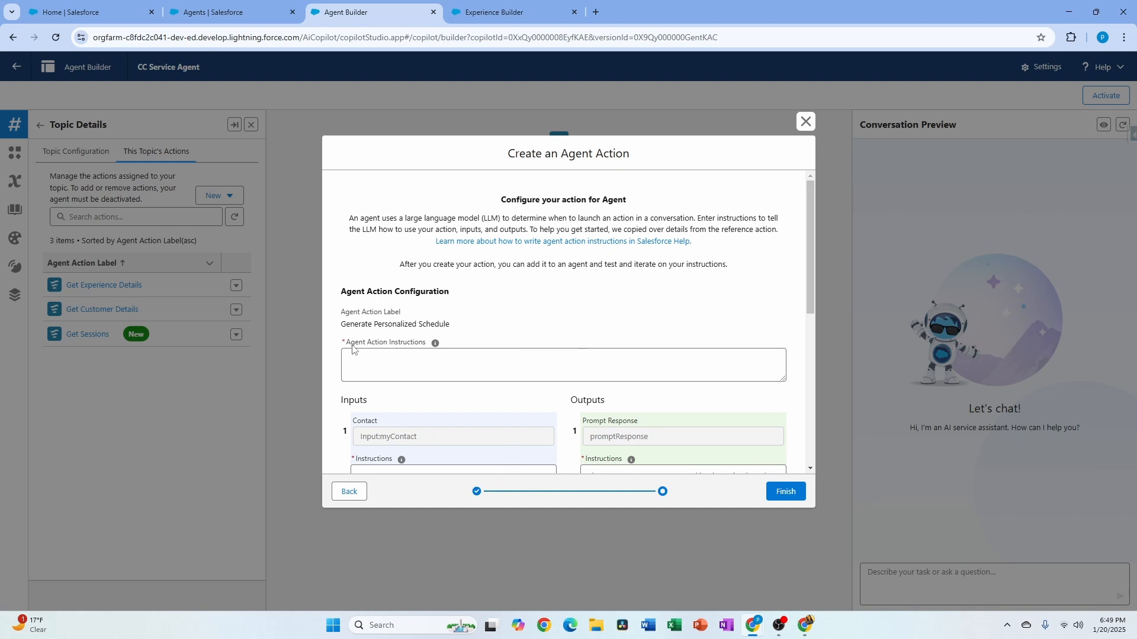
{"action": "left_click", "coordinate": [425, 355]}
{"action": "type", "text": "Generate a personalized schedule that includes the time and location of resort experiences that are available today, and that match the guest's interests."}
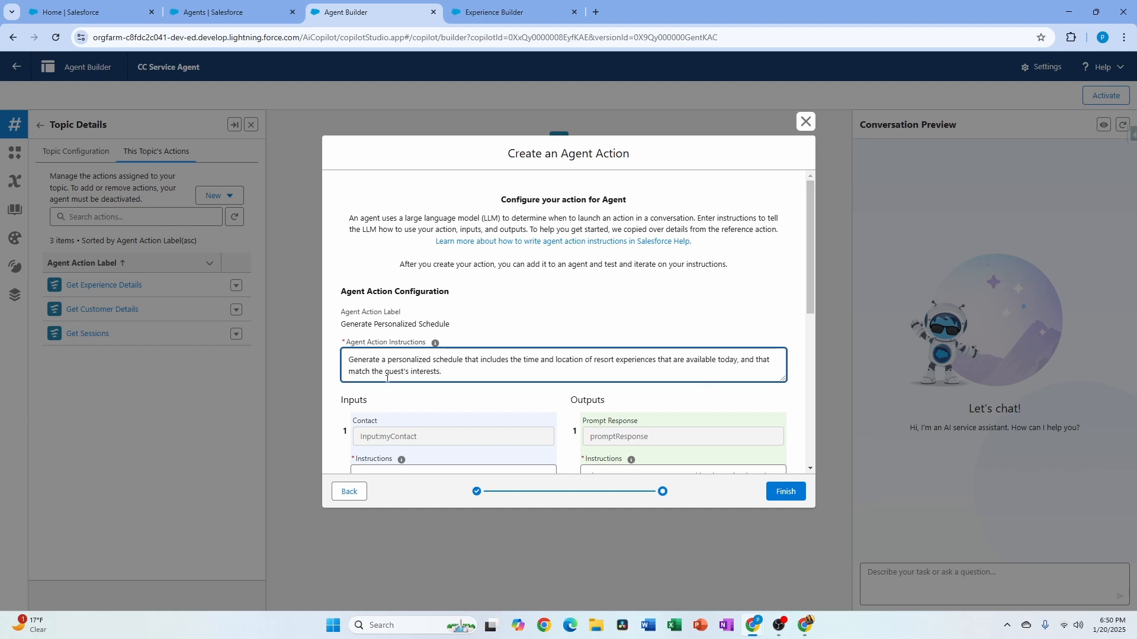
Describe the Contact input as valid JSON contact info chained from the Get Customer Details action, show the Prompt Response in the conversation, and finish the action.
{"action": "scroll", "coordinate": [442, 438], "scroll_direction": "down", "scroll_amount": 2}
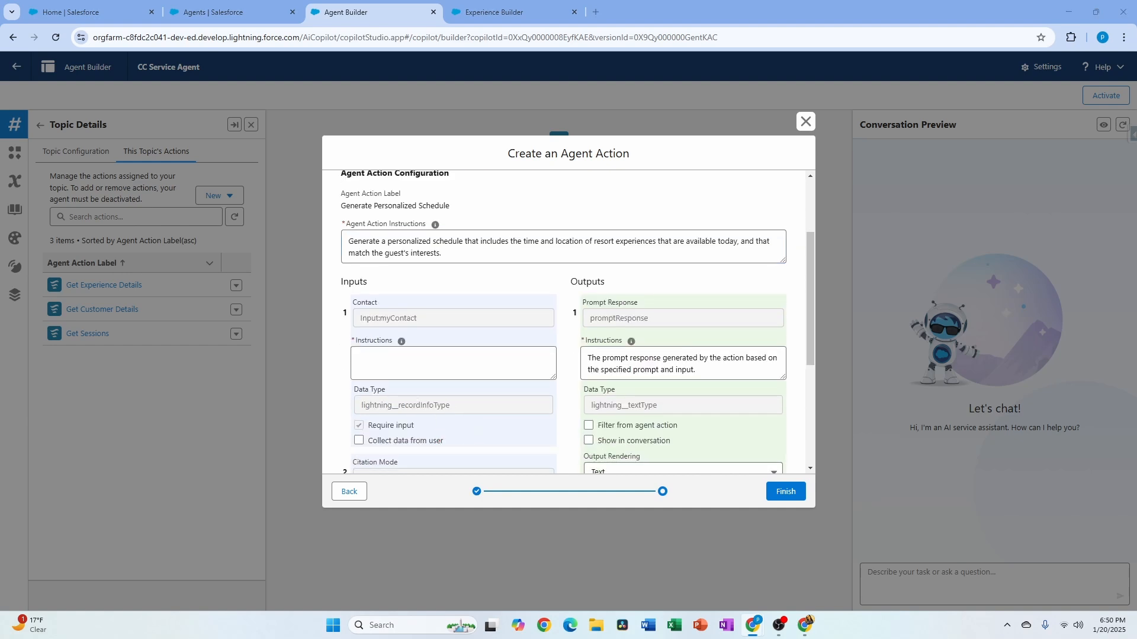
{"action": "left_click", "coordinate": [363, 362]}
{"action": "key", "text": "ctrl+v"}
{"action": "left_click_drag", "start_coordinate": [368, 358], "coordinate": [446, 374]}
{"action": "scroll", "coordinate": [446, 368], "scroll_direction": "down", "scroll_amount": 1}
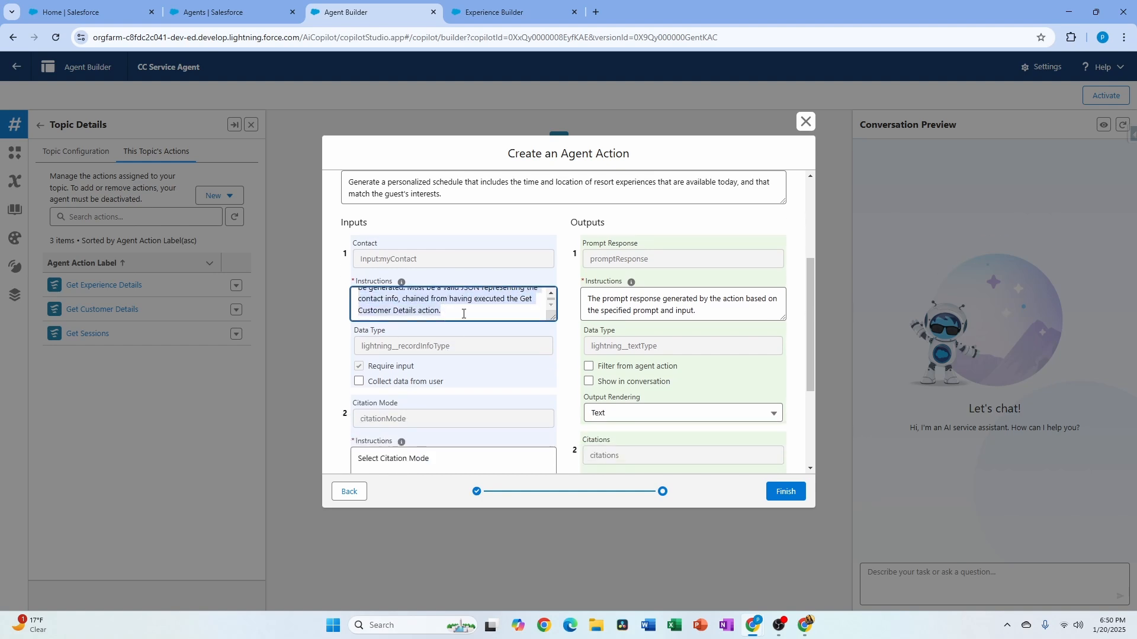
{"action": "scroll", "coordinate": [502, 310], "scroll_direction": "up", "scroll_amount": 1}
{"action": "scroll", "coordinate": [400, 308], "scroll_direction": "down", "scroll_amount": 1}
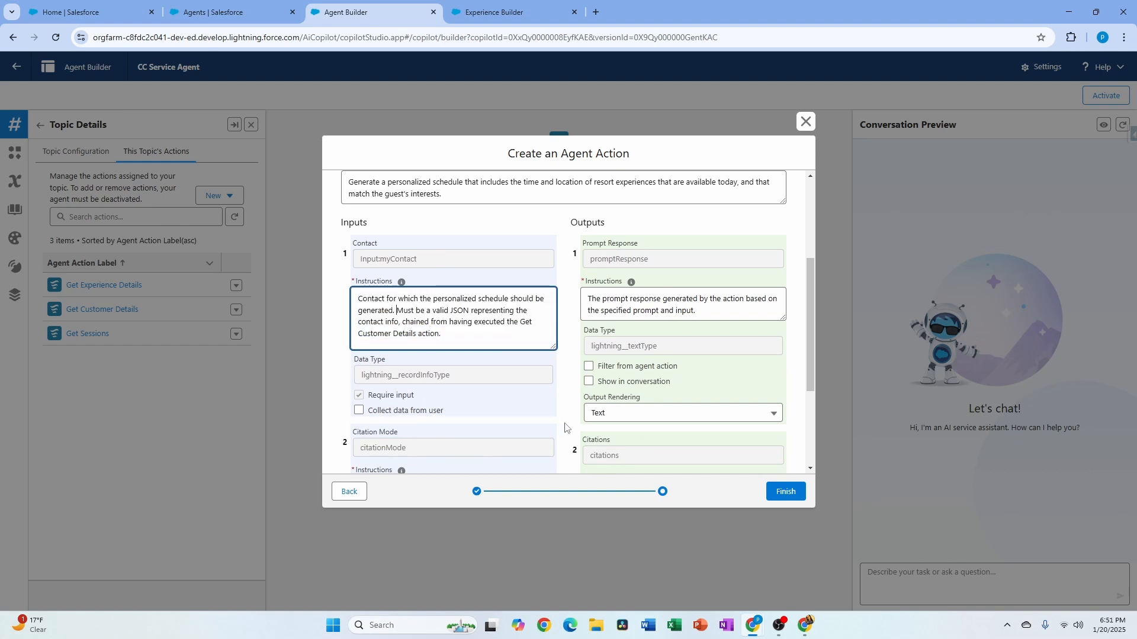
{"action": "left_click", "coordinate": [589, 382]}
{"action": "left_click", "coordinate": [786, 491]}
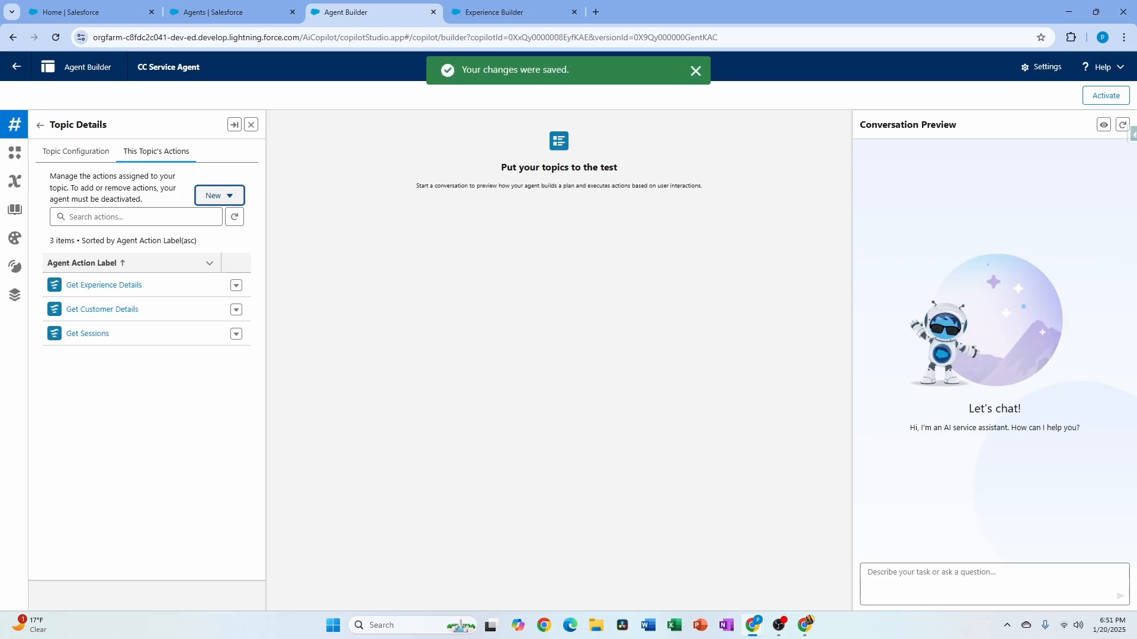
Add another action of type Flow to the topic for Create Experience Session Booking.
{"action": "left_click", "coordinate": [219, 196]}
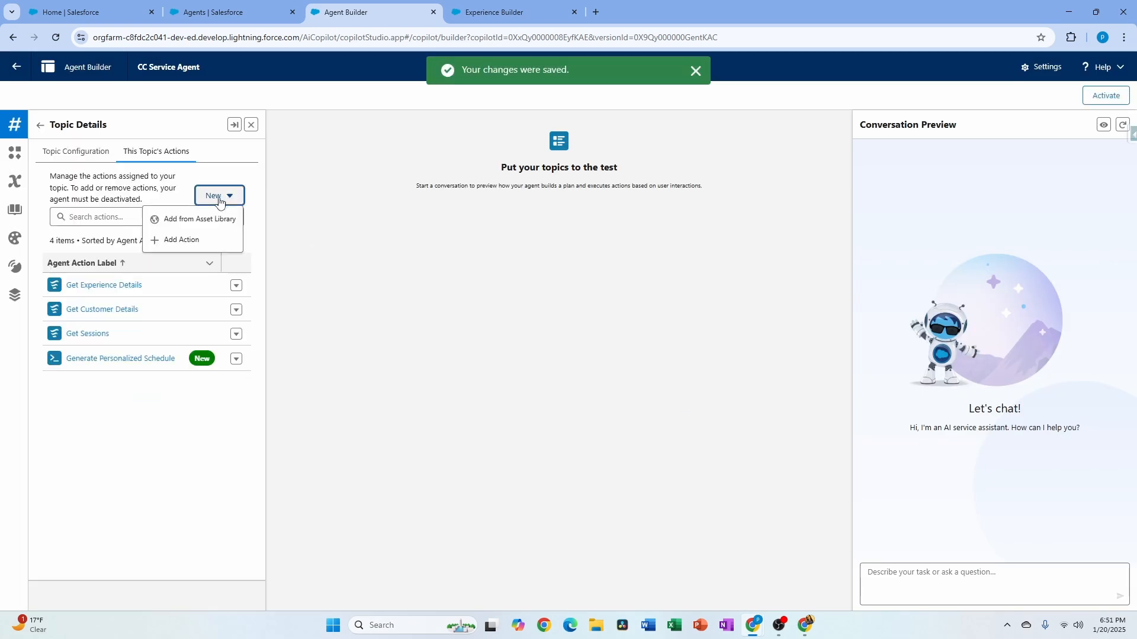
{"action": "left_click", "coordinate": [206, 244]}
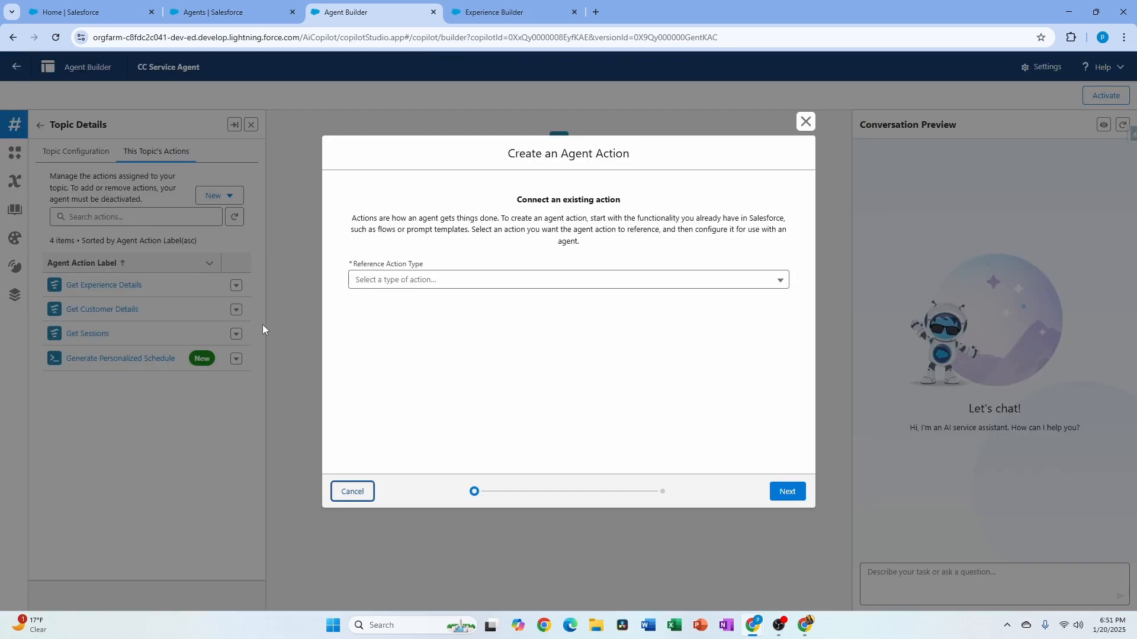
{"action": "left_click", "coordinate": [434, 286]}
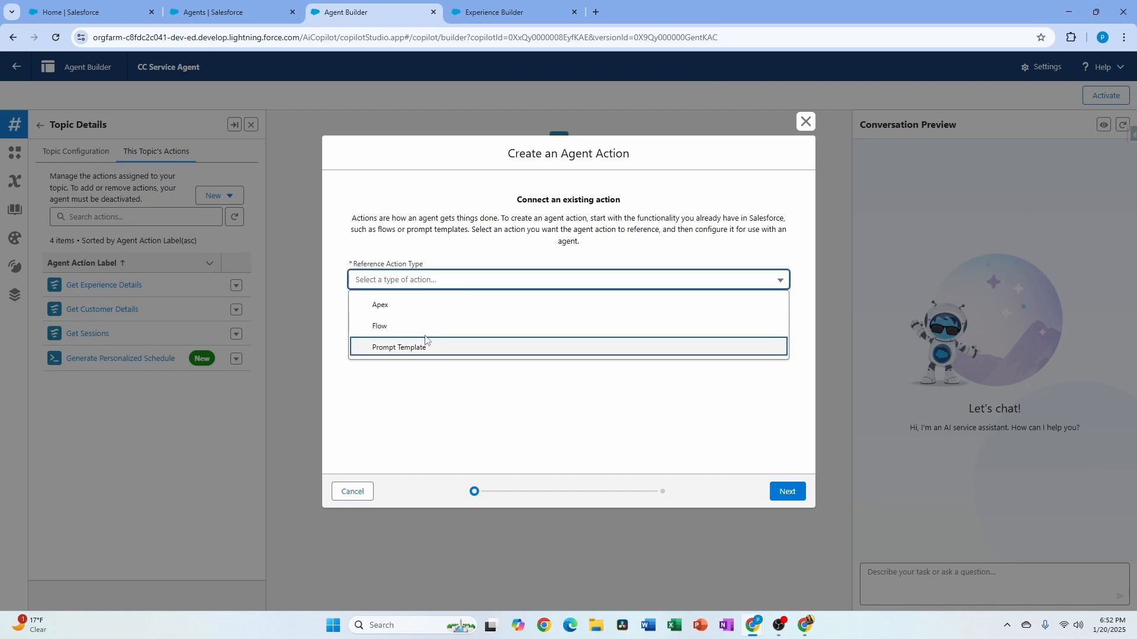
{"action": "left_click", "coordinate": [409, 325]}
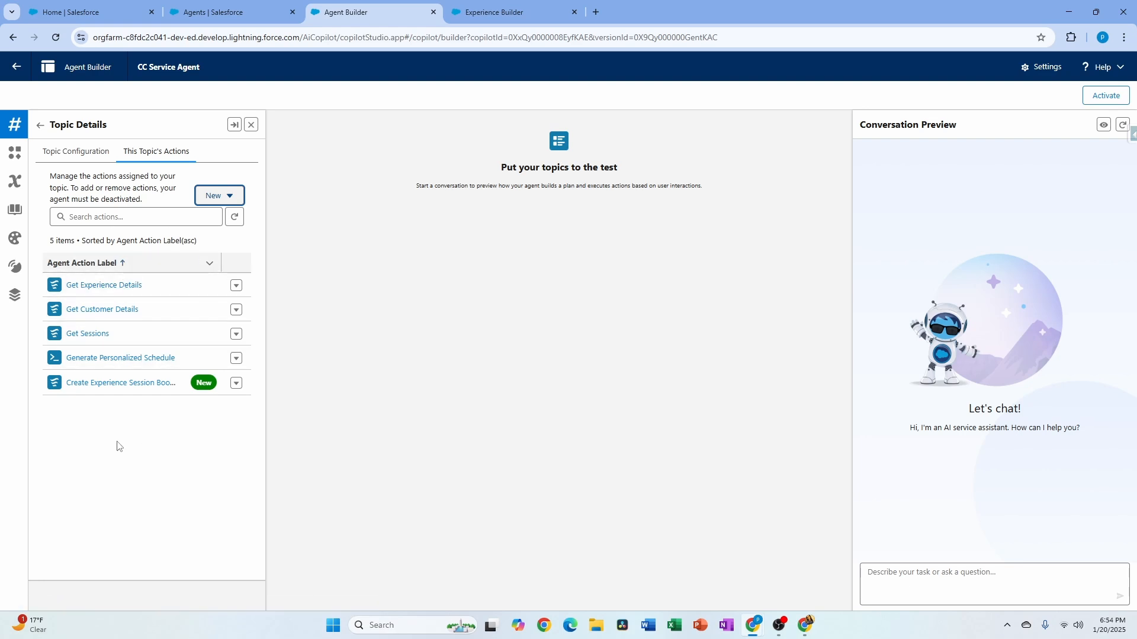
Activate the agent and ask it in the conversation preview: "Can you let me know more about the full moon beach party experience?".
{"action": "left_click", "coordinate": [1105, 96]}
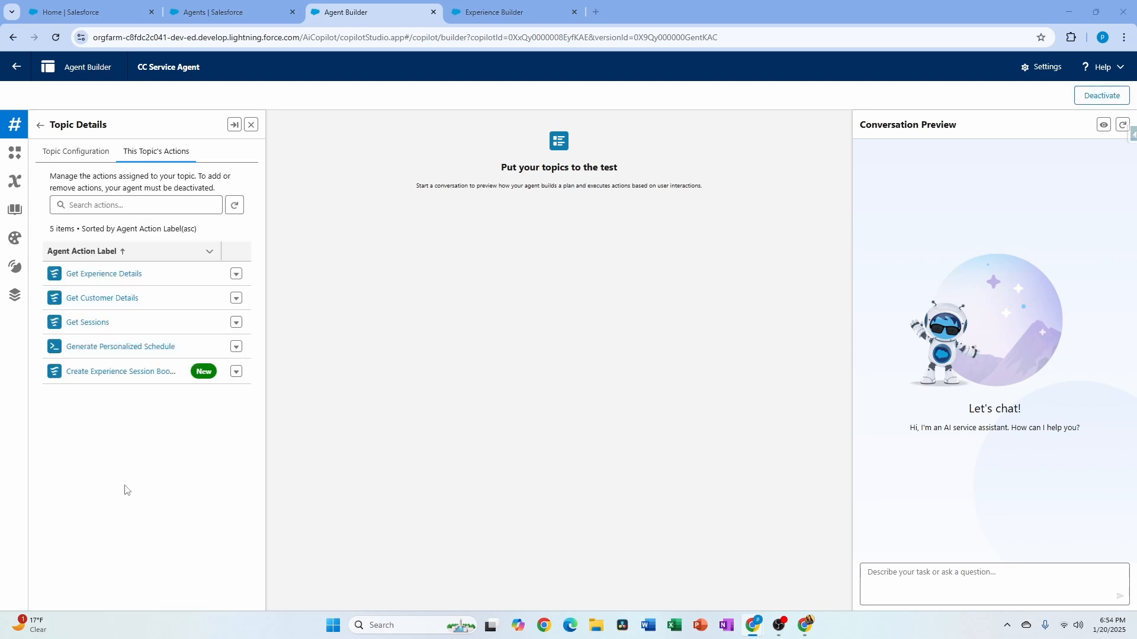
{"action": "type", "text": "Can you let me know more about the full moon beach party experience?"}
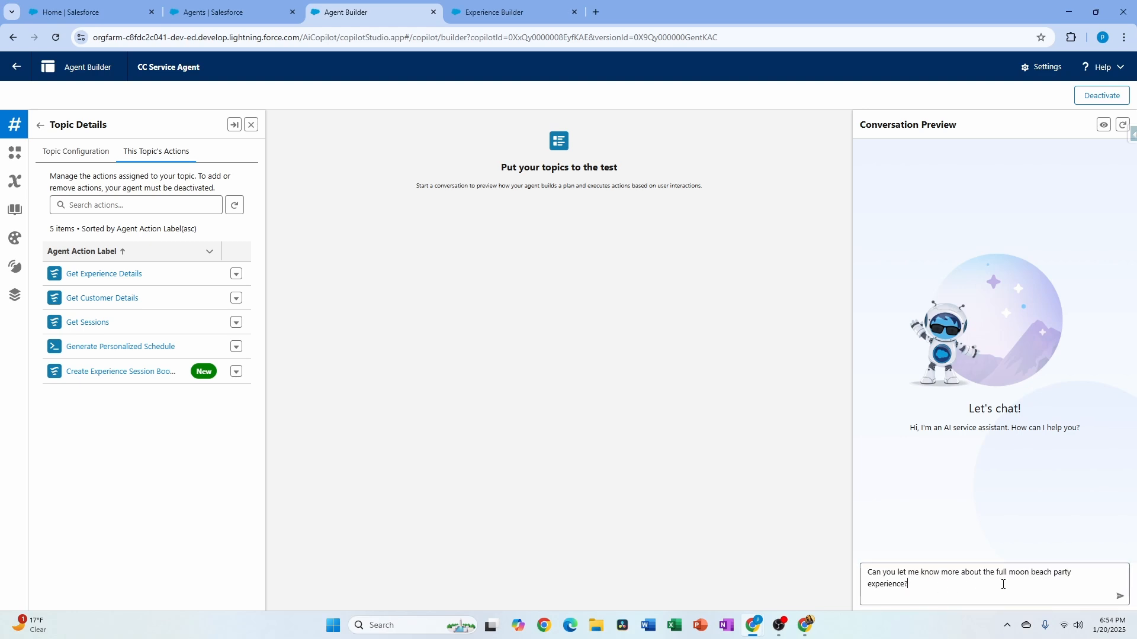
{"action": "left_click", "coordinate": [1119, 596]}
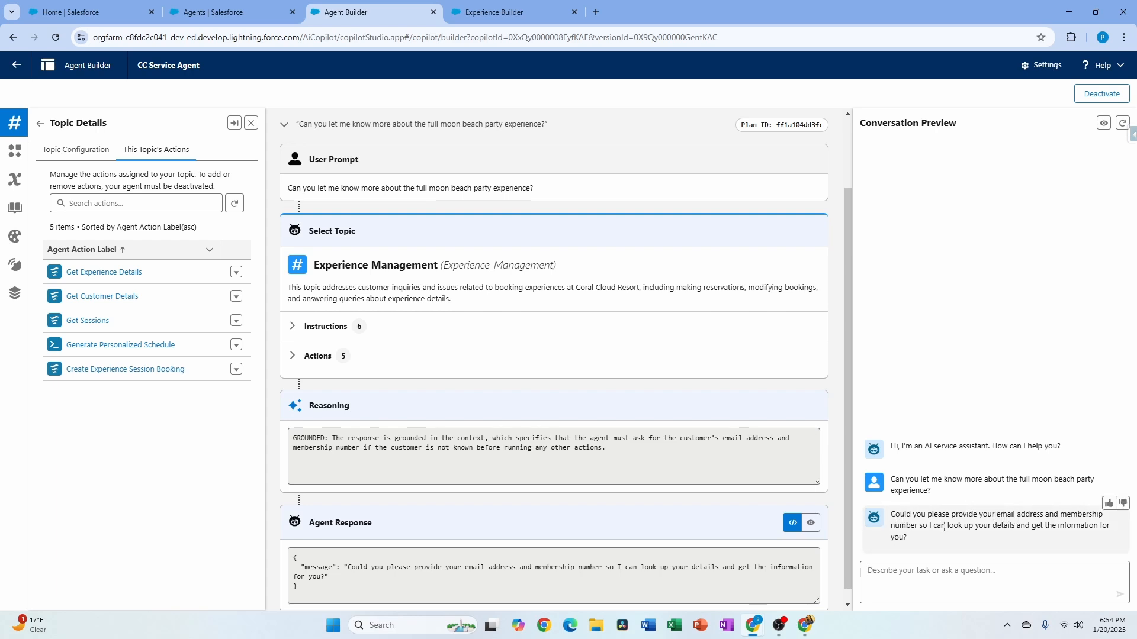
{"action": "scroll", "coordinate": [535, 393], "scroll_direction": "up", "scroll_amount": 2}
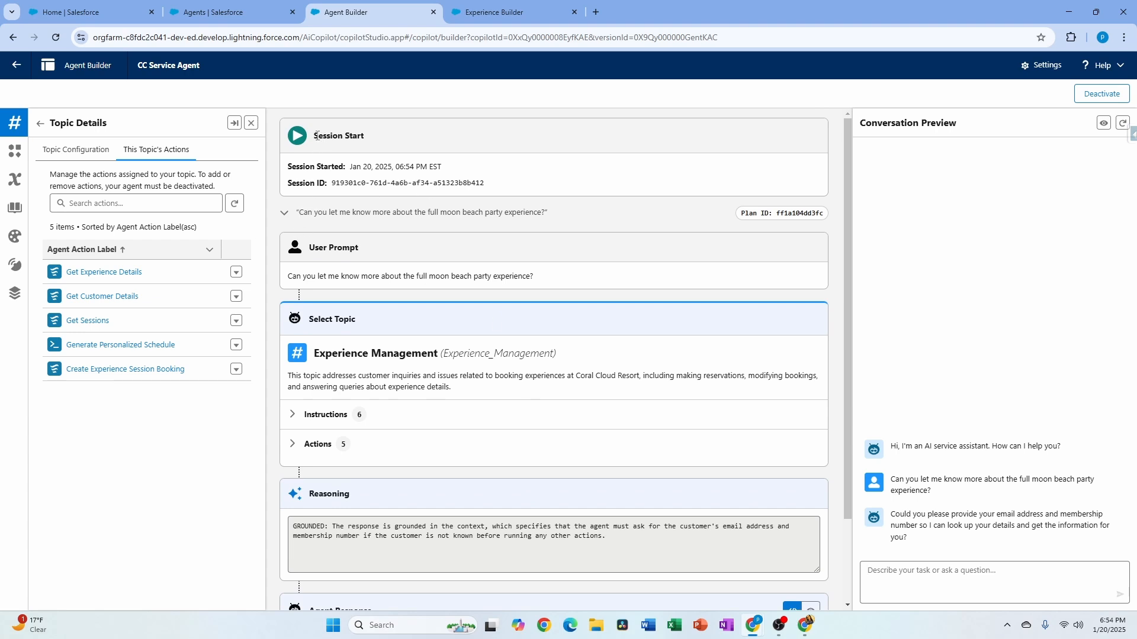
Examine the session trace for the first question, including the topic's instructions and actions, the reasoning and the agent response.
{"action": "left_click_drag", "start_coordinate": [314, 136], "coordinate": [373, 143]}
{"action": "scroll", "coordinate": [344, 309], "scroll_direction": "down", "scroll_amount": 1}
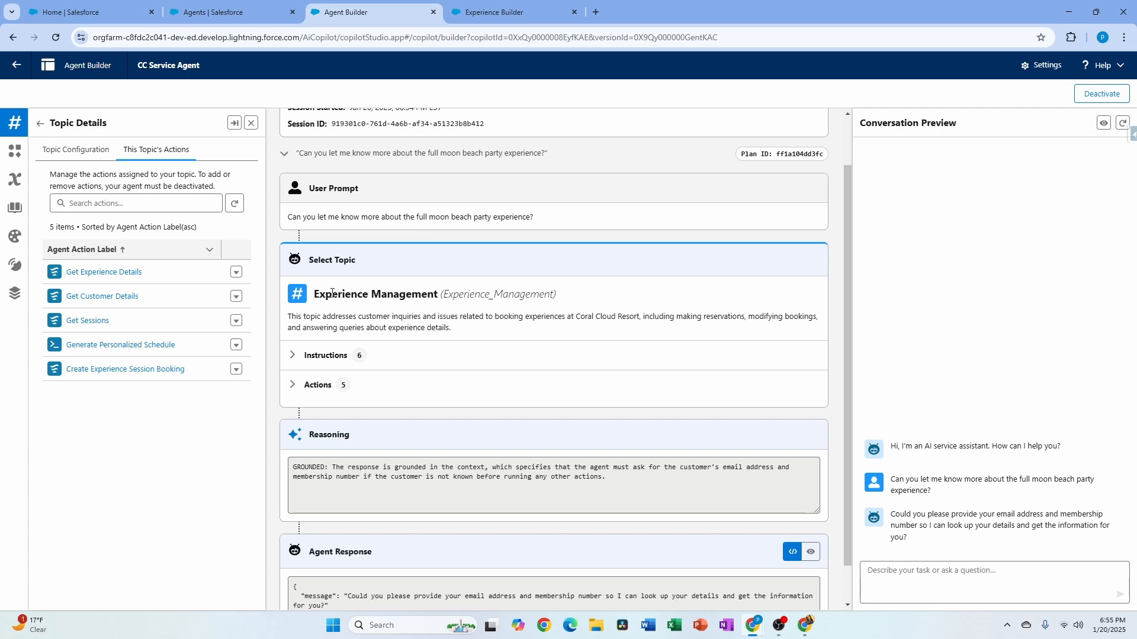
{"action": "scroll", "coordinate": [324, 352], "scroll_direction": "down", "scroll_amount": 1}
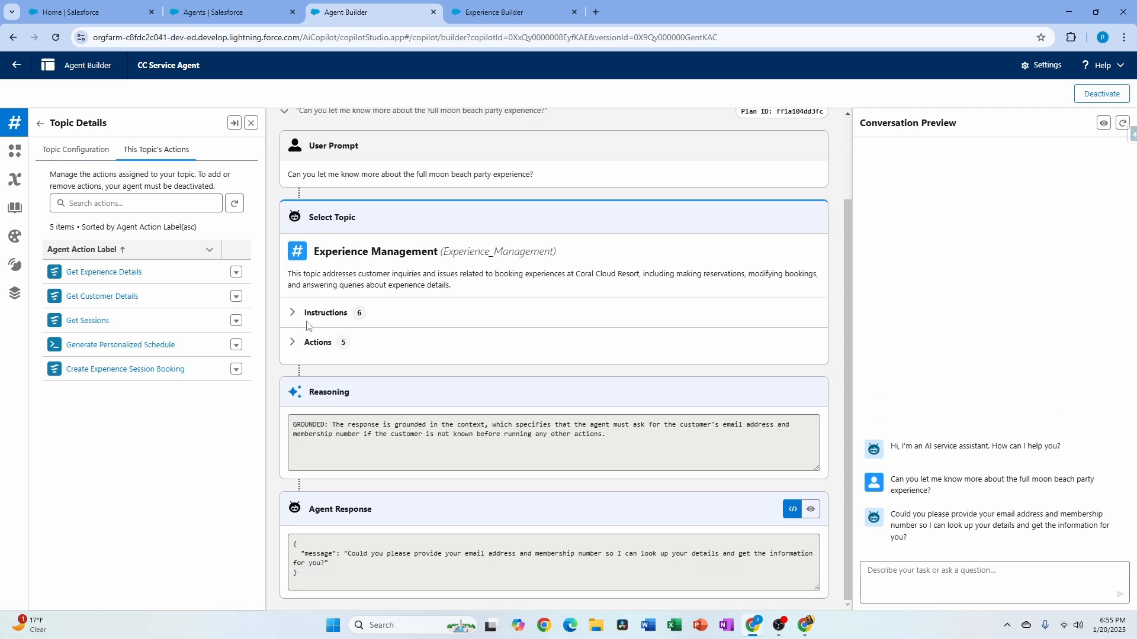
{"action": "left_click", "coordinate": [292, 342]}
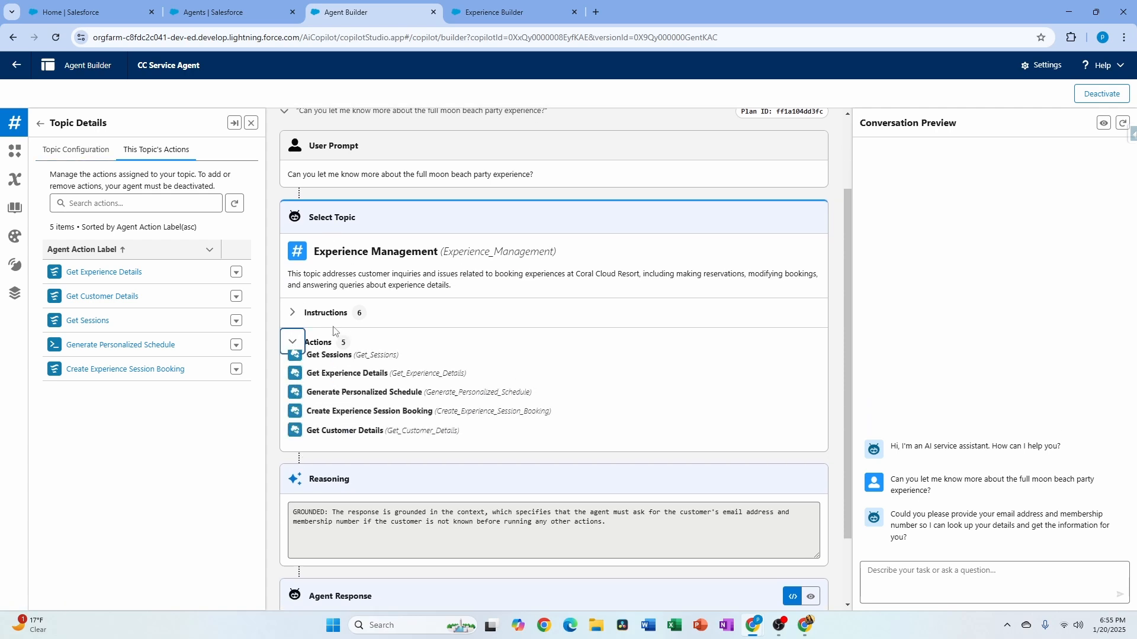
{"action": "left_click", "coordinate": [292, 312]}
{"action": "scroll", "coordinate": [391, 332], "scroll_direction": "down", "scroll_amount": 5}
{"action": "scroll", "coordinate": [401, 322], "scroll_direction": "up", "scroll_amount": 2}
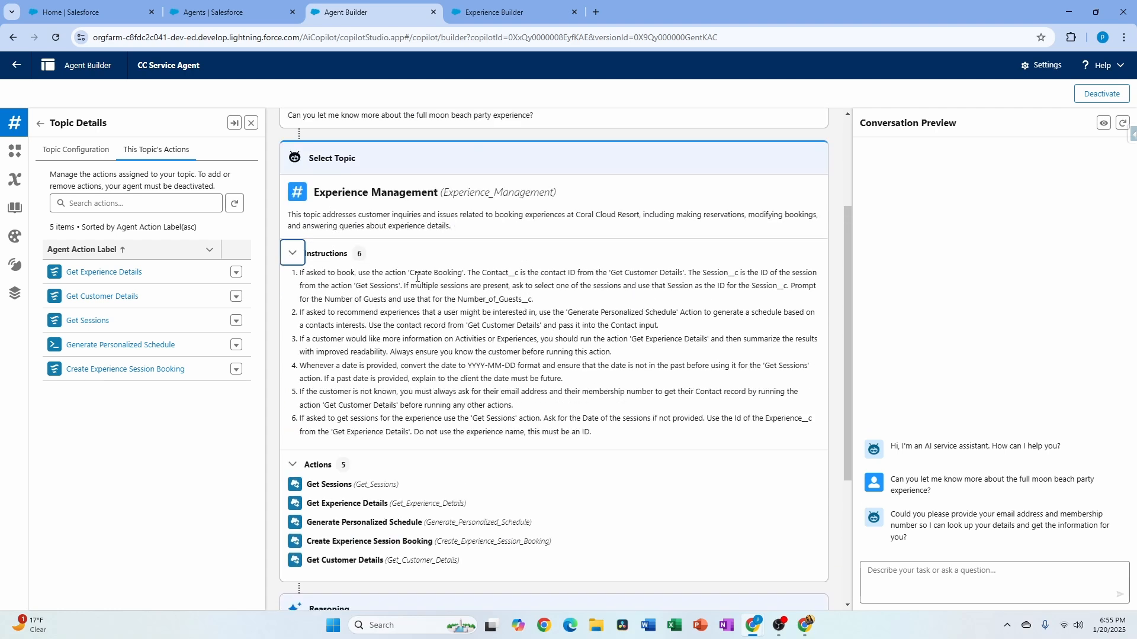
{"action": "scroll", "coordinate": [414, 434], "scroll_direction": "down", "scroll_amount": 4}
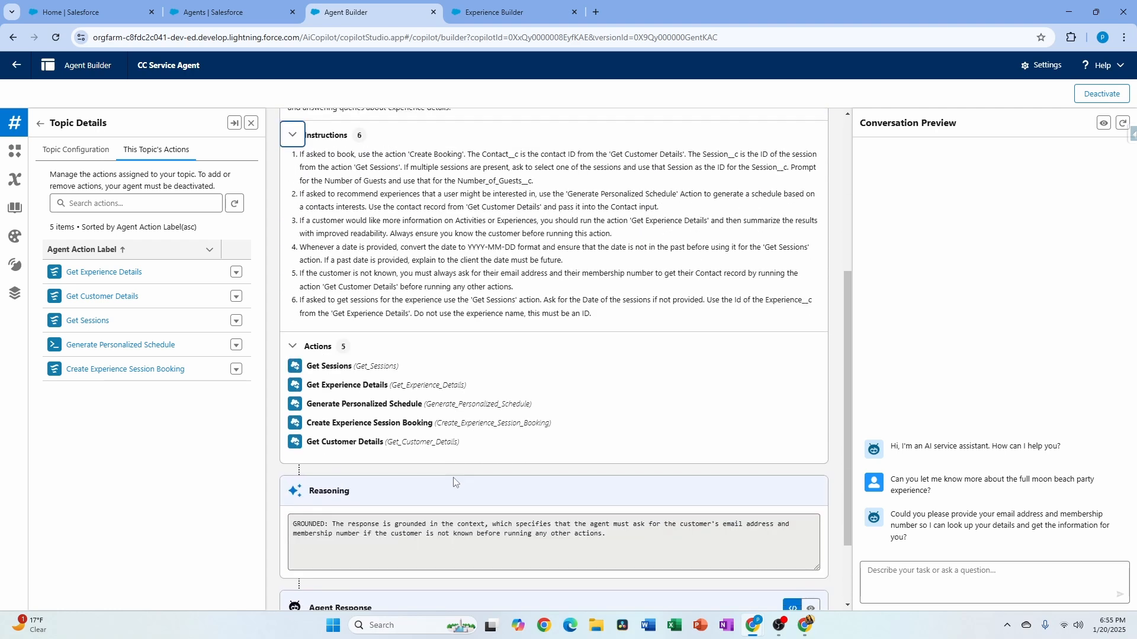
{"action": "left_click", "coordinate": [333, 424]}
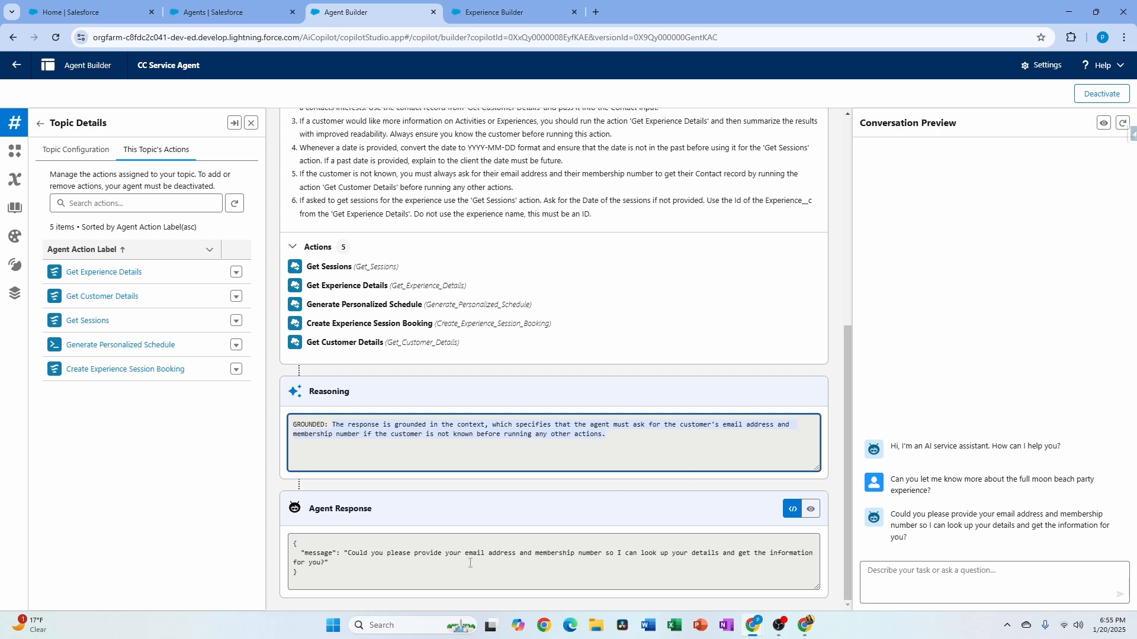
{"action": "left_click_drag", "start_coordinate": [412, 557], "coordinate": [506, 553]}
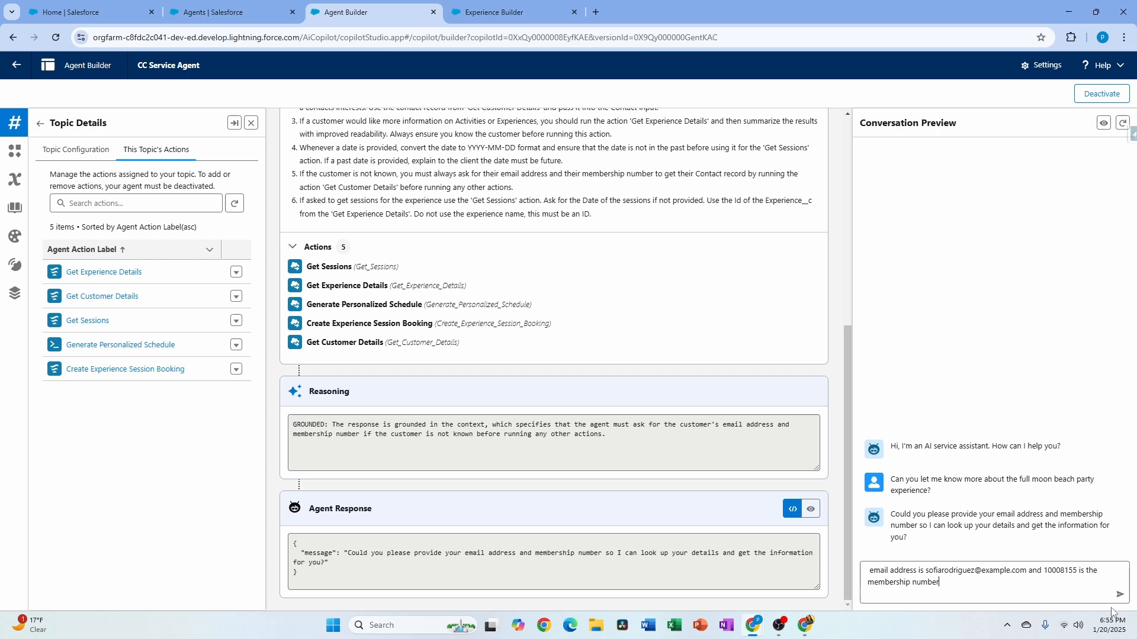
Reply in the conversation preview with the customer's email address and membership number, and read the agent's answer.
{"action": "key", "text": "Return"}
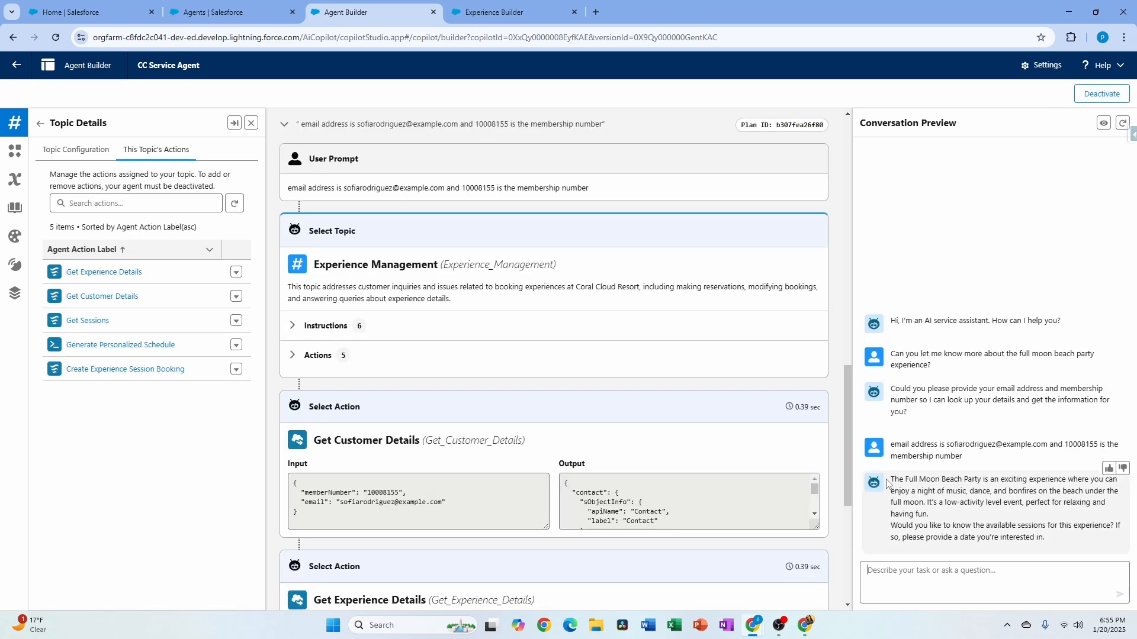
{"action": "left_click_drag", "start_coordinate": [887, 483], "coordinate": [964, 518]}
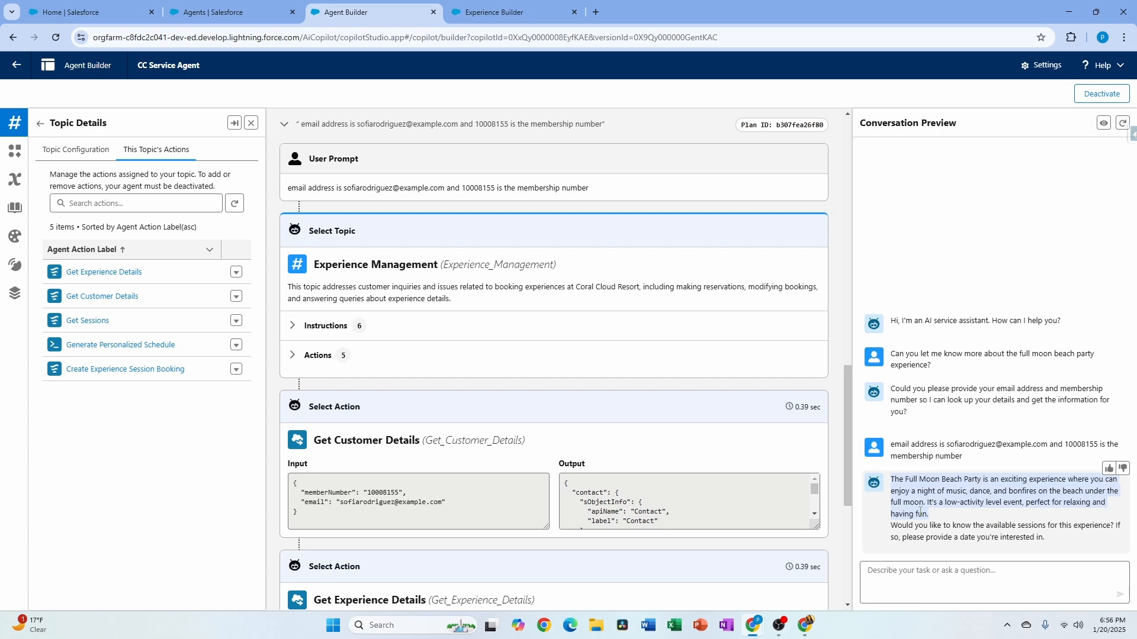
Examine the trace of this reply, comparing the topic instructions with the Get Customer Details and Get Experience Details actions and the agent response.
{"action": "scroll", "coordinate": [441, 436], "scroll_direction": "down", "scroll_amount": 1}
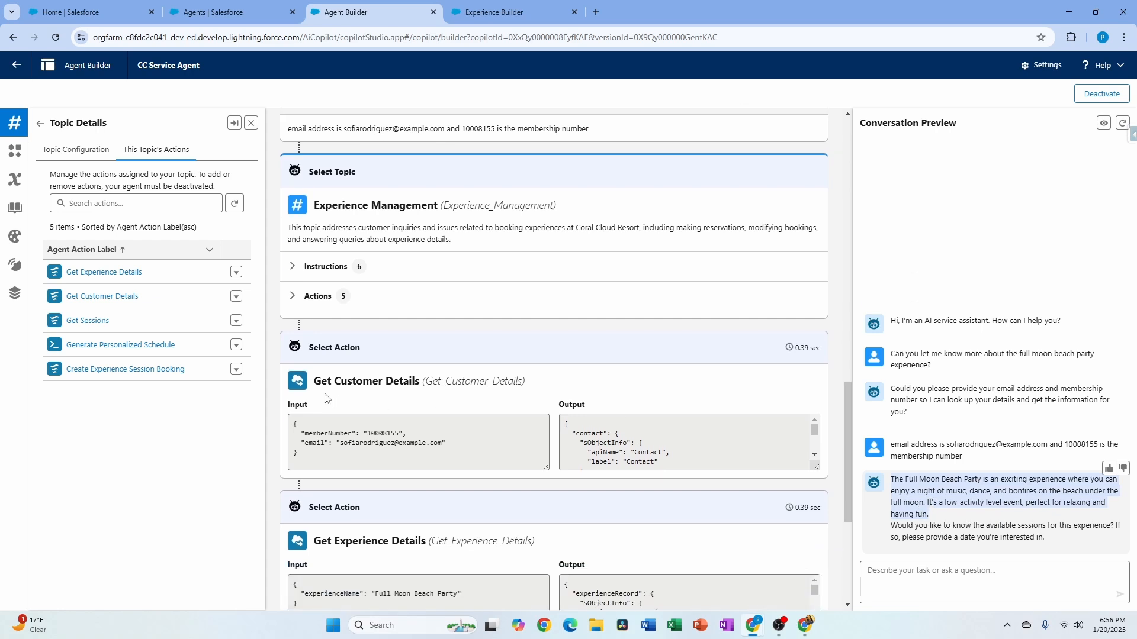
{"action": "left_click_drag", "start_coordinate": [314, 382], "coordinate": [549, 385]}
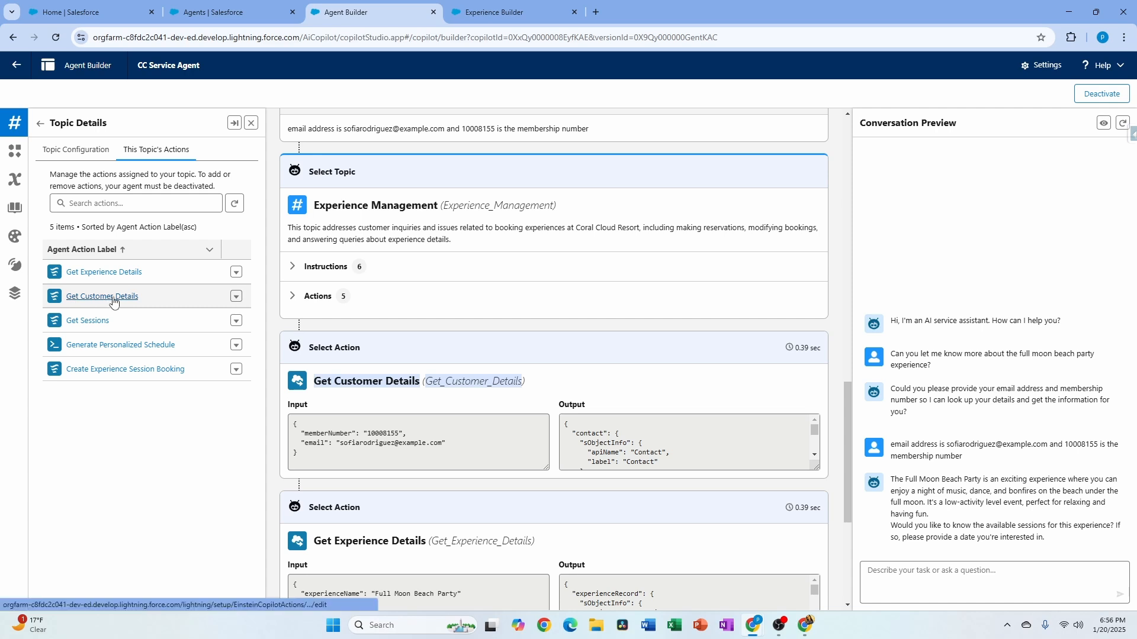
{"action": "left_click", "coordinate": [292, 266]}
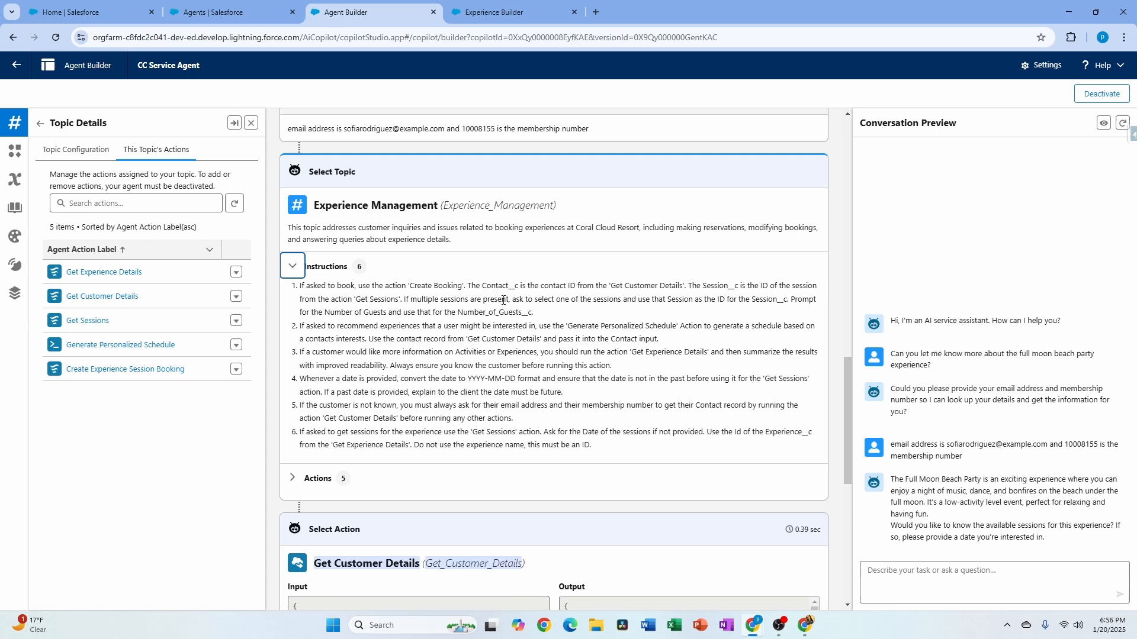
{"action": "left_click_drag", "start_coordinate": [300, 437], "coordinate": [541, 436]}
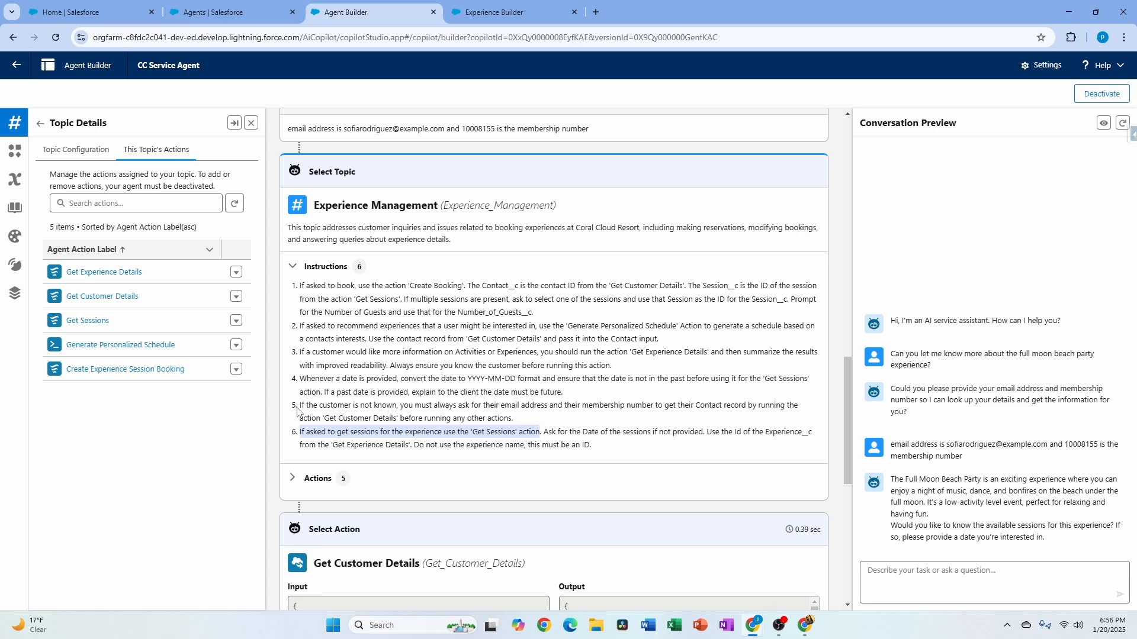
{"action": "left_click_drag", "start_coordinate": [299, 405], "coordinate": [516, 423]}
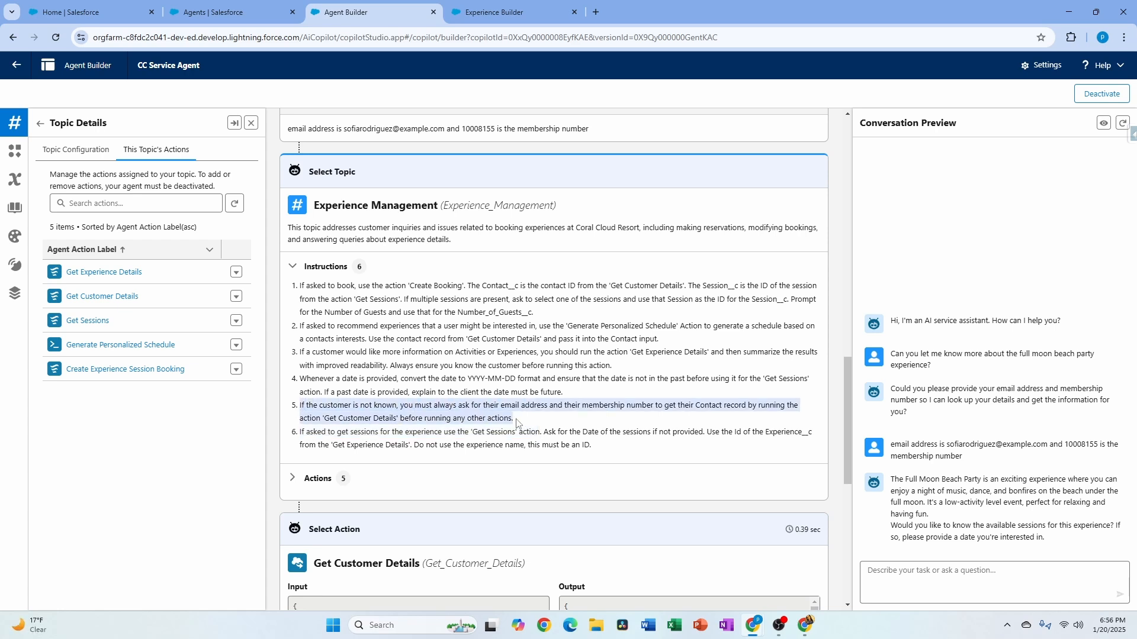
{"action": "left_click_drag", "start_coordinate": [299, 353], "coordinate": [557, 365]}
{"action": "scroll", "coordinate": [439, 469], "scroll_direction": "down", "scroll_amount": 3}
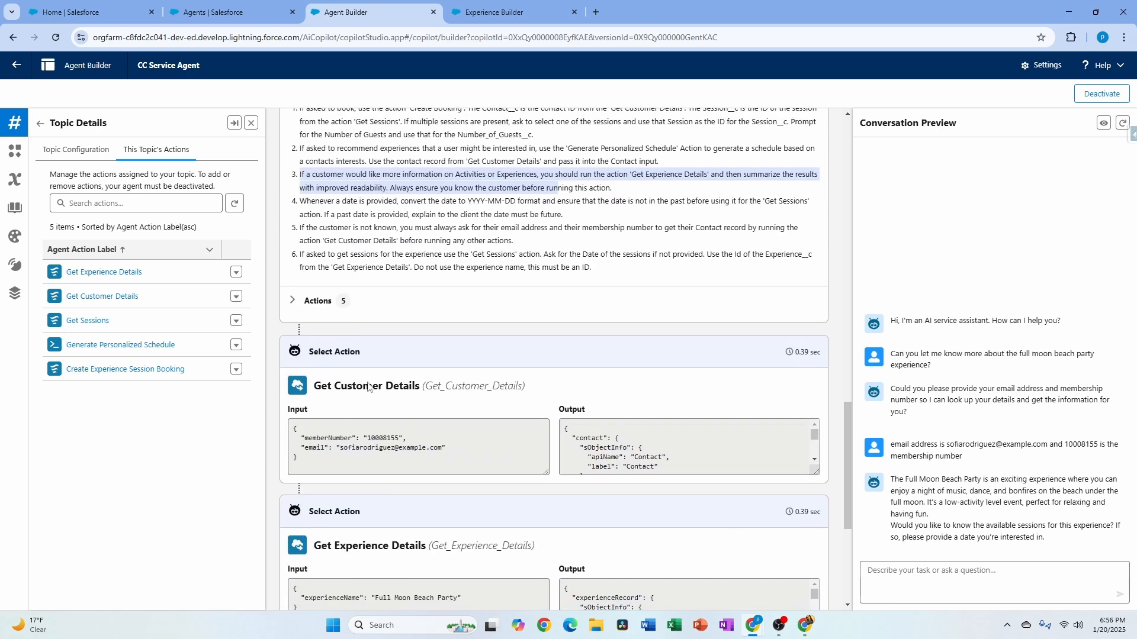
{"action": "scroll", "coordinate": [475, 424], "scroll_direction": "down", "scroll_amount": 3}
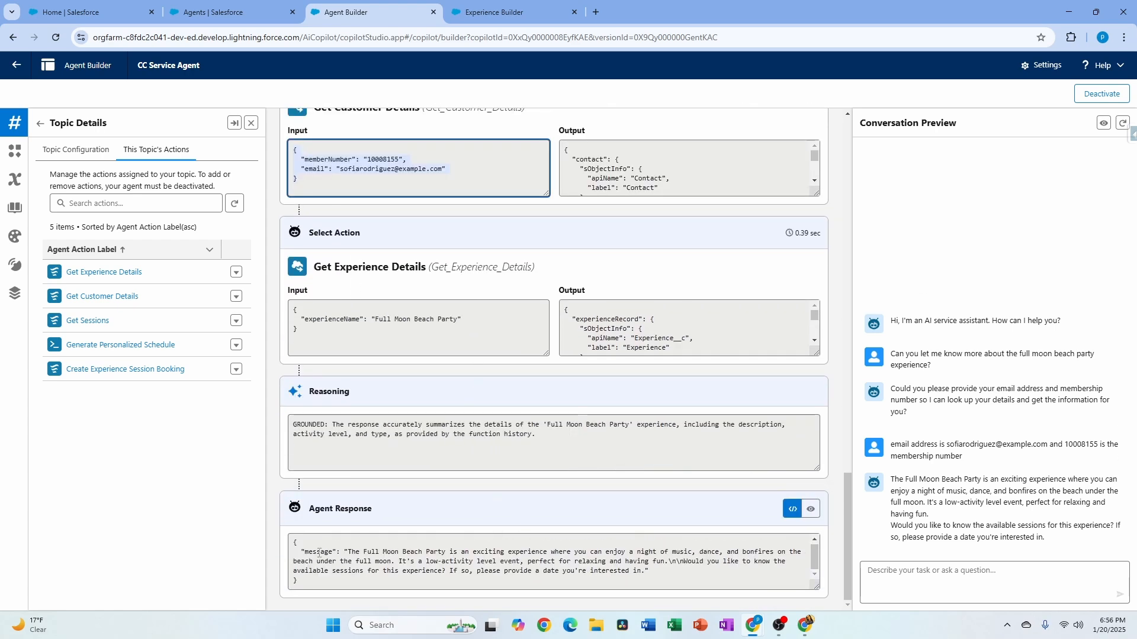
{"action": "left_click", "coordinate": [321, 556]}
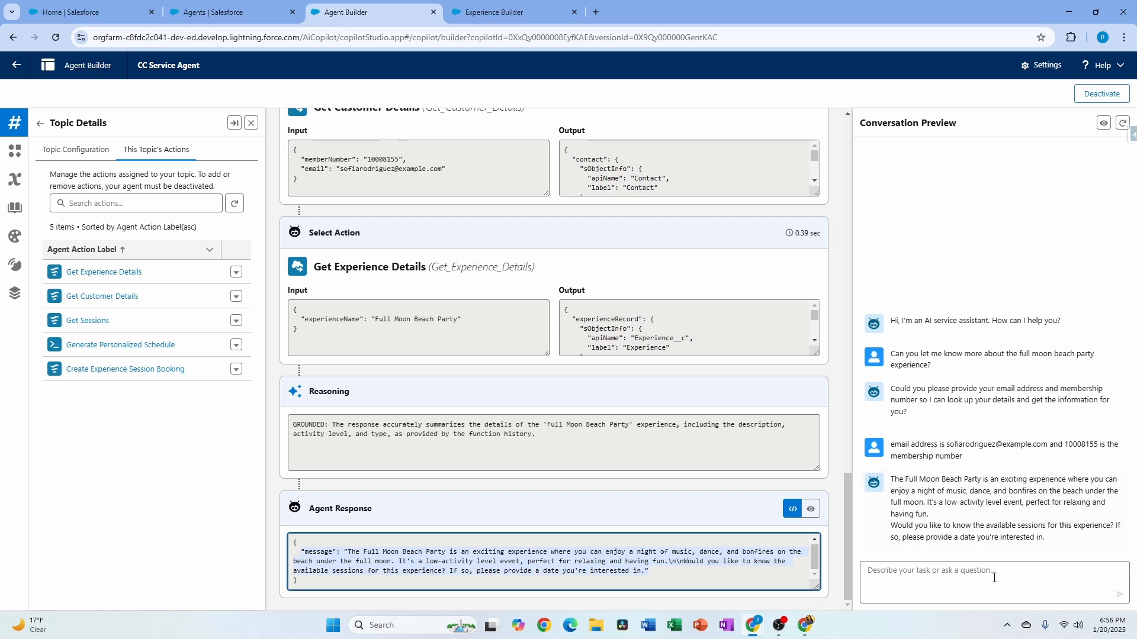
Answer "yes" to the agent's offer to look up available sessions and give 1/21/2025 as the date.
{"action": "left_click", "coordinate": [964, 574]}
{"action": "type", "text": "yes"}
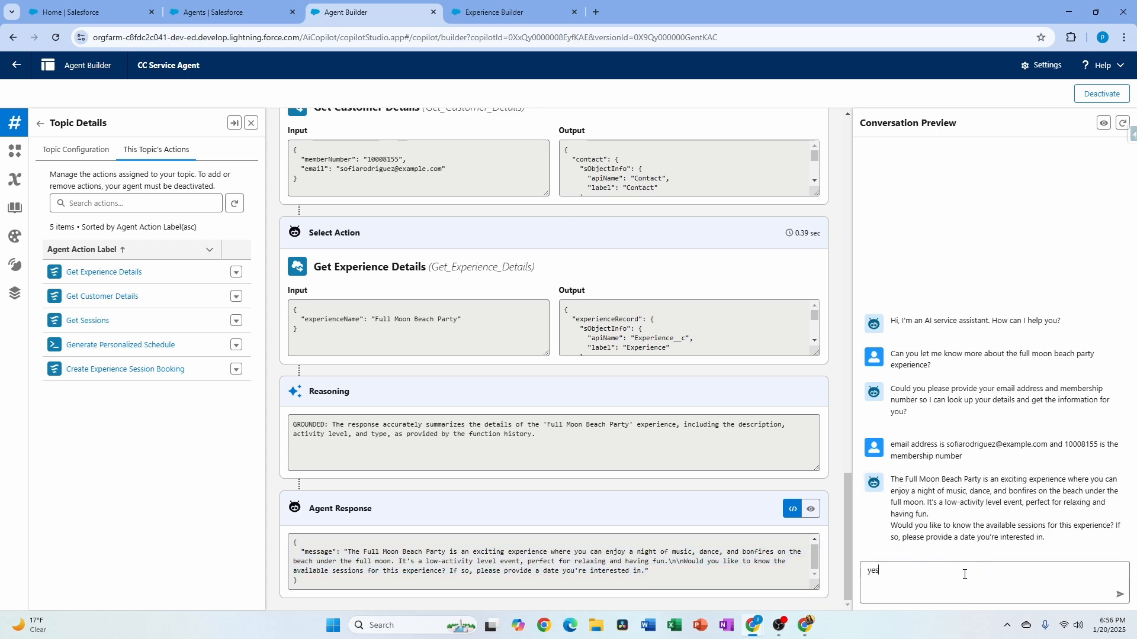
{"action": "key", "text": "Return"}
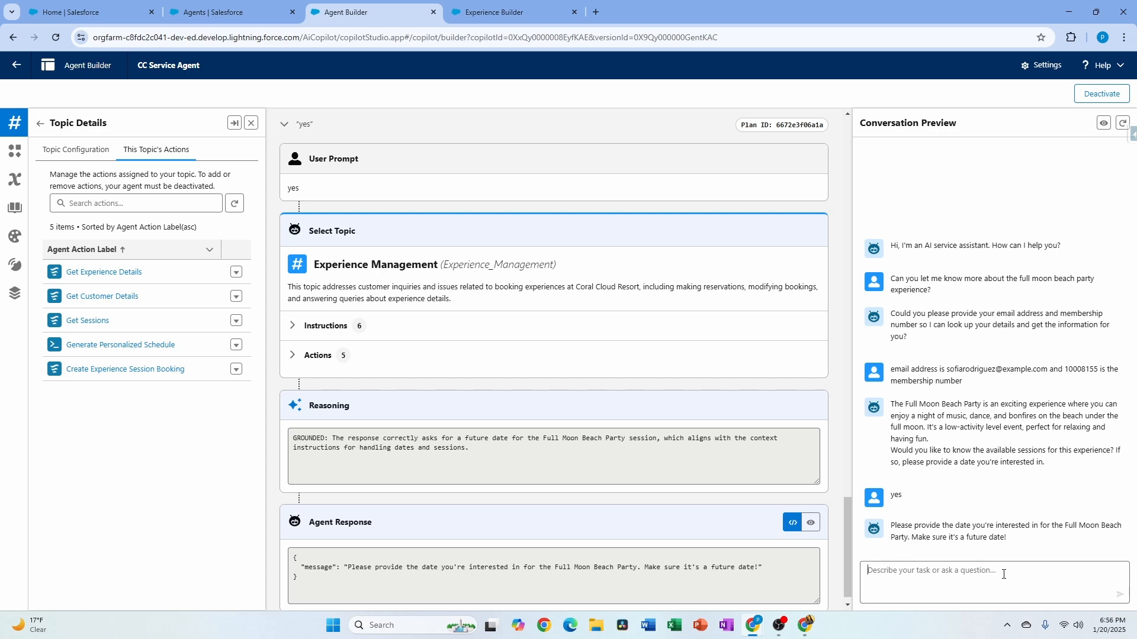
{"action": "type", "text": "1/21/202"}
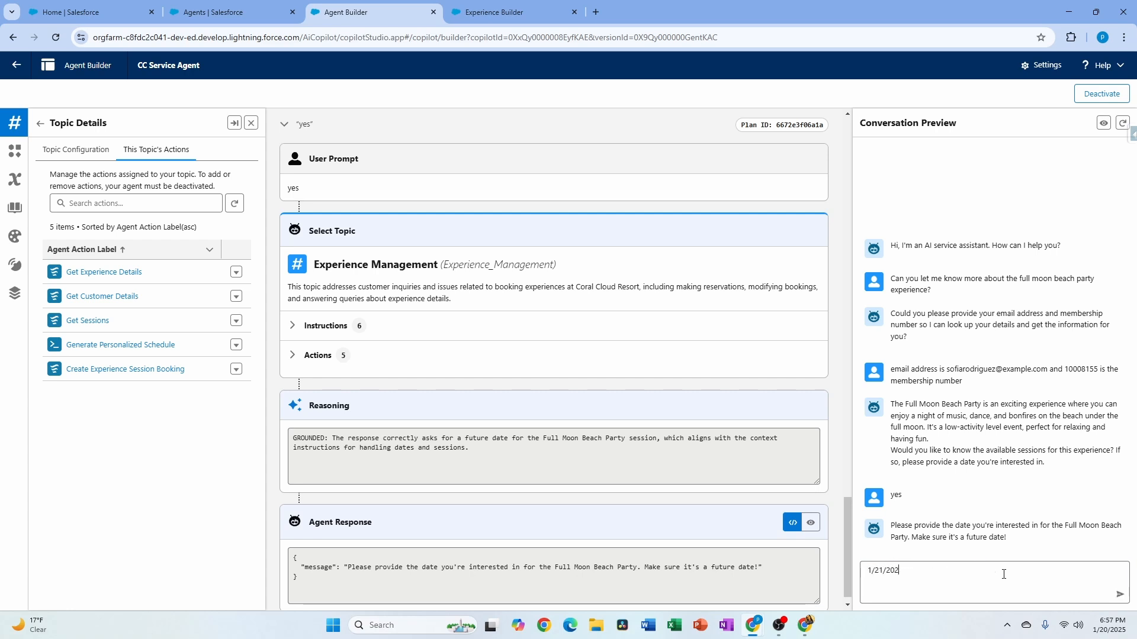
{"action": "type", "text": "5"}
{"action": "key", "text": "Return"}
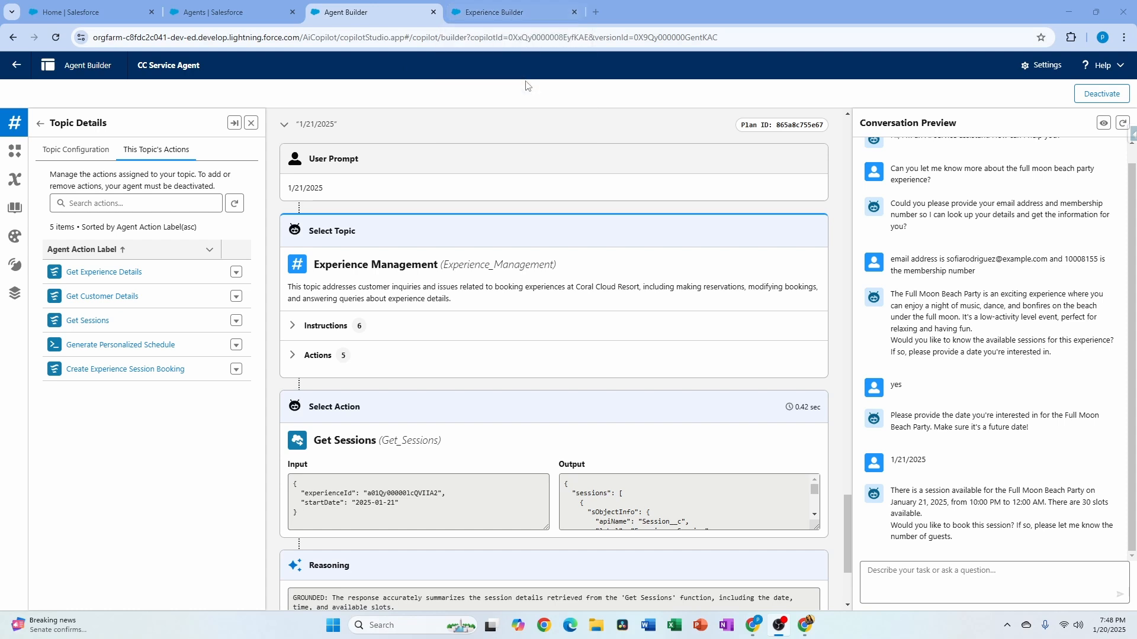
Search Setup for "emb" and open the ESA Web Deployment from Embedded Service Deployments.
{"action": "mouse_move", "coordinate": [506, 16]}
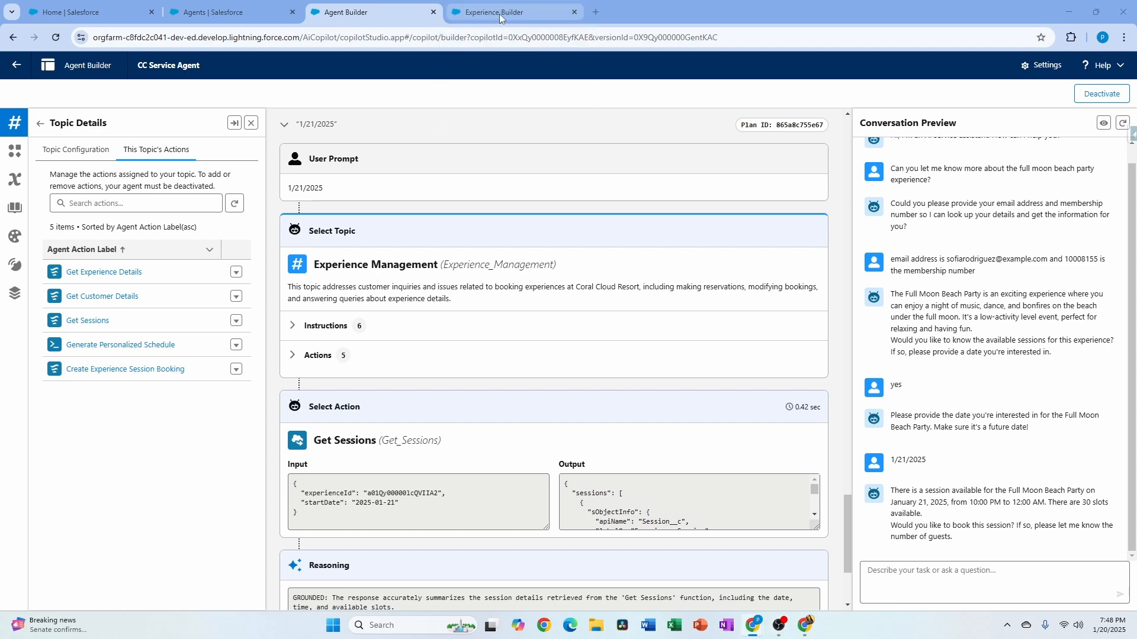
{"action": "left_click", "coordinate": [246, 12]}
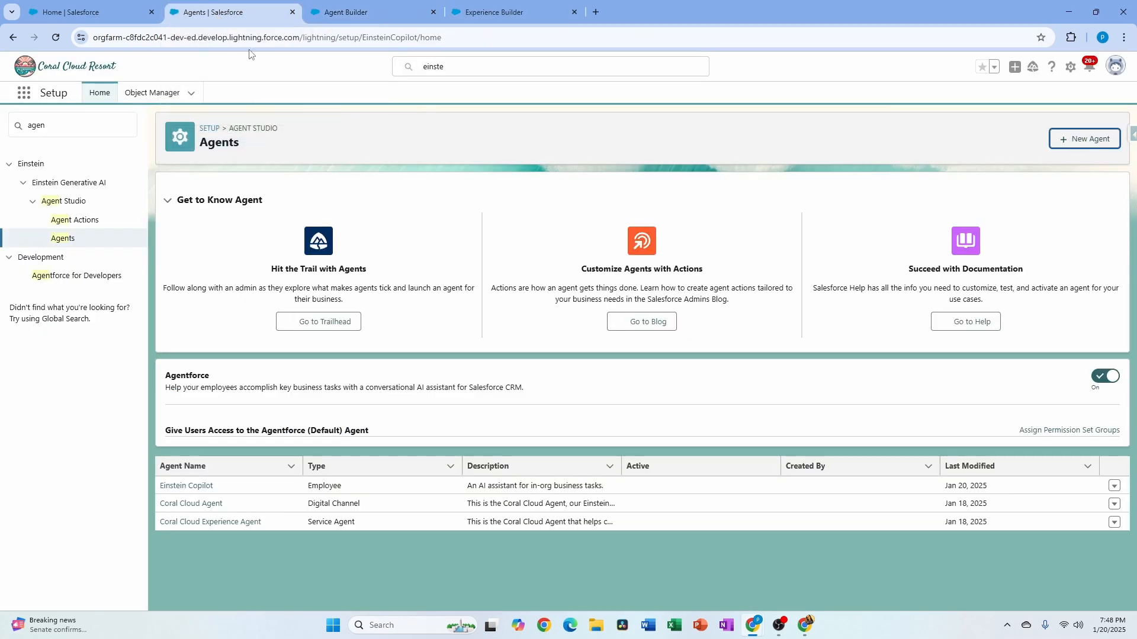
{"action": "left_click", "coordinate": [52, 129]}
{"action": "type", "text": "emb"}
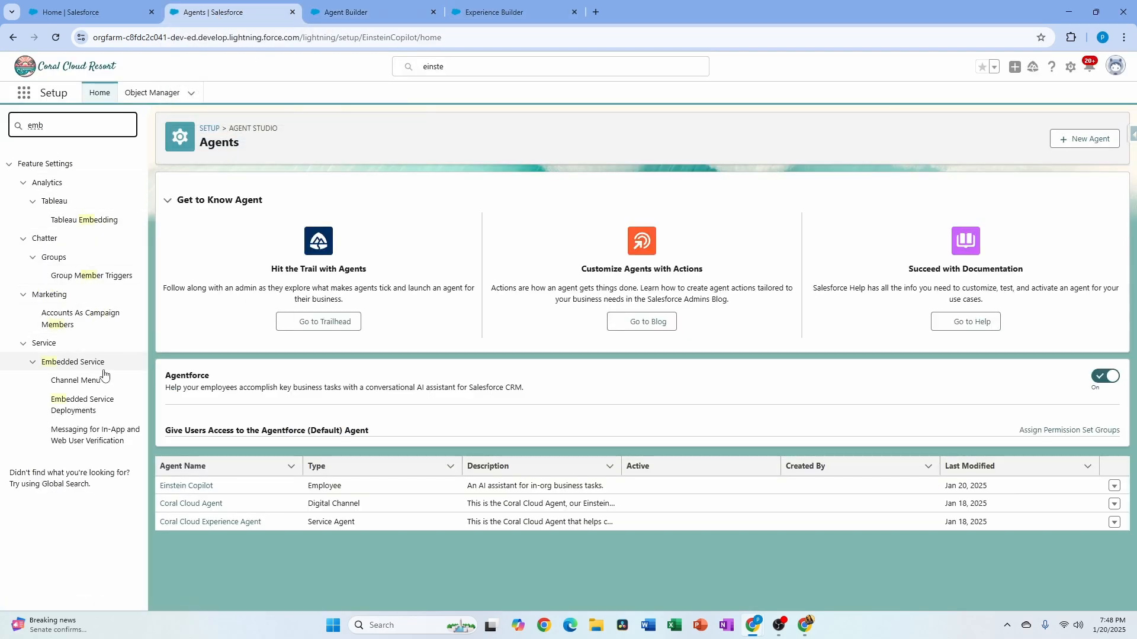
{"action": "left_click", "coordinate": [82, 404]}
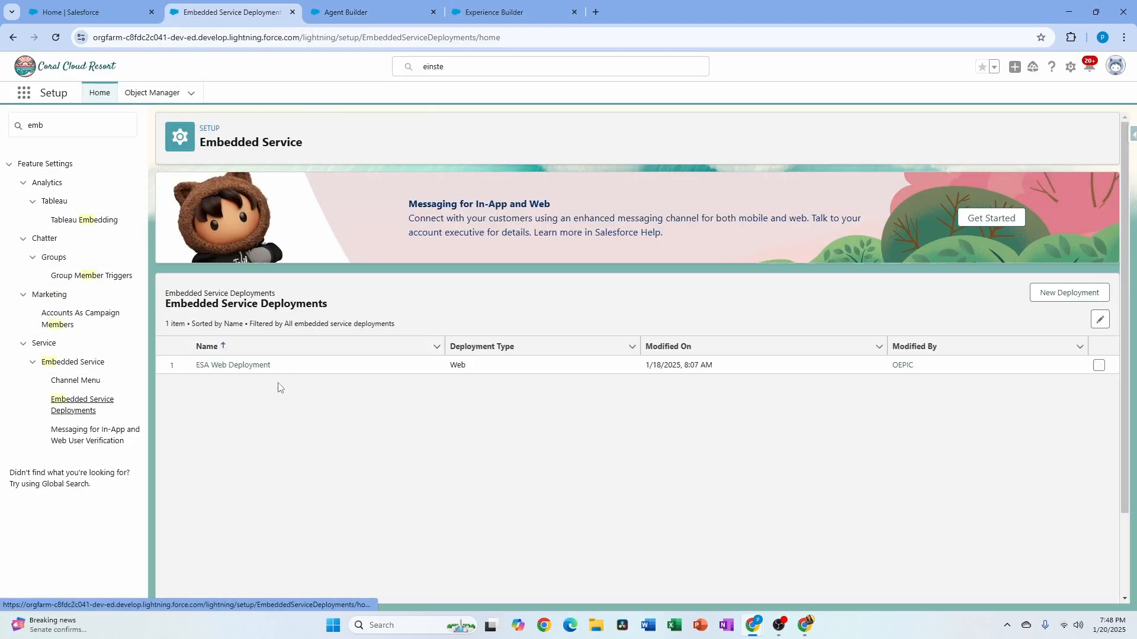
{"action": "left_click", "coordinate": [247, 367]}
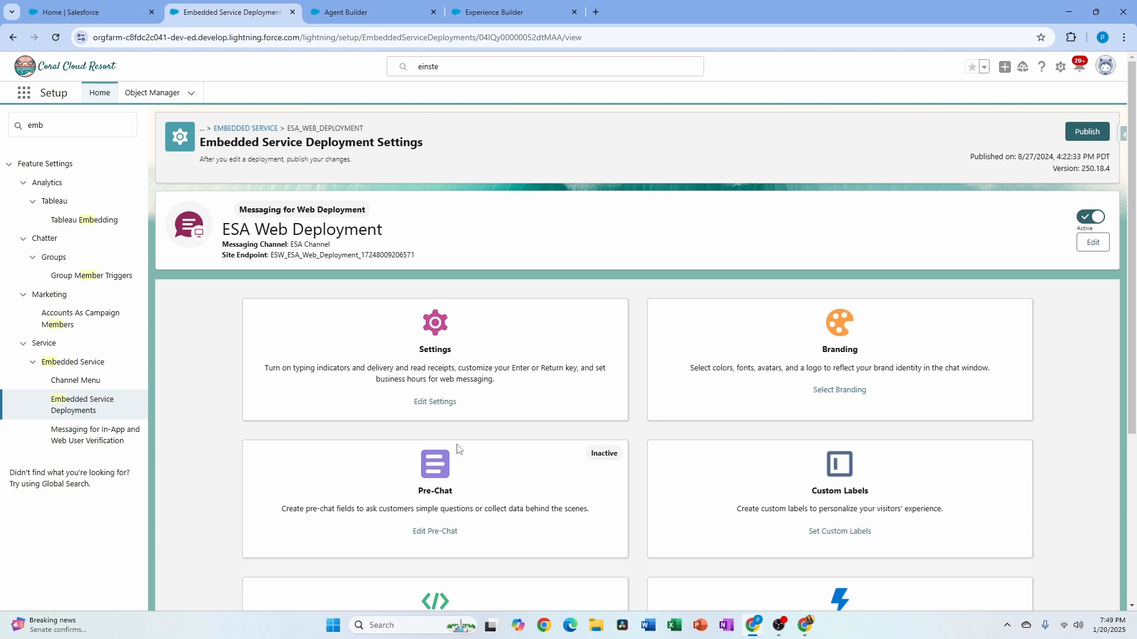
Publish the ESA Web Deployment and check its publication date.
{"action": "scroll", "coordinate": [965, 229], "scroll_direction": "down", "scroll_amount": 3}
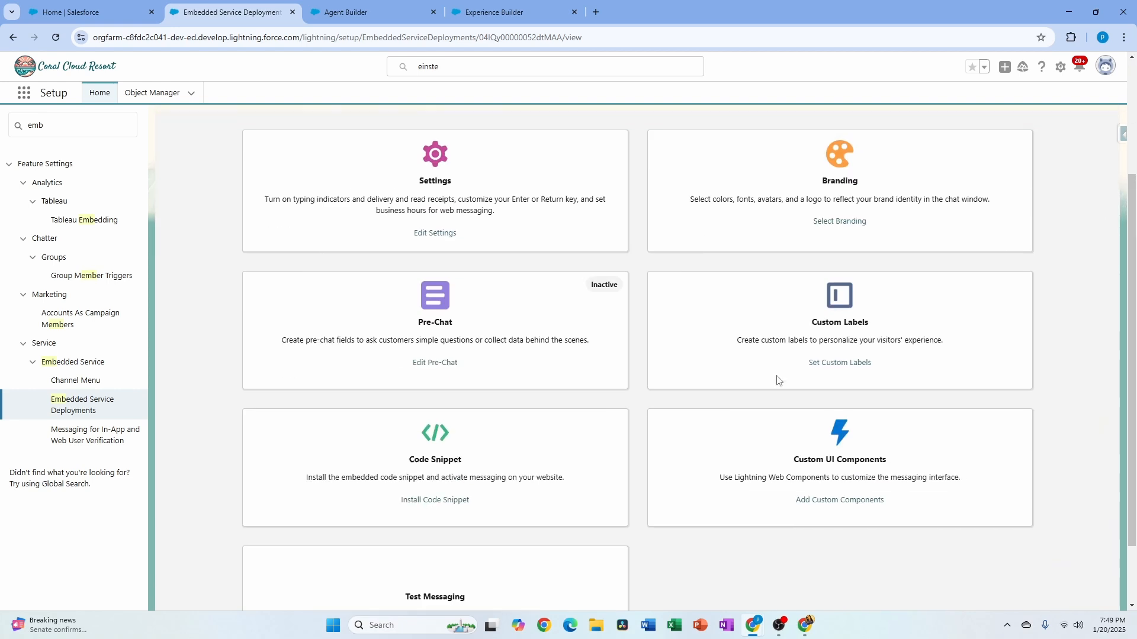
{"action": "scroll", "coordinate": [829, 343], "scroll_direction": "up", "scroll_amount": 3}
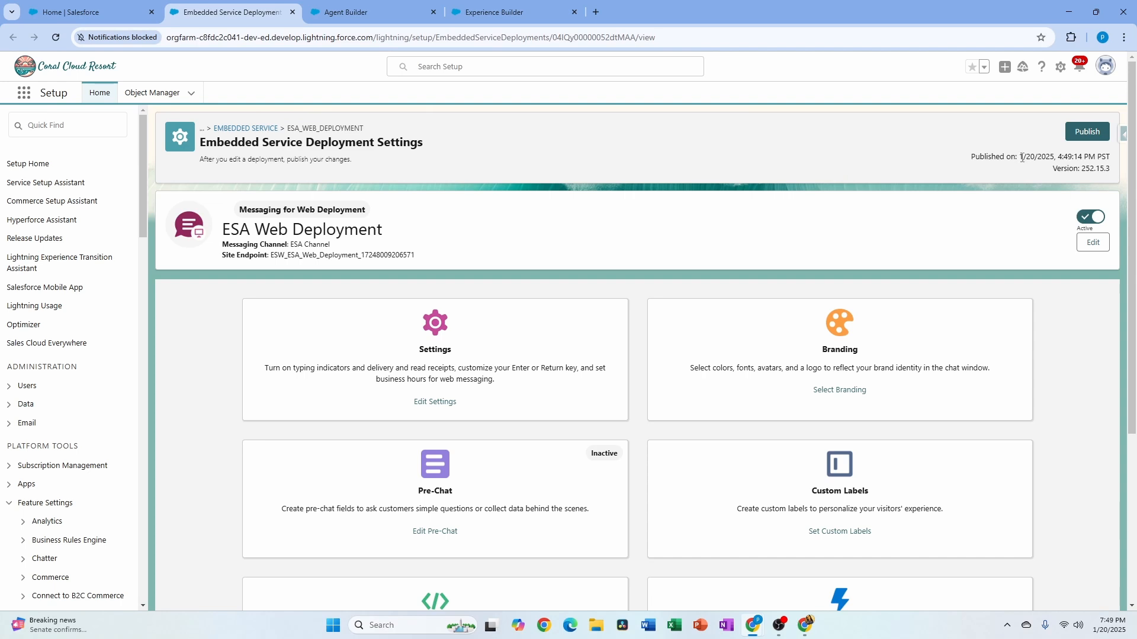
{"action": "left_click_drag", "start_coordinate": [1021, 158], "coordinate": [1055, 158]}
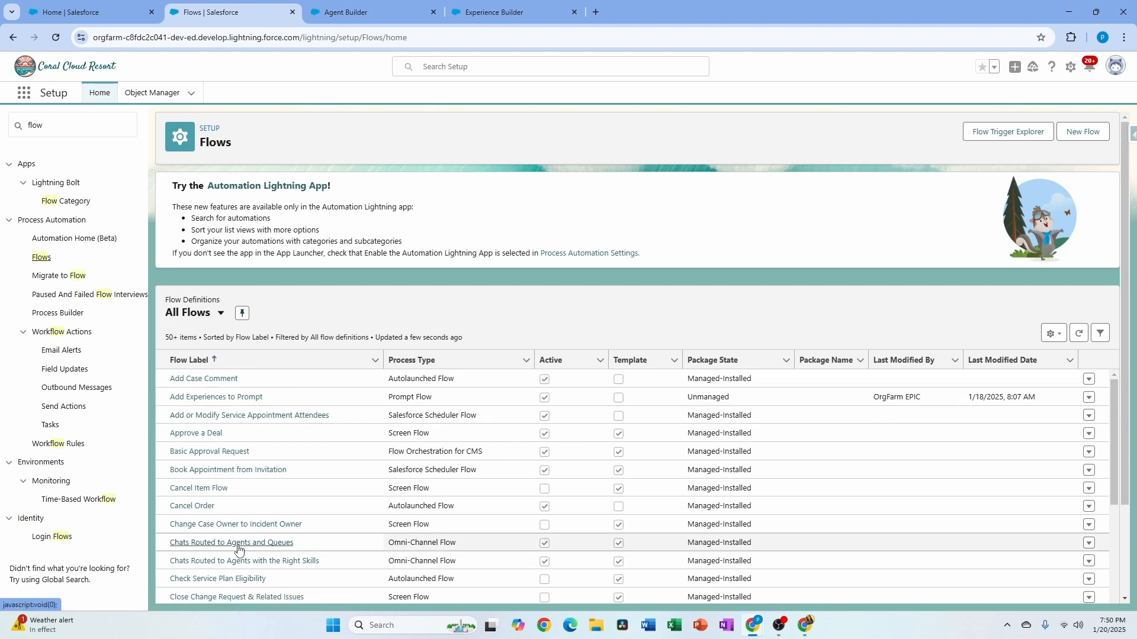
Open the Route to ESA flow from the flow list and open its Route to ESA element for editing.
{"action": "scroll", "coordinate": [198, 509], "scroll_direction": "down", "scroll_amount": 10}
{"action": "left_click", "coordinate": [199, 506]}
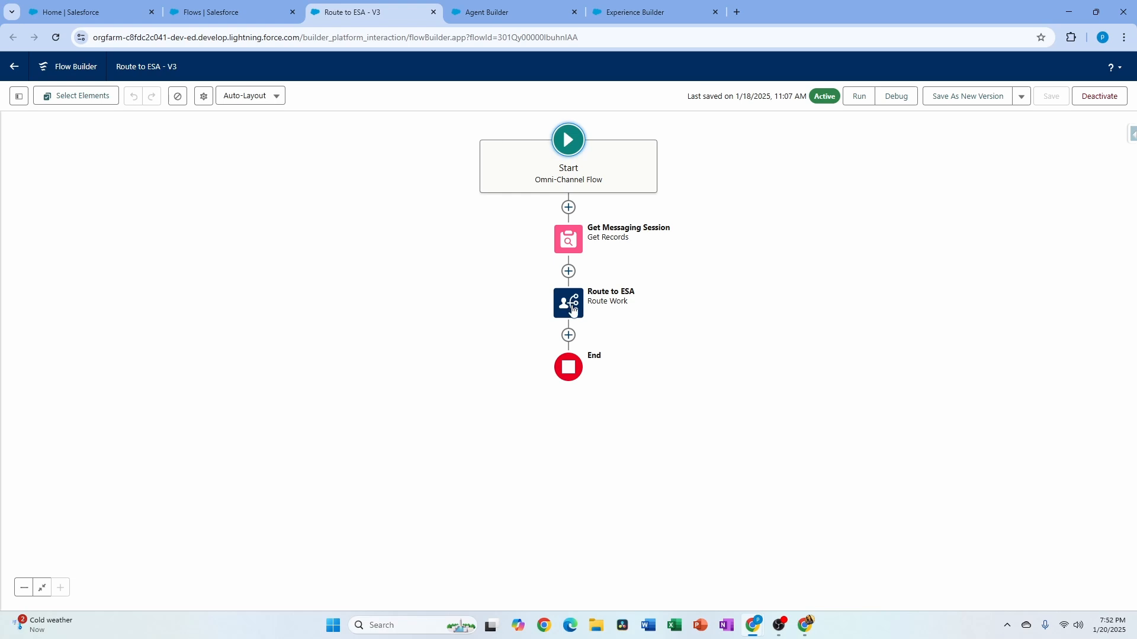
{"action": "left_click", "coordinate": [571, 306]}
{"action": "left_click", "coordinate": [571, 307]}
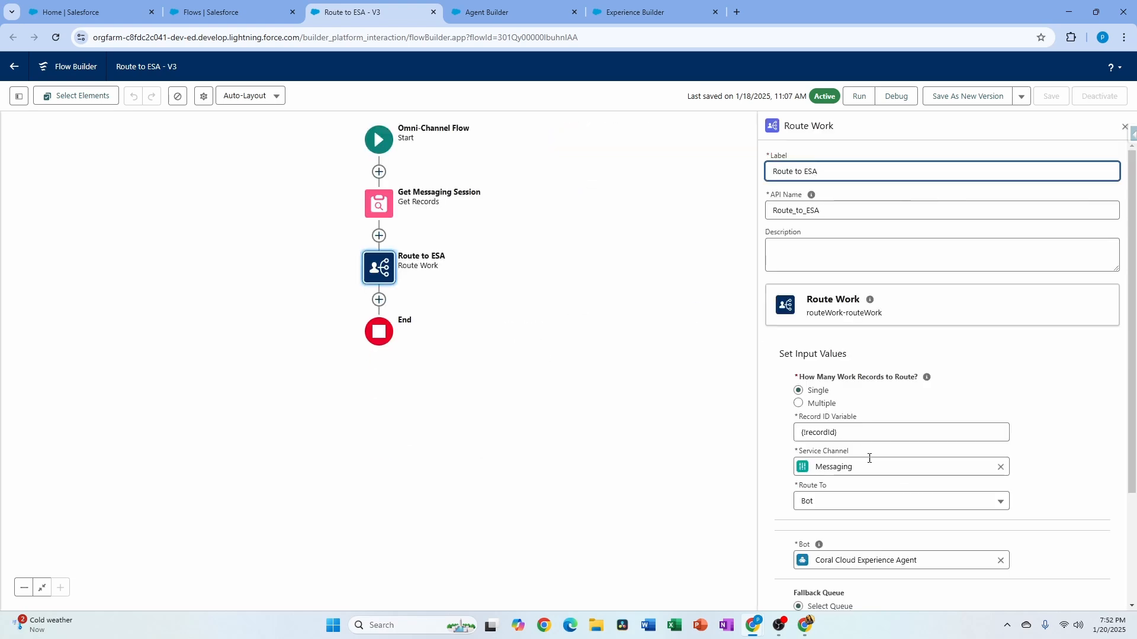
{"action": "scroll", "coordinate": [865, 482], "scroll_direction": "down", "scroll_amount": 2}
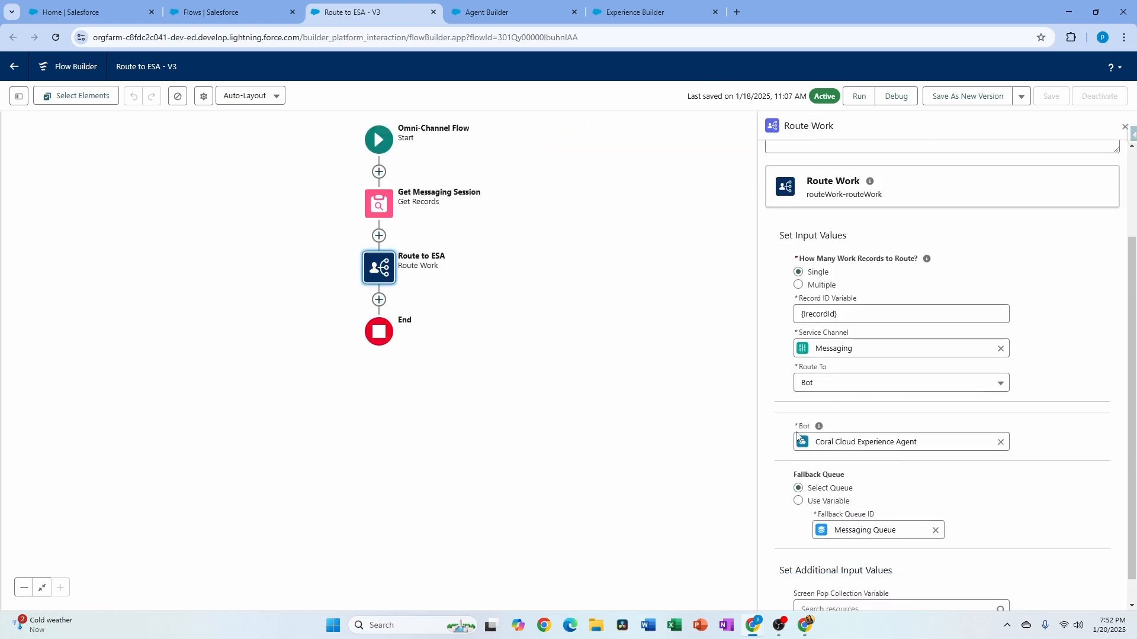
Set Route To to Agentforce Service Agent with CC Service Agent as the agent, and save the flow as a new version.
{"action": "left_click", "coordinate": [1003, 383]}
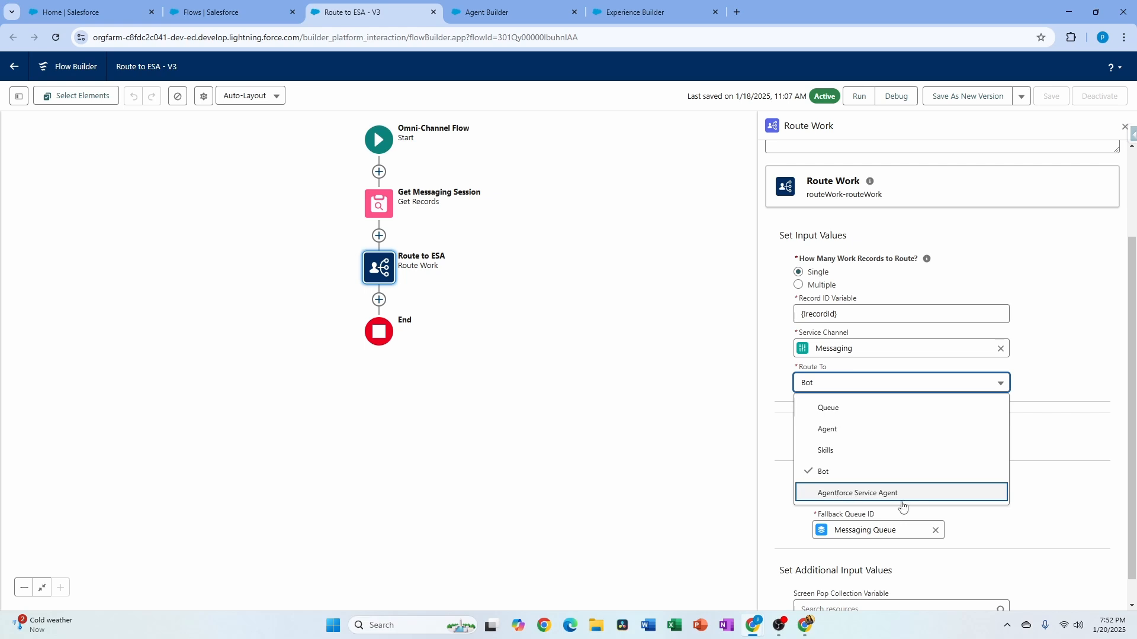
{"action": "left_click", "coordinate": [852, 492]}
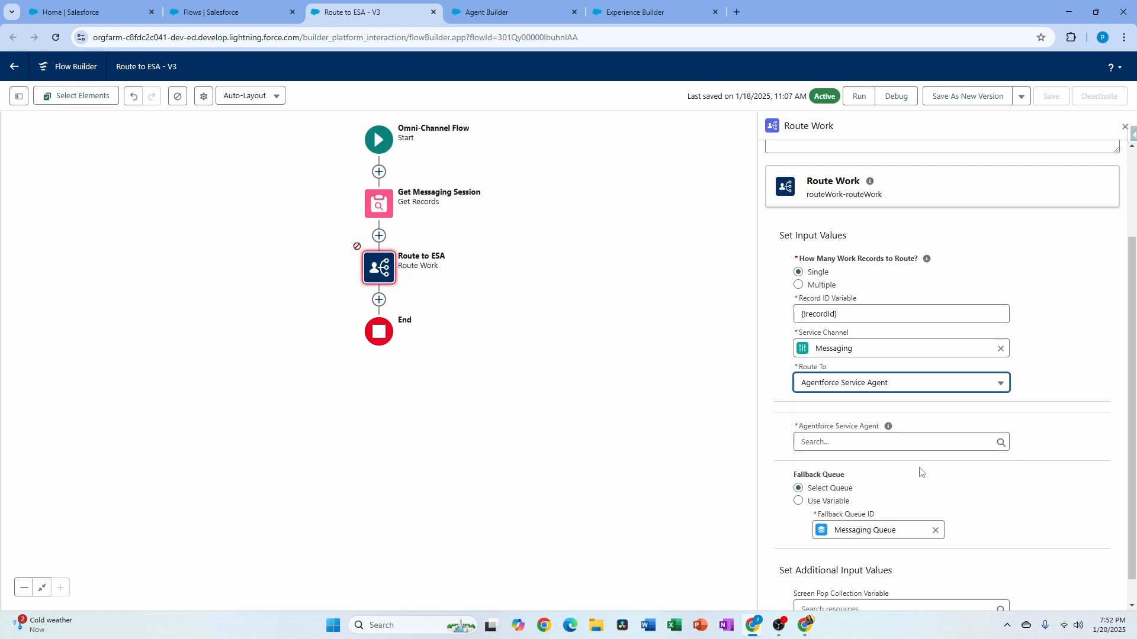
{"action": "left_click", "coordinate": [856, 443]}
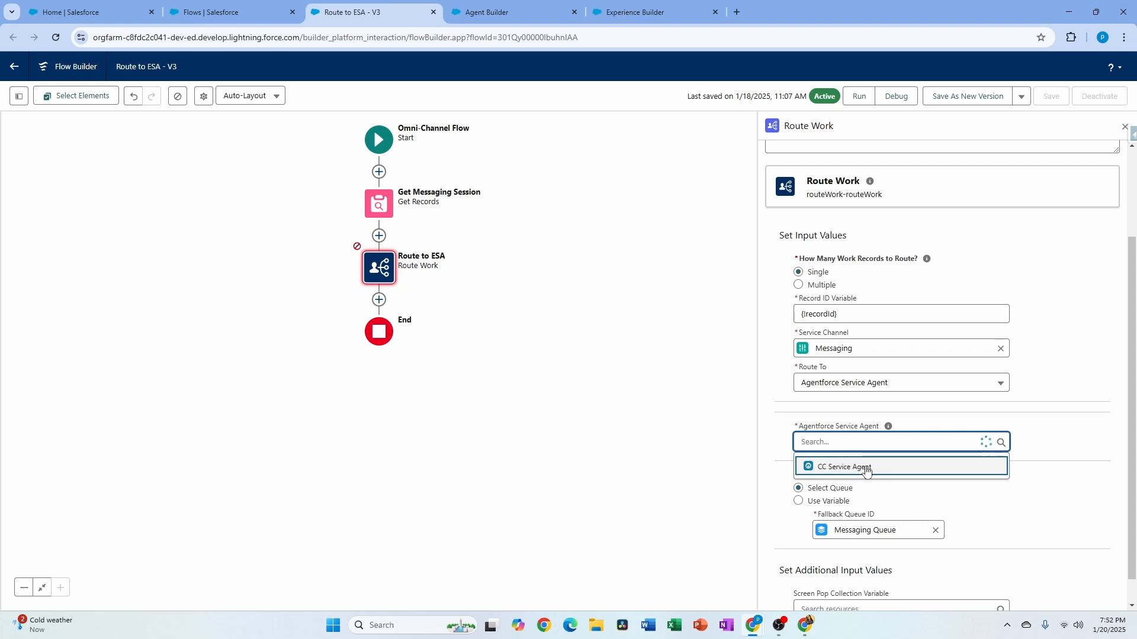
{"action": "left_click", "coordinate": [864, 467]}
{"action": "left_click_drag", "start_coordinate": [817, 409], "coordinate": [887, 410]}
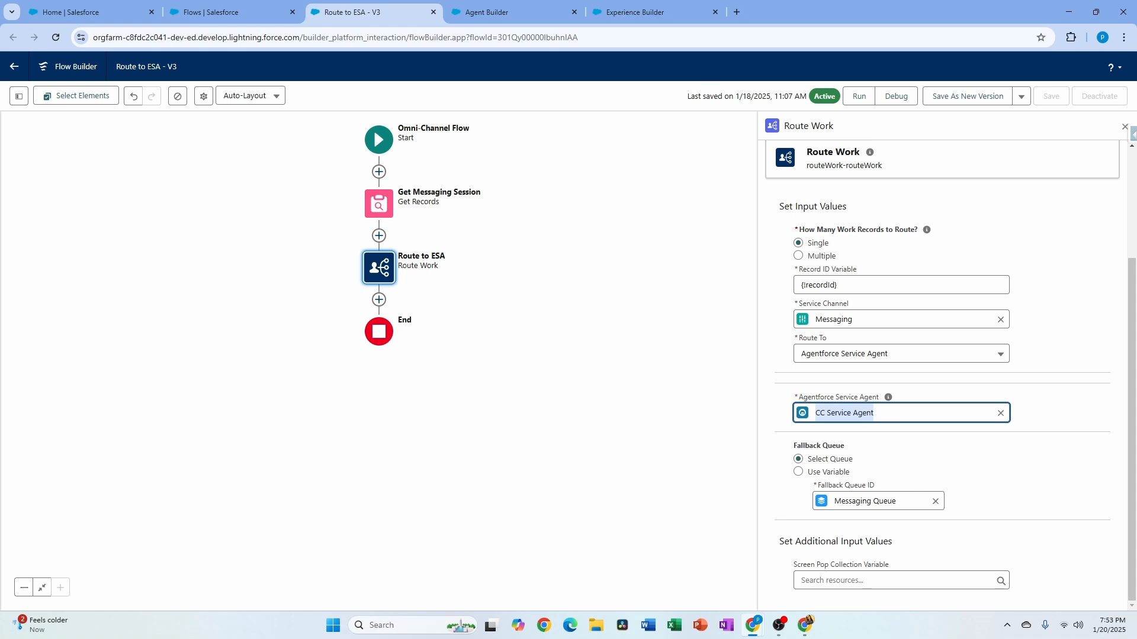
{"action": "left_click", "coordinate": [976, 98]}
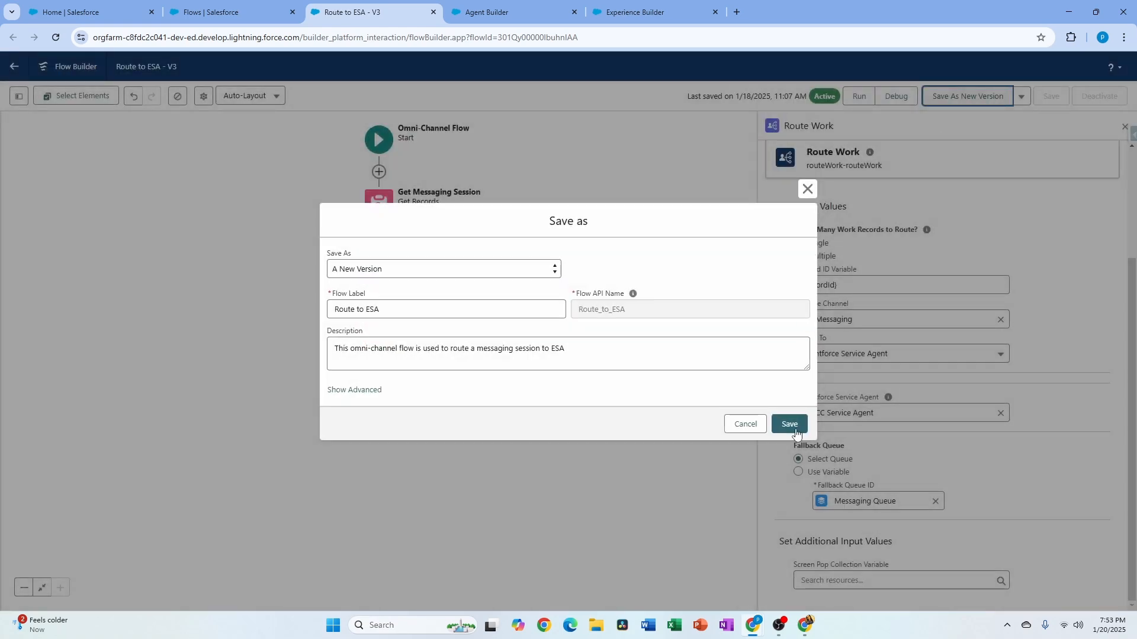
{"action": "left_click", "coordinate": [790, 425]}
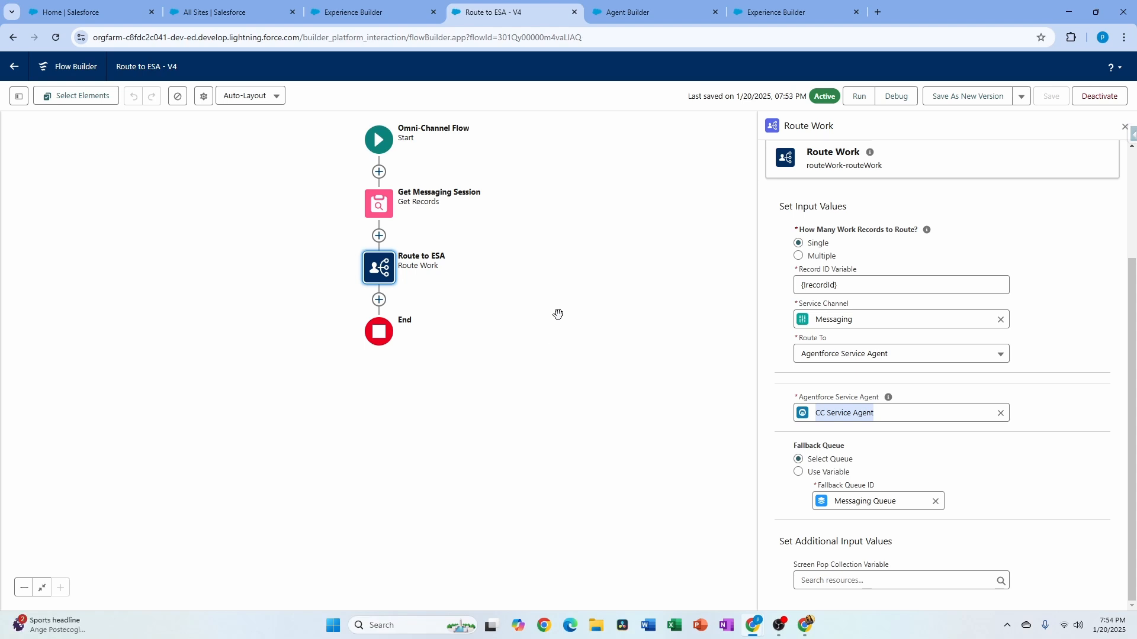
In the coral-cloud site's Experience Builder, find the Embedded Messaging component with "emb" and place it above the Book an Experience of a Lifetime section.
{"action": "left_click", "coordinate": [763, 19]}
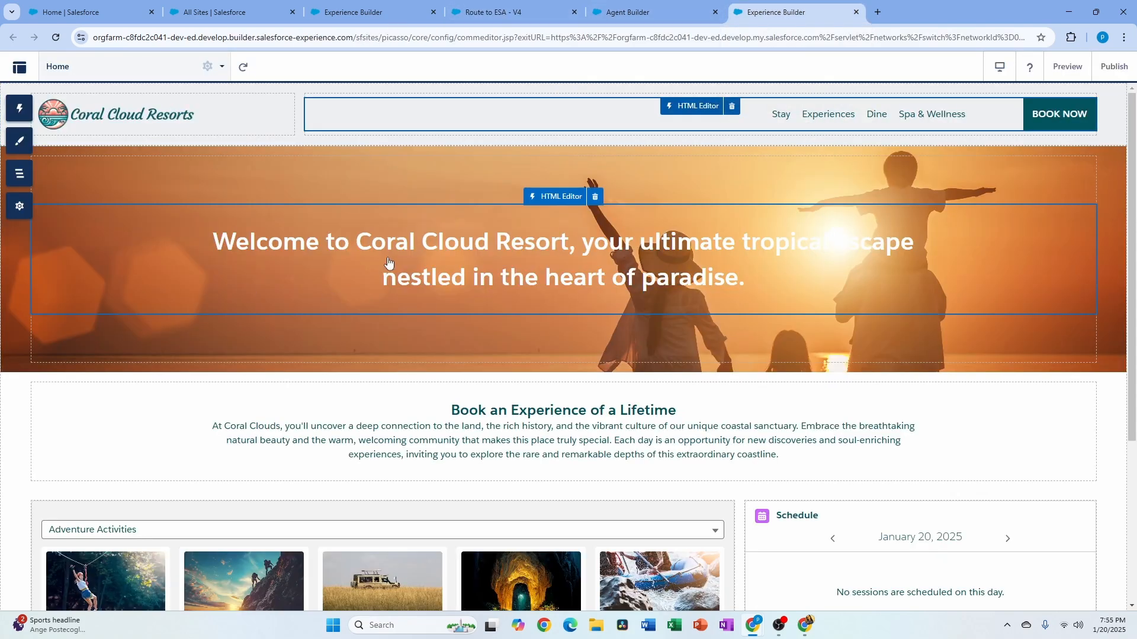
{"action": "key", "text": "ctrl+2"}
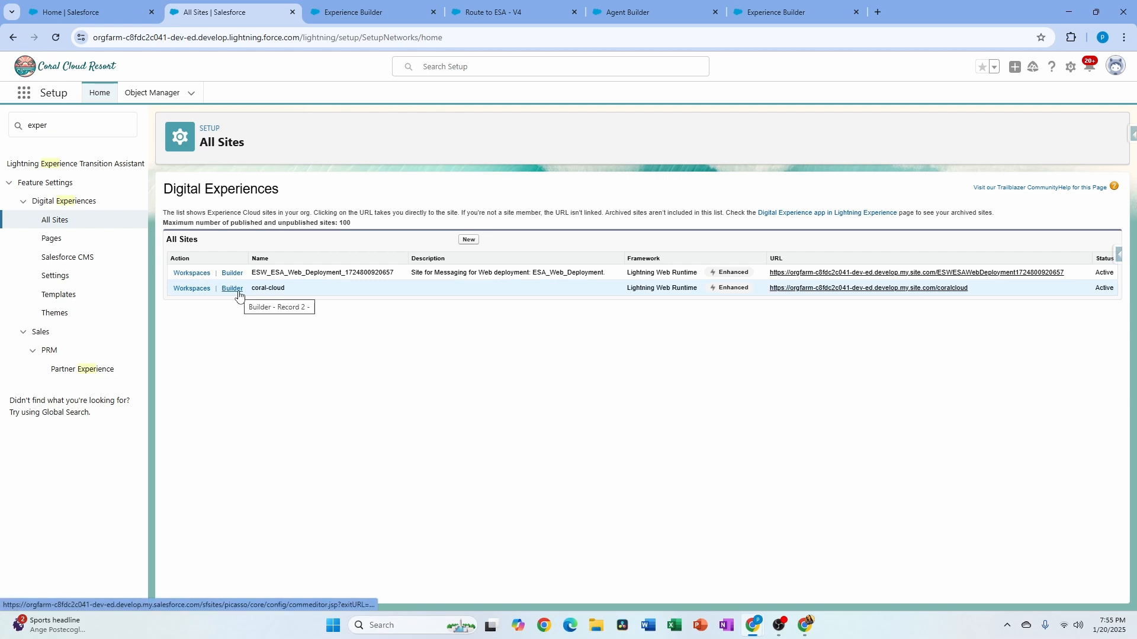
{"action": "left_click", "coordinate": [775, 20]}
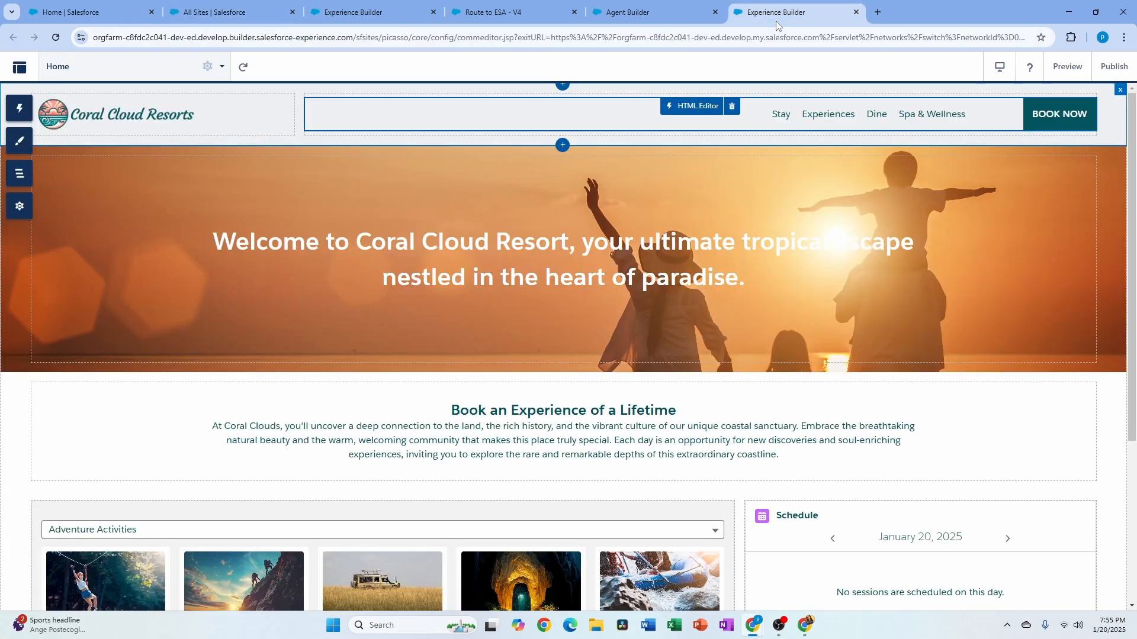
{"action": "left_click", "coordinate": [29, 112]}
{"action": "left_click", "coordinate": [118, 131]}
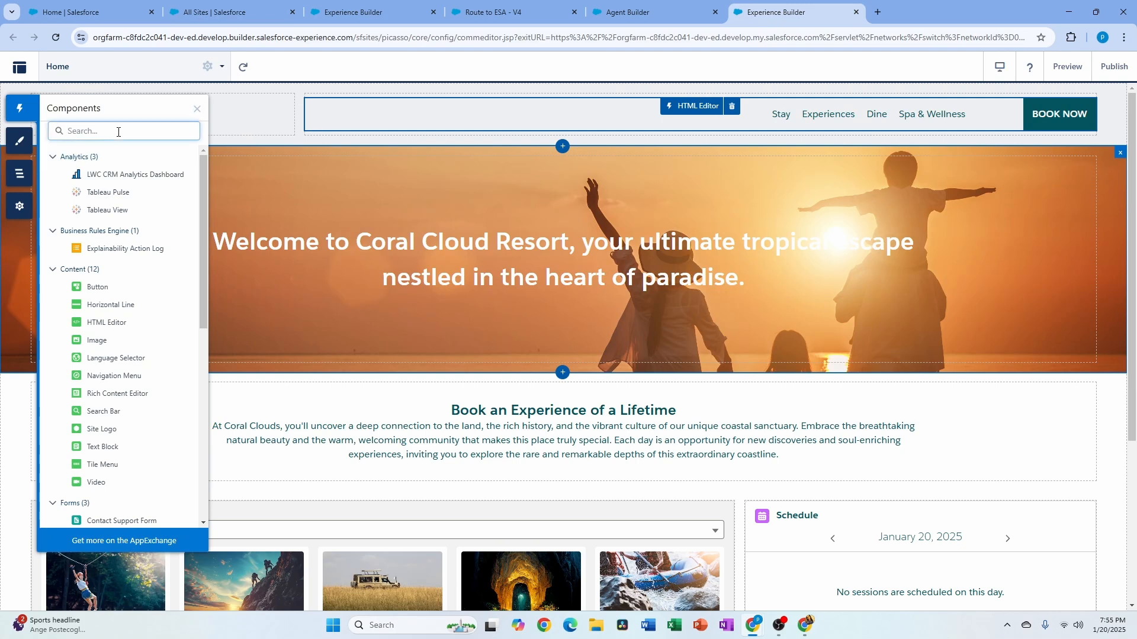
{"action": "type", "text": "emb"}
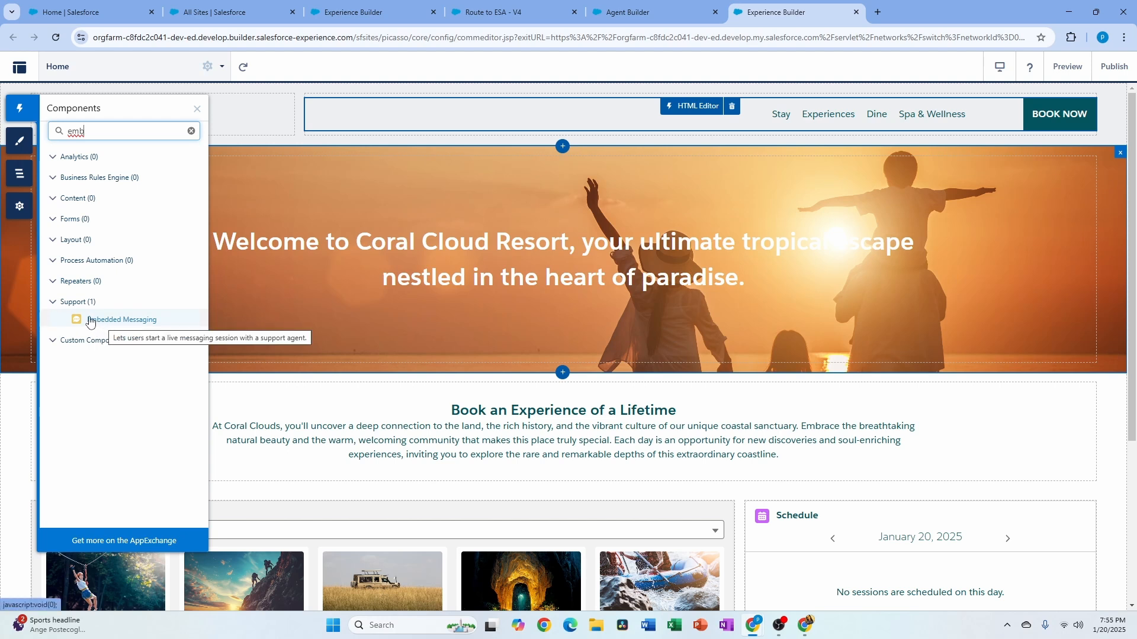
{"action": "left_click_drag", "start_coordinate": [89, 320], "coordinate": [592, 422]}
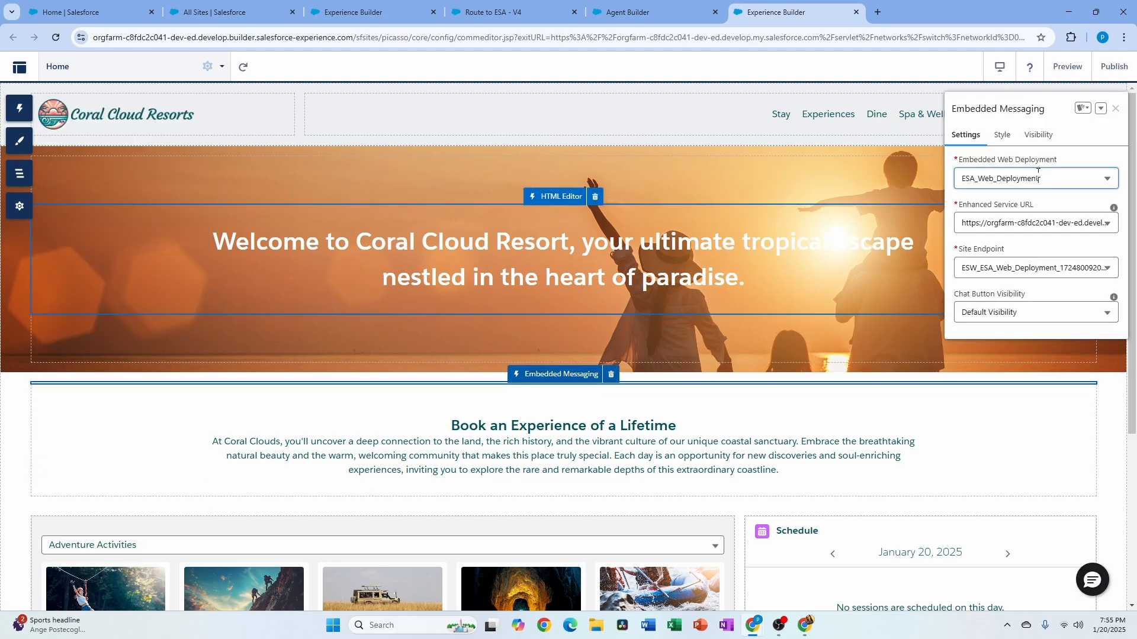
Check the Embedded Messaging component's Embedded Web Deployment choice, ESA_Web_Deployment, and publish the site.
{"action": "left_click", "coordinate": [1038, 173]}
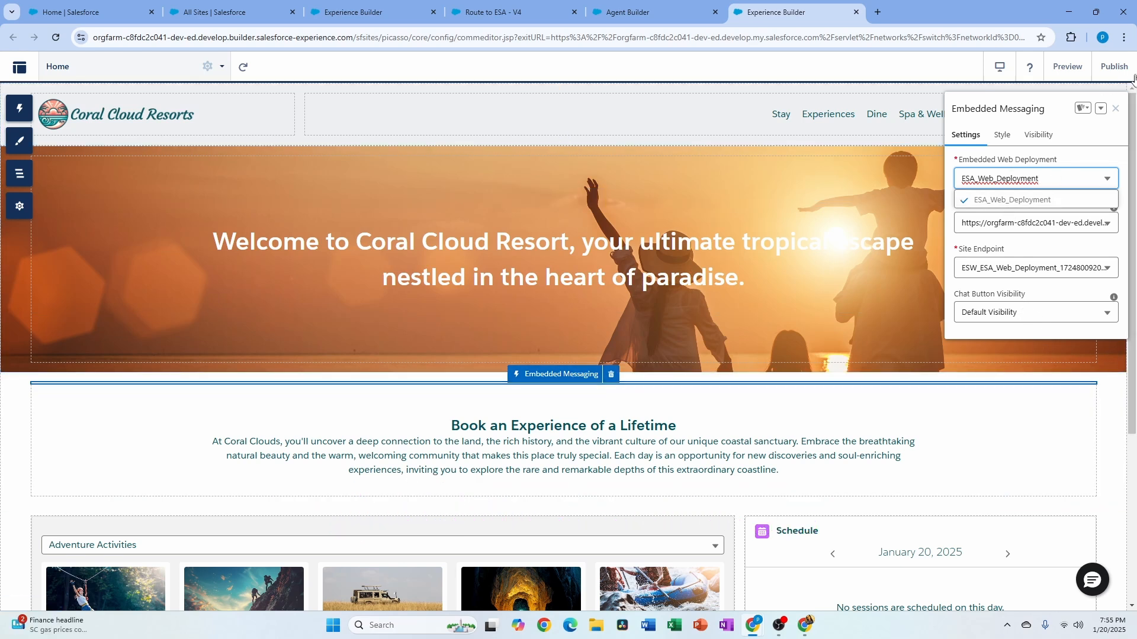
{"action": "left_click", "coordinate": [1113, 66]}
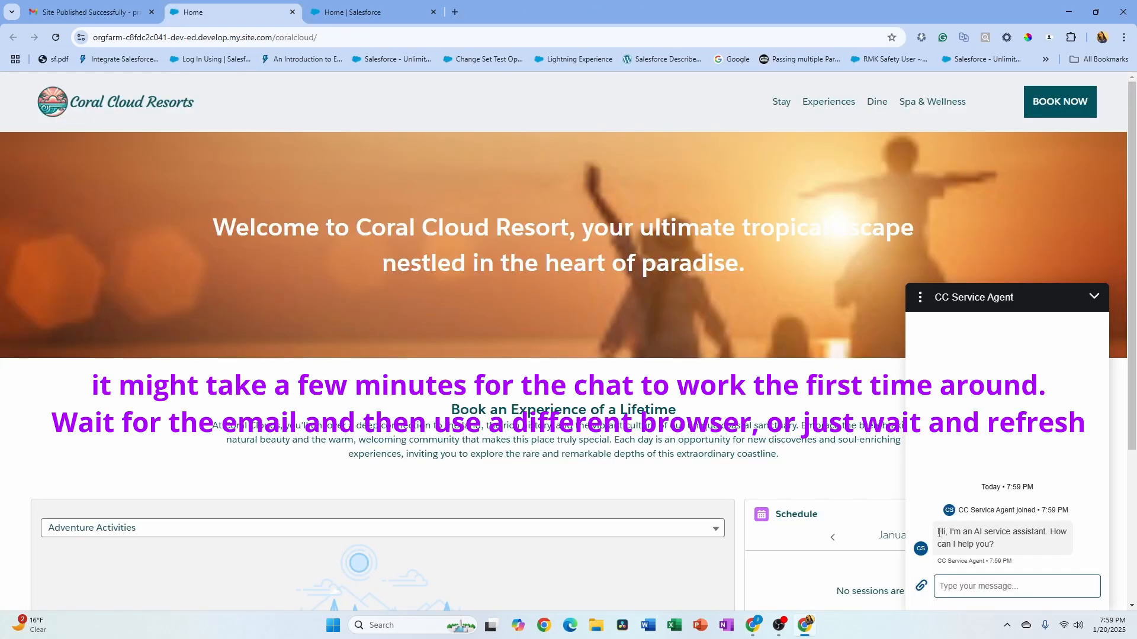
In the published Coral Cloud site's chat, ask the agent "Can you let me know about the Underground Cave Exploration?".
{"action": "left_click_drag", "start_coordinate": [939, 532], "coordinate": [996, 550]}
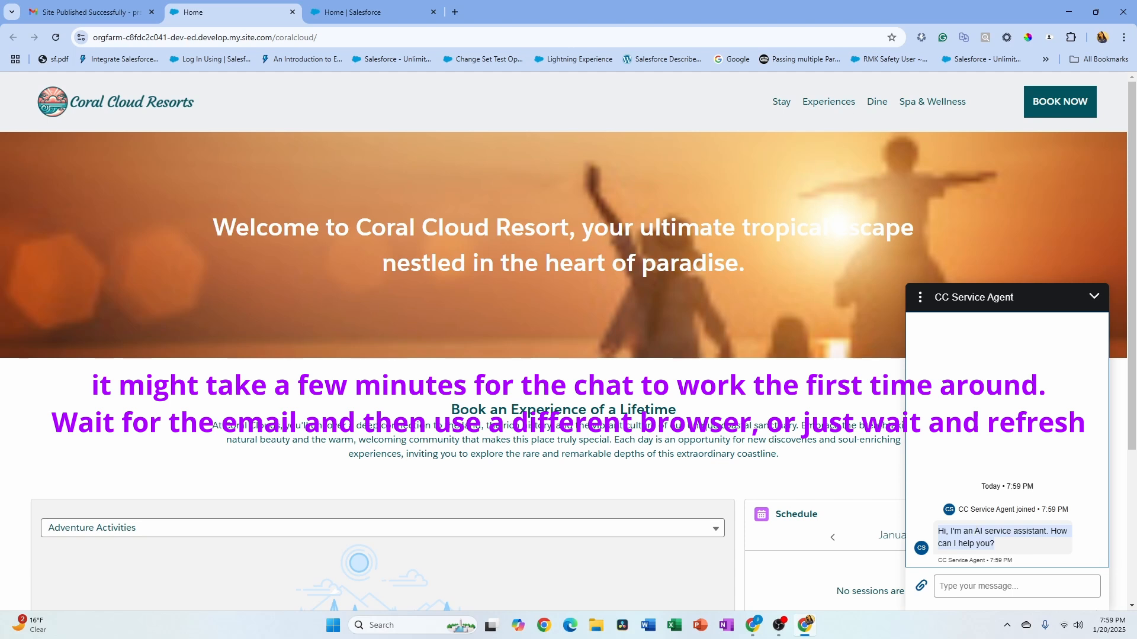
{"action": "key", "text": "alt+Tab"}
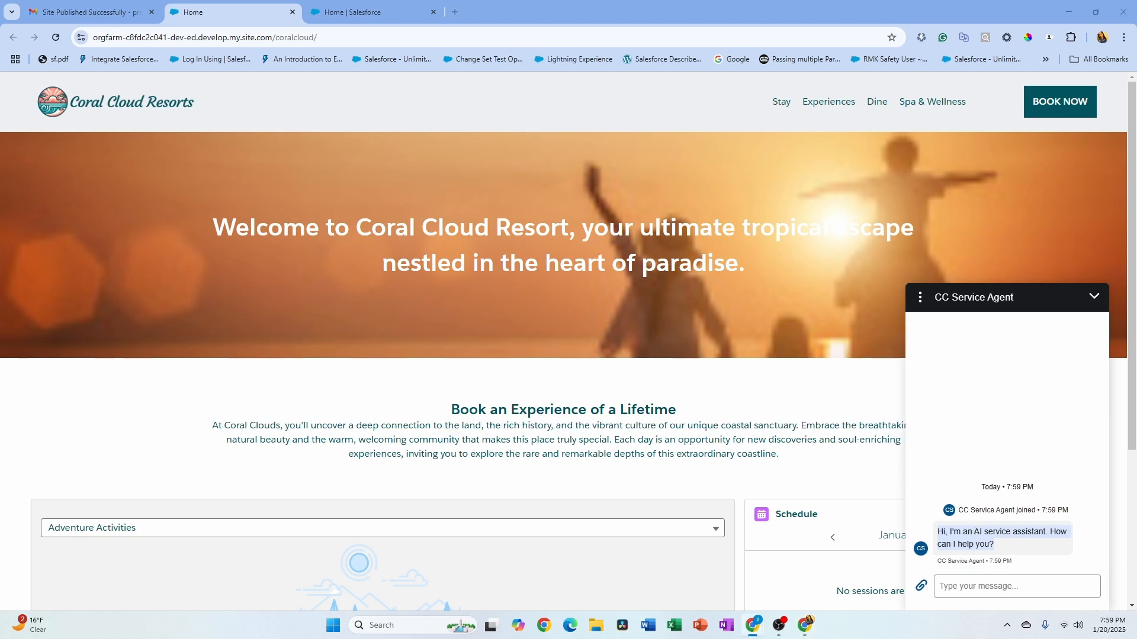
{"action": "key", "text": "alt+Tab"}
{"action": "type", "text": "Can you let me know about the Underground Cave Exploration?"}
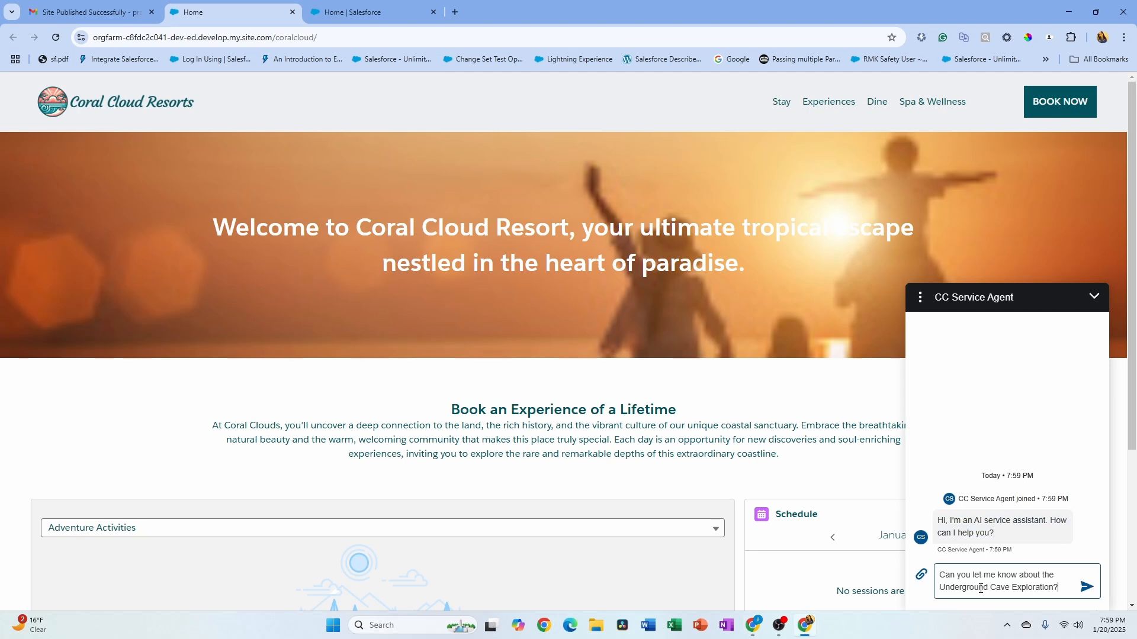
{"action": "left_click", "coordinate": [1087, 588]}
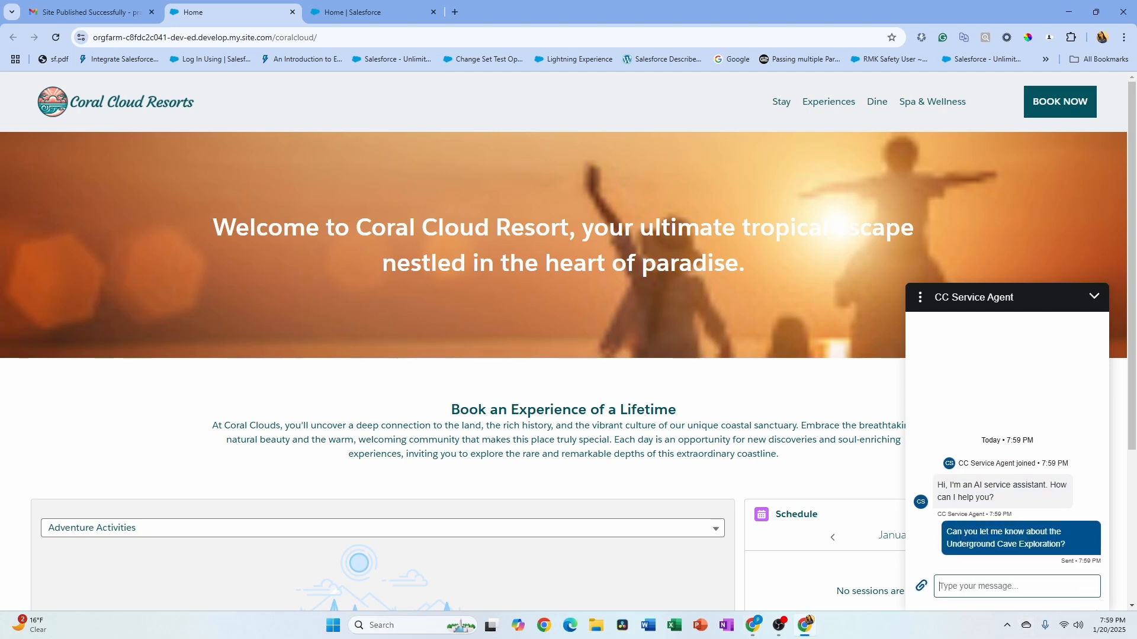
Send the agent a message with the customer's email address and membership number.
{"action": "key", "text": "alt+Tab"}
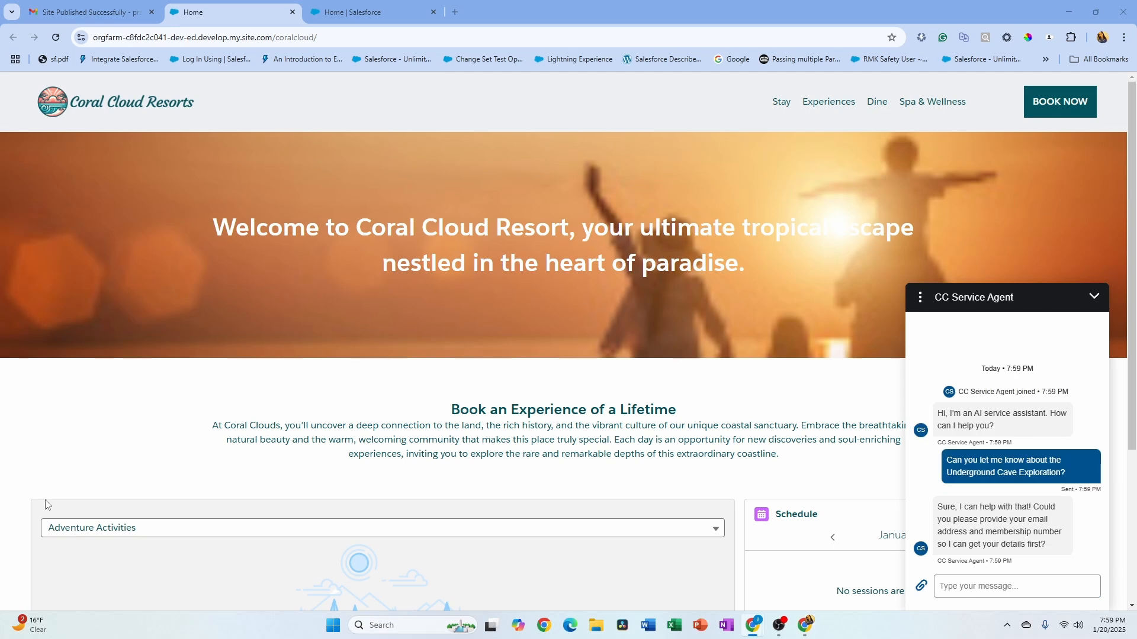
{"action": "left_click", "coordinate": [995, 592]}
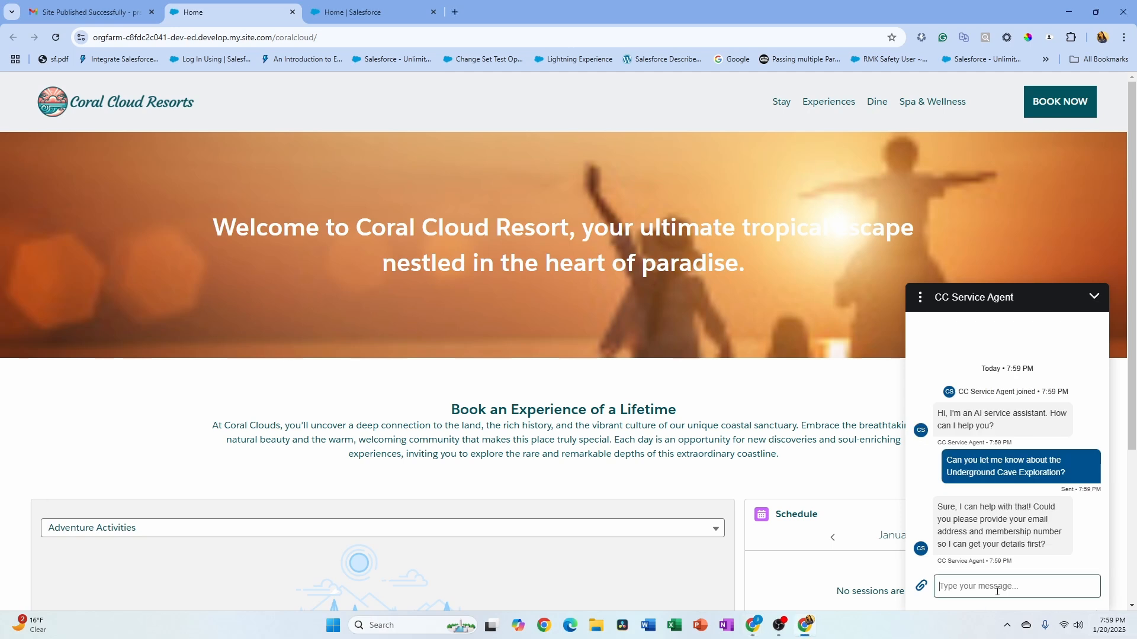
{"action": "key", "text": "ctrl+v"}
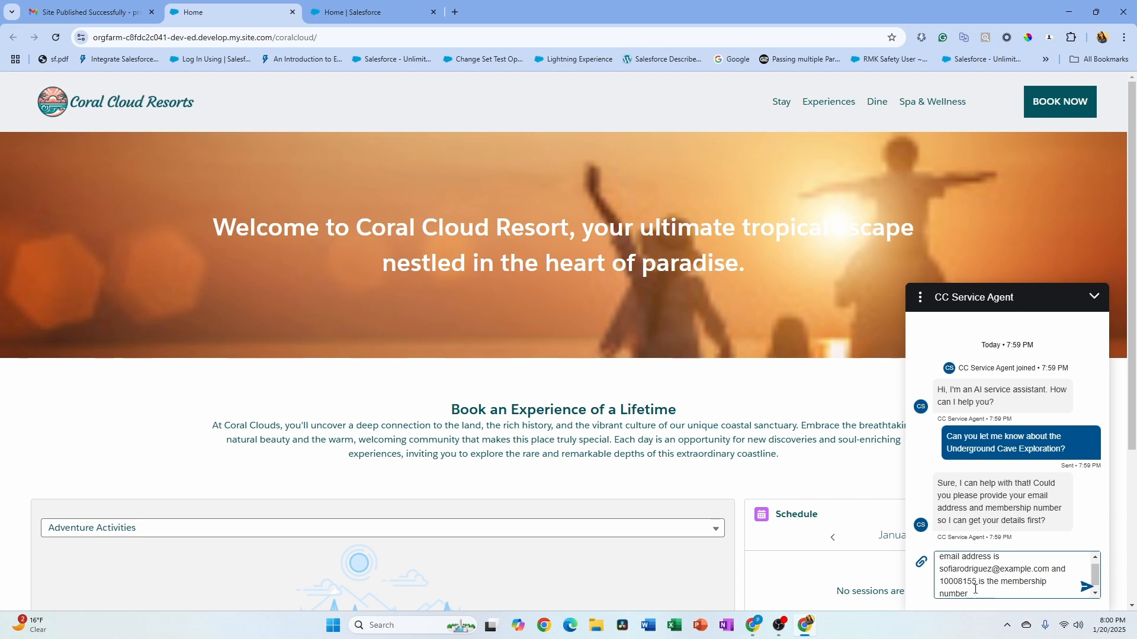
{"action": "scroll", "coordinate": [982, 582], "scroll_direction": "up", "scroll_amount": 2}
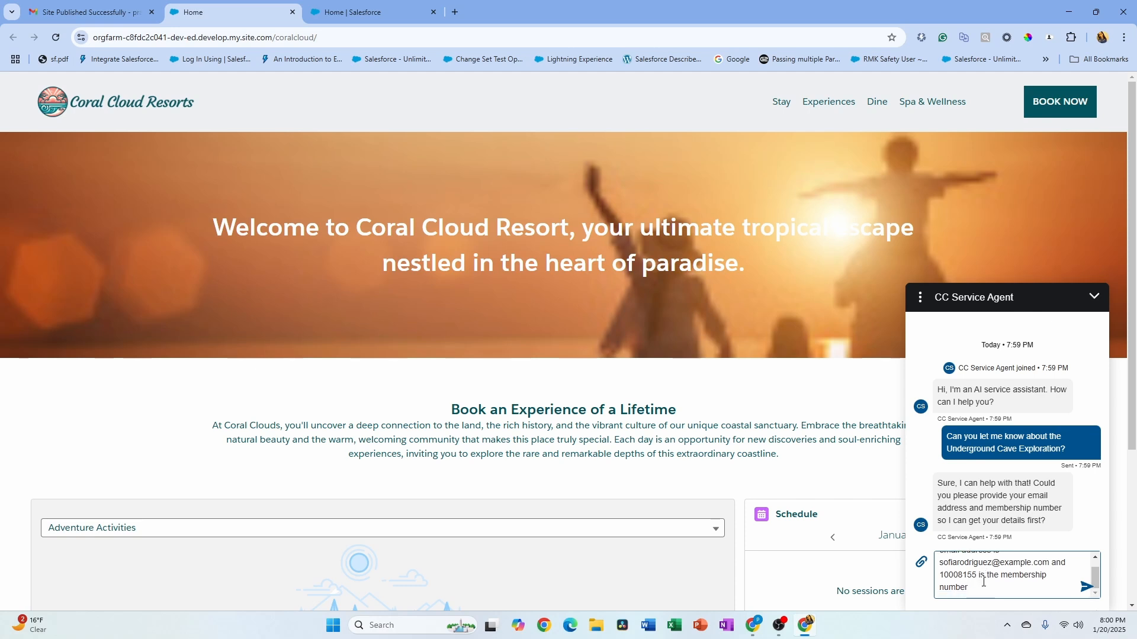
{"action": "left_click", "coordinate": [1087, 587]}
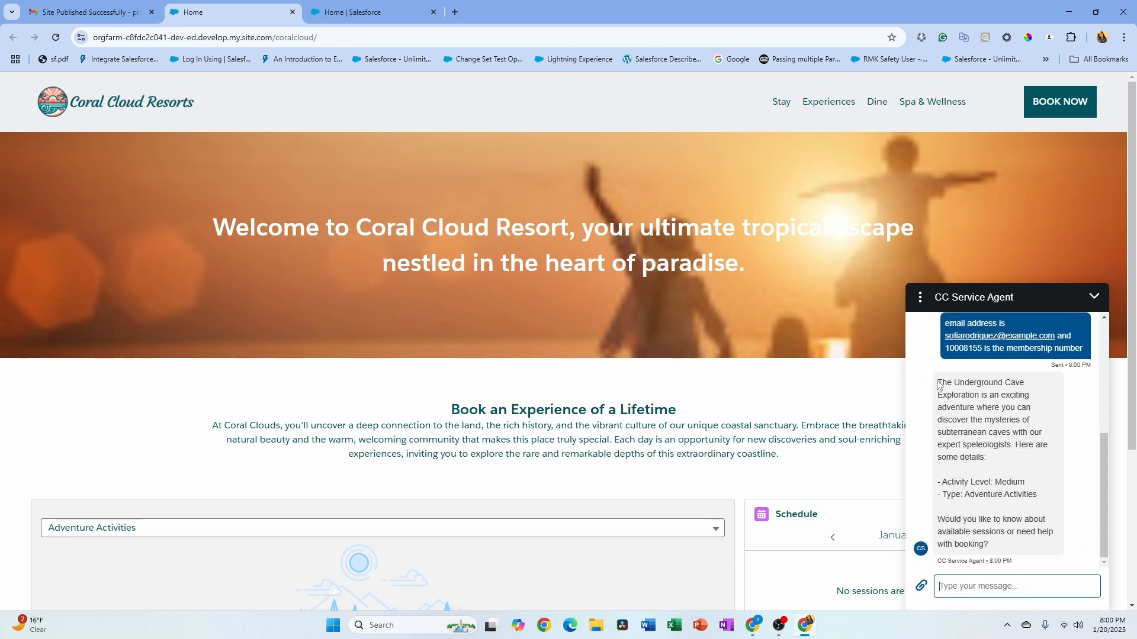
Reply "sure" to the agent's offer of available sessions and give 1/25/25 as the date.
{"action": "left_click_drag", "start_coordinate": [937, 385], "coordinate": [995, 467]}
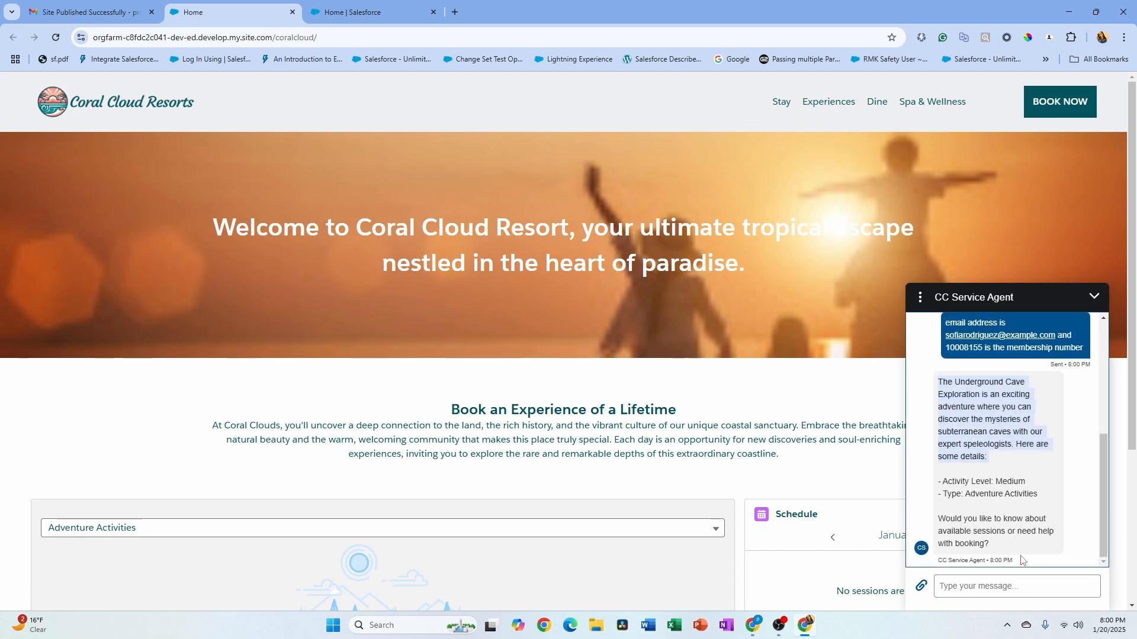
{"action": "left_click", "coordinate": [982, 588]}
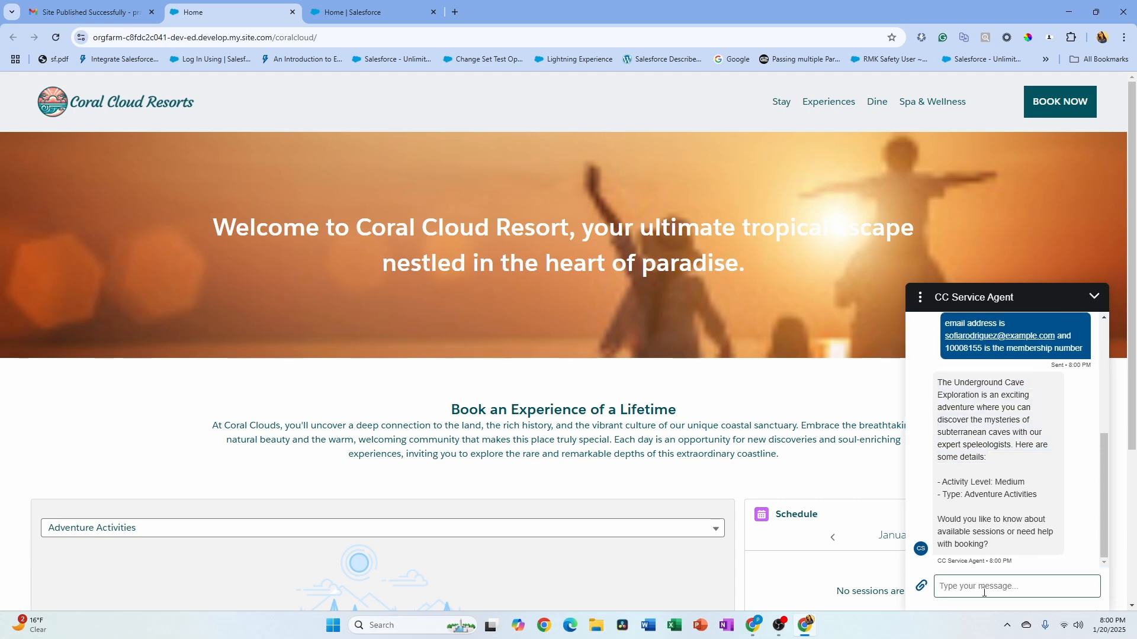
{"action": "type", "text": "sure"}
{"action": "key", "text": "Return"}
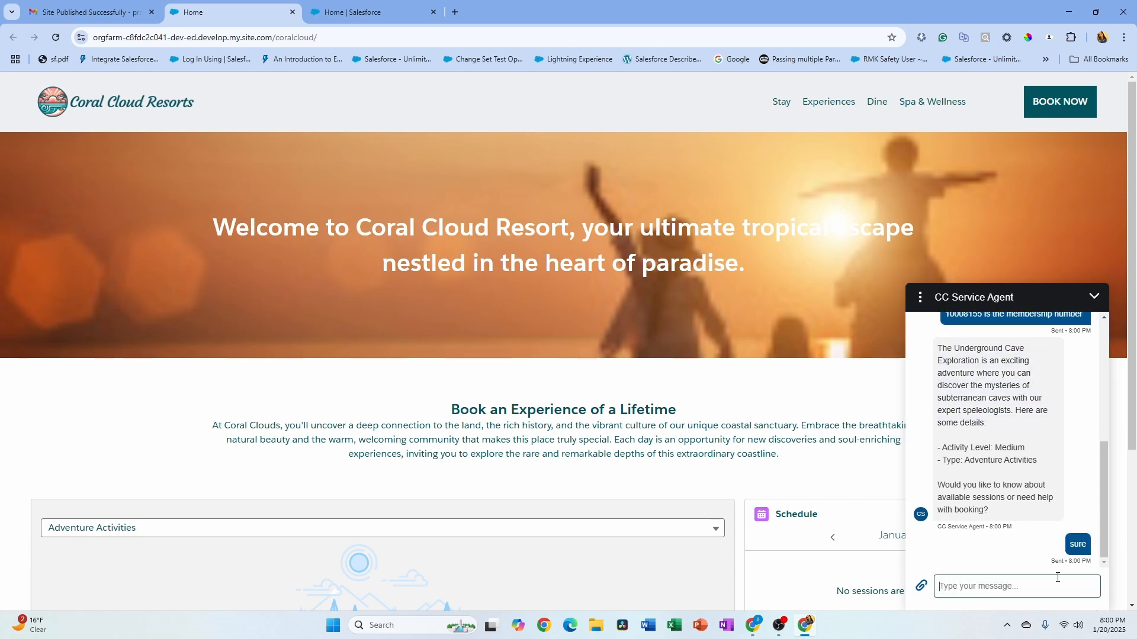
{"action": "scroll", "coordinate": [959, 514], "scroll_direction": "down", "scroll_amount": 3}
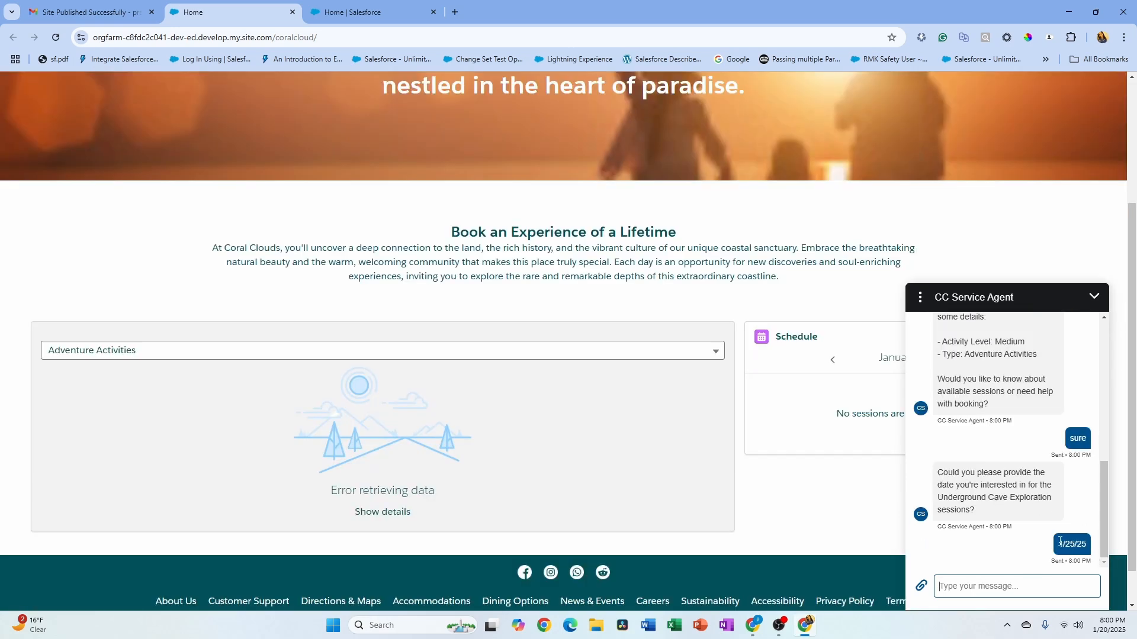
{"action": "left_click_drag", "start_coordinate": [1057, 544], "coordinate": [1081, 548]}
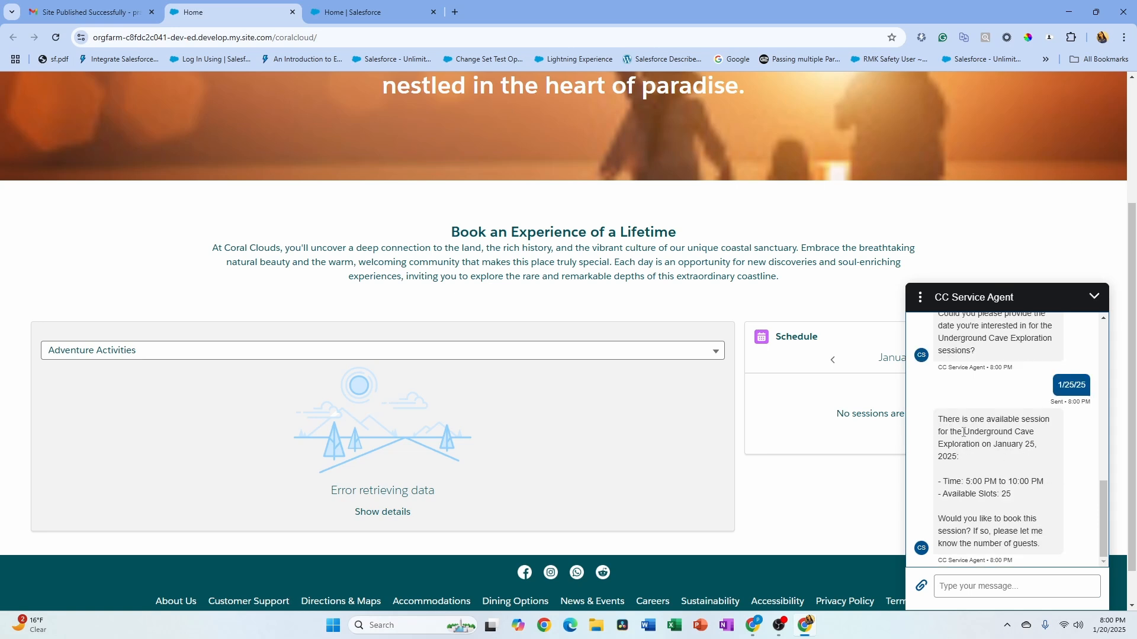
Answer the agent's booking question with "56 yes" and read its reply about the number of guests.
{"action": "scroll", "coordinate": [927, 522], "scroll_direction": "down", "scroll_amount": 1}
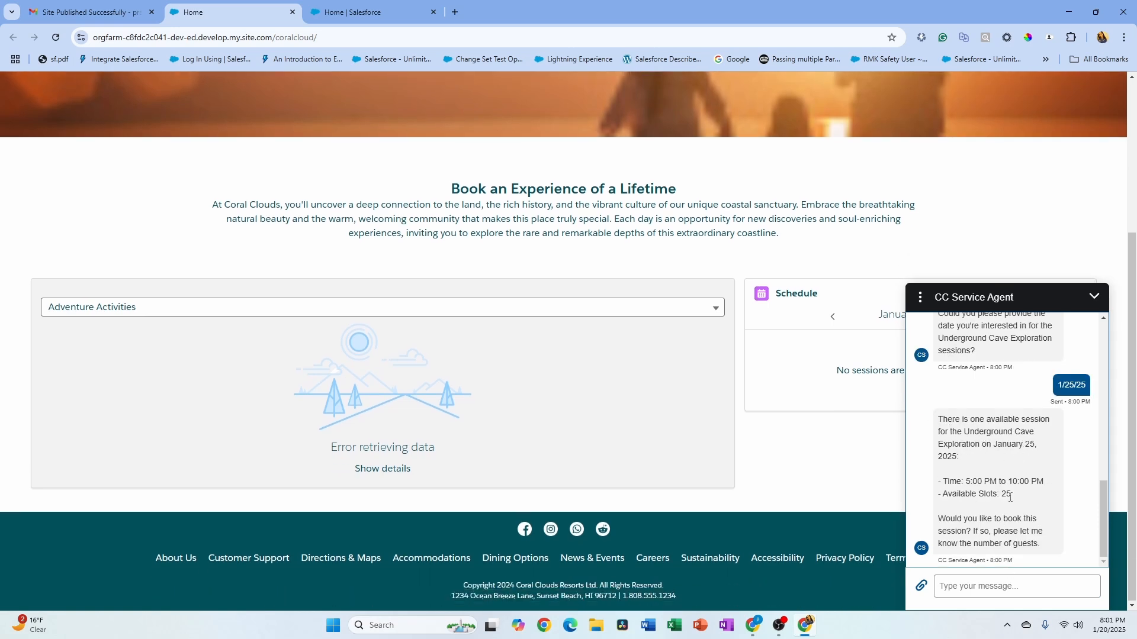
{"action": "left_click", "coordinate": [1010, 585]}
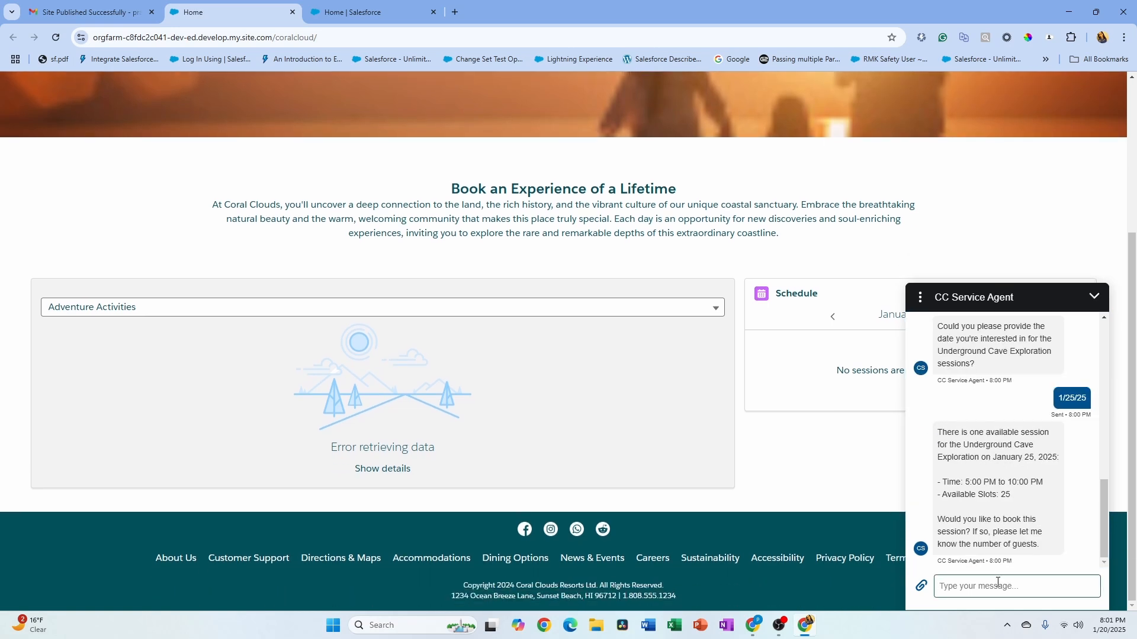
{"action": "type", "text": "56 yes"}
{"action": "key", "text": "Return"}
{"action": "left_click_drag", "start_coordinate": [937, 456], "coordinate": [971, 563]}
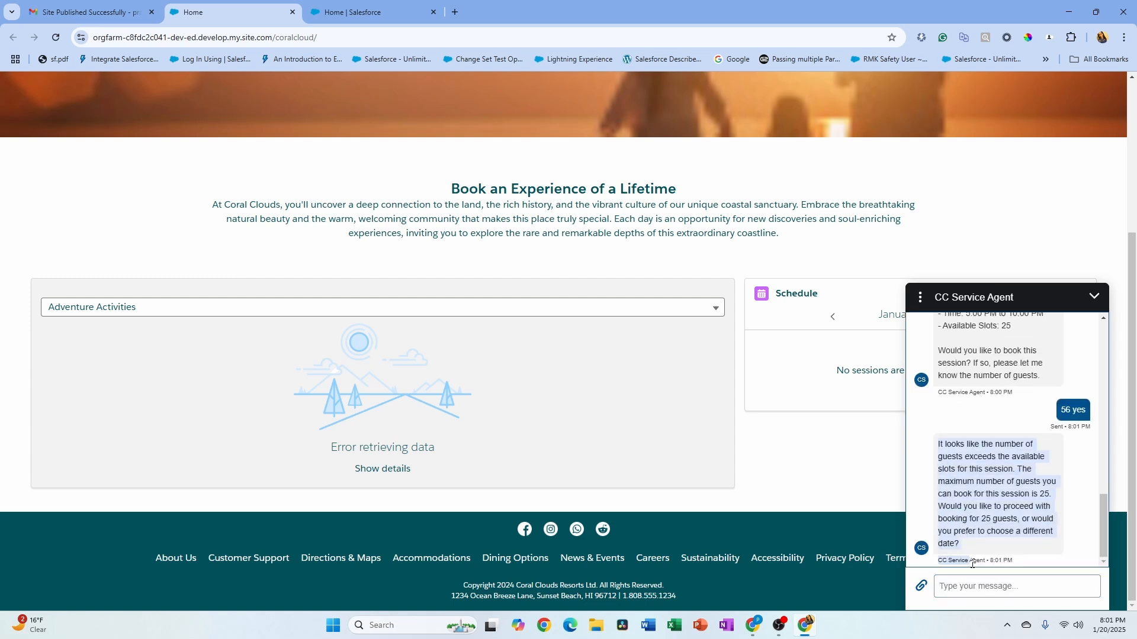
Reply "20" to the agent as the number of guests for the session.
{"action": "left_click", "coordinate": [951, 577]}
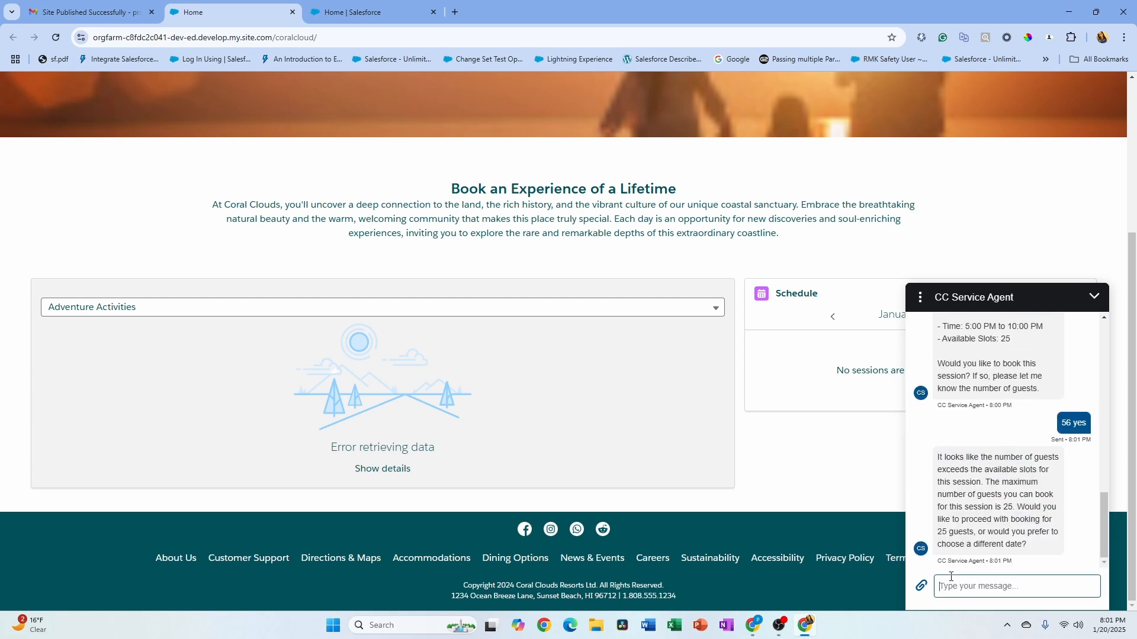
{"action": "type", "text": "20"}
{"action": "key", "text": "Return"}
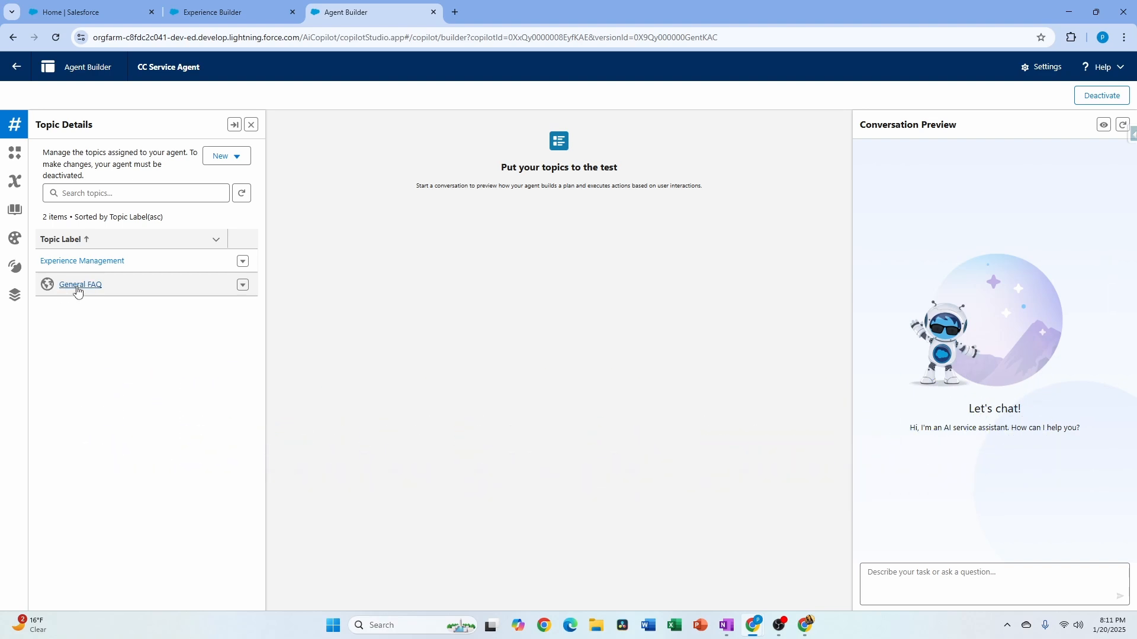
Examine the label, classification description, scope and instruction fields of the topic creation form in Agent Builder, and close it without creating a topic.
{"action": "left_click", "coordinate": [223, 166]}
{"action": "left_click", "coordinate": [228, 198]}
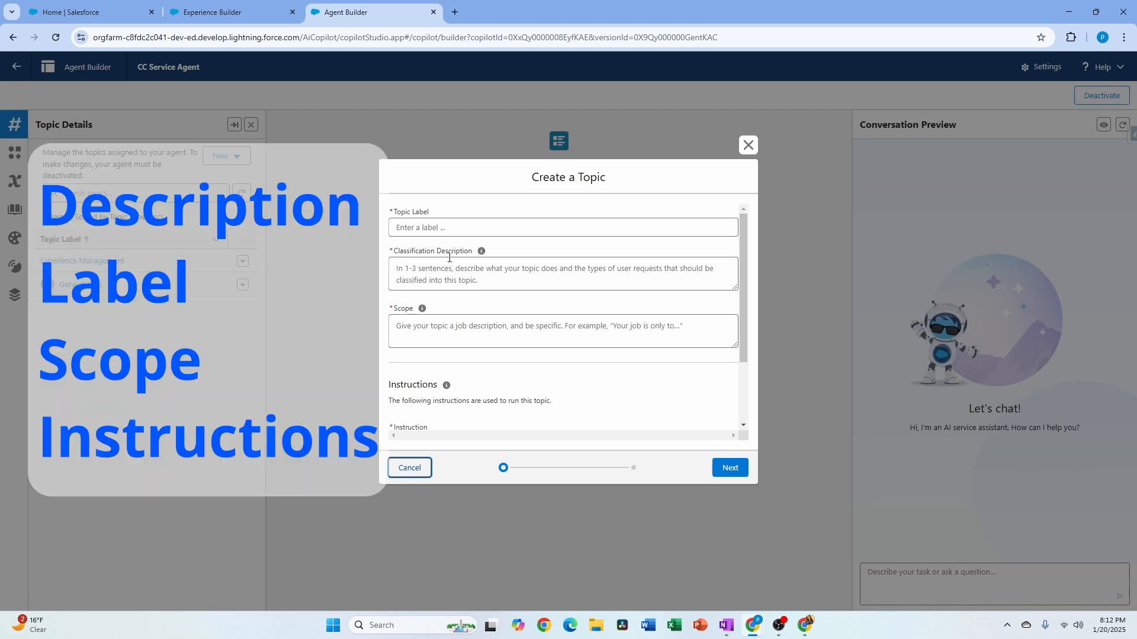
{"action": "mouse_move", "coordinate": [422, 312]}
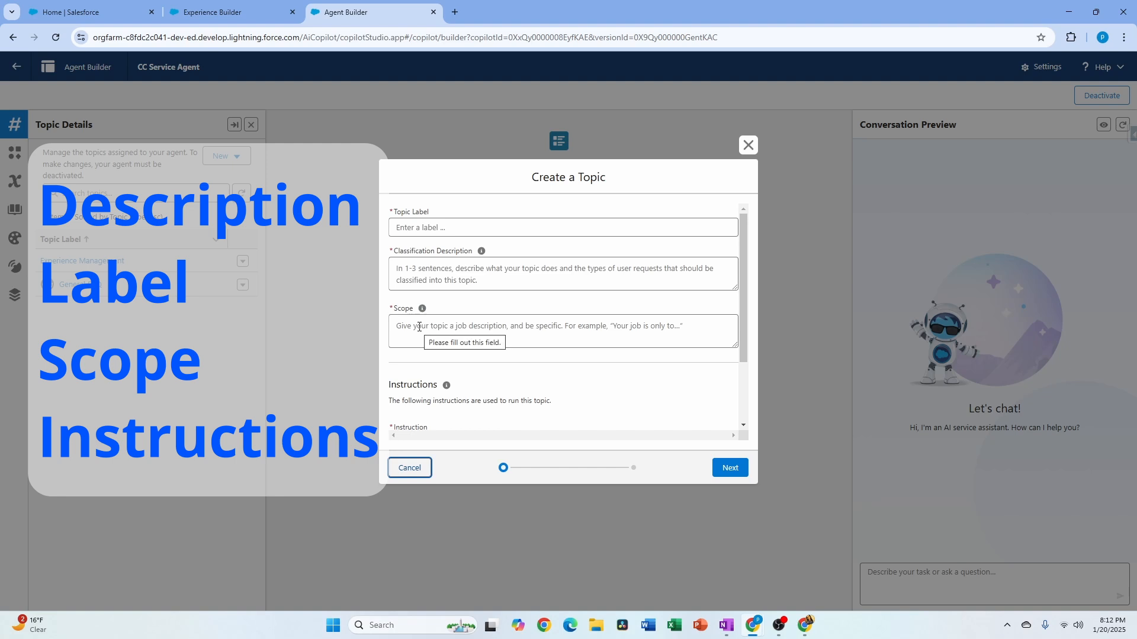
{"action": "scroll", "coordinate": [448, 420], "scroll_direction": "down", "scroll_amount": 1}
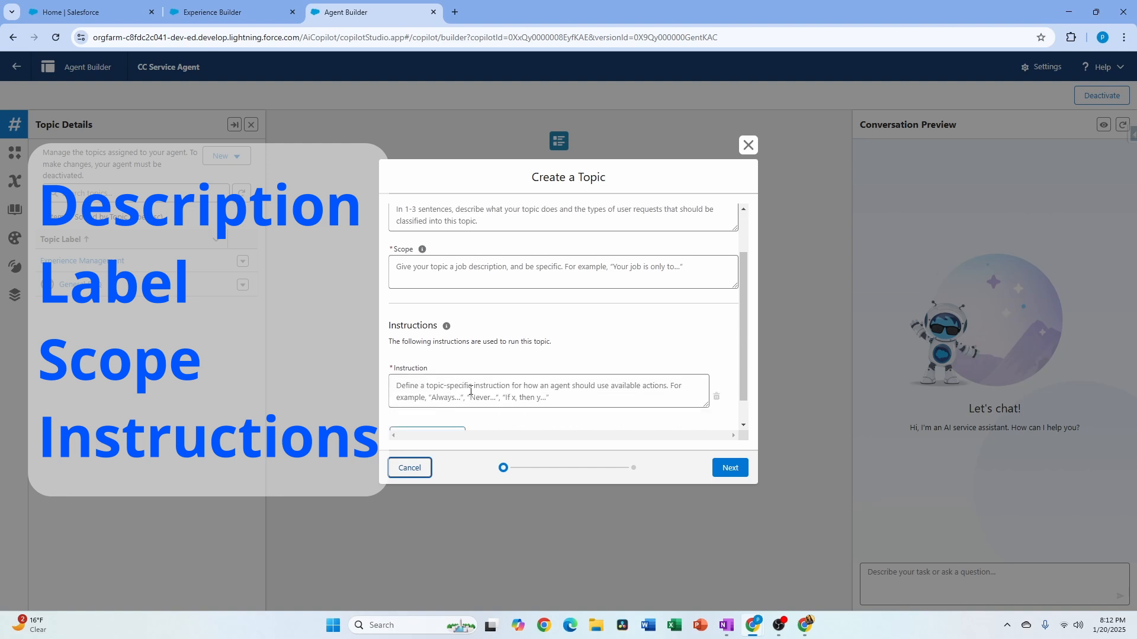
{"action": "scroll", "coordinate": [438, 403], "scroll_direction": "down", "scroll_amount": 1}
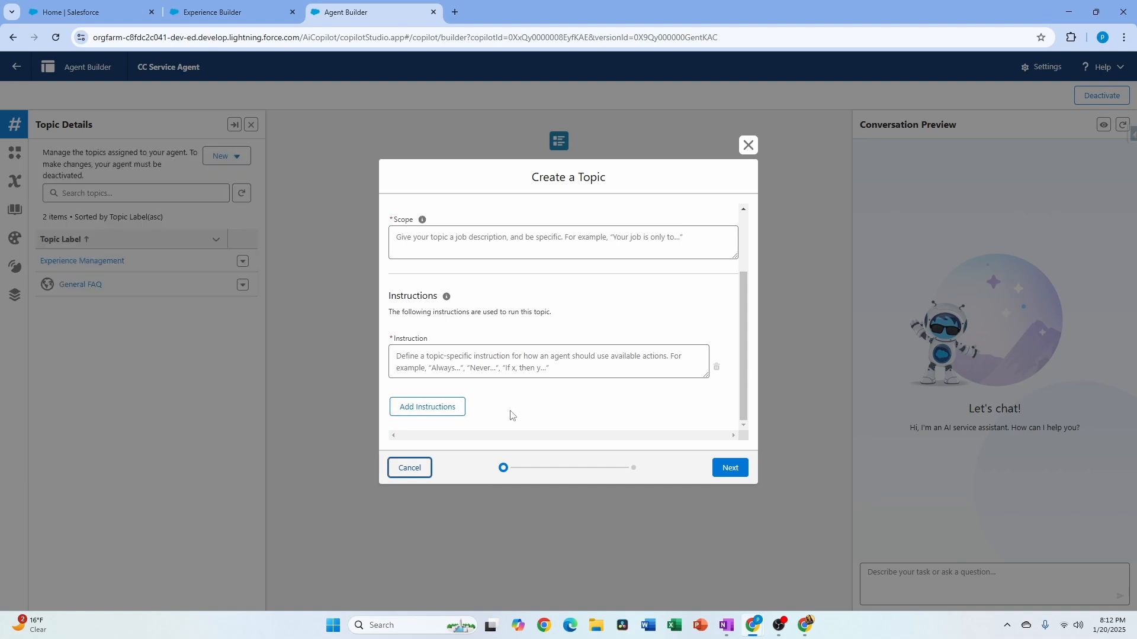
{"action": "left_click", "coordinate": [749, 148]}
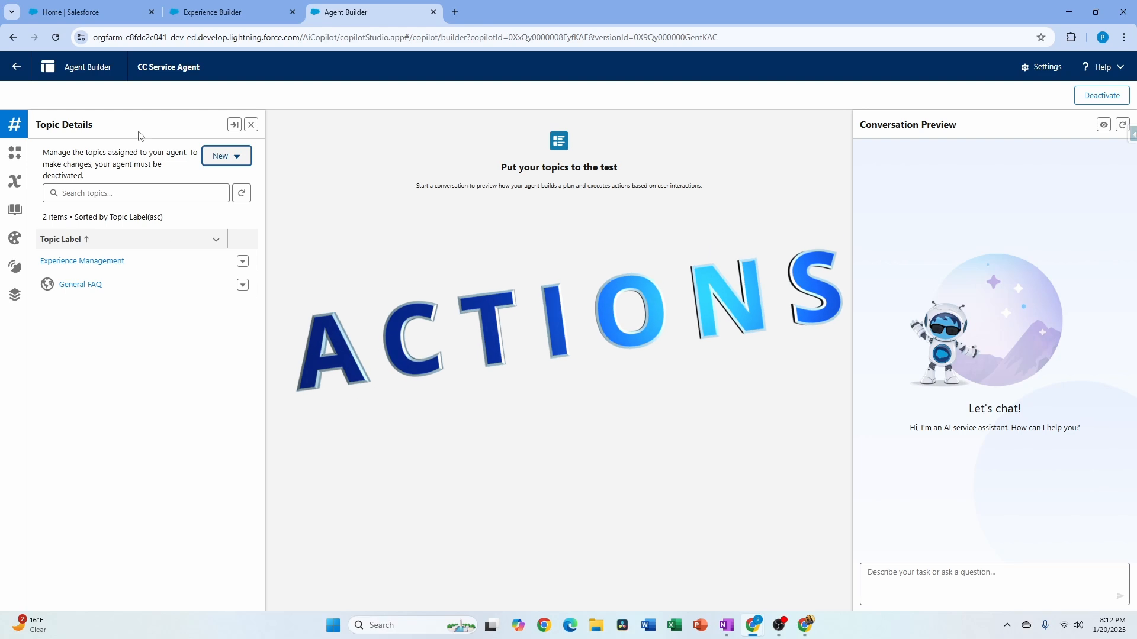